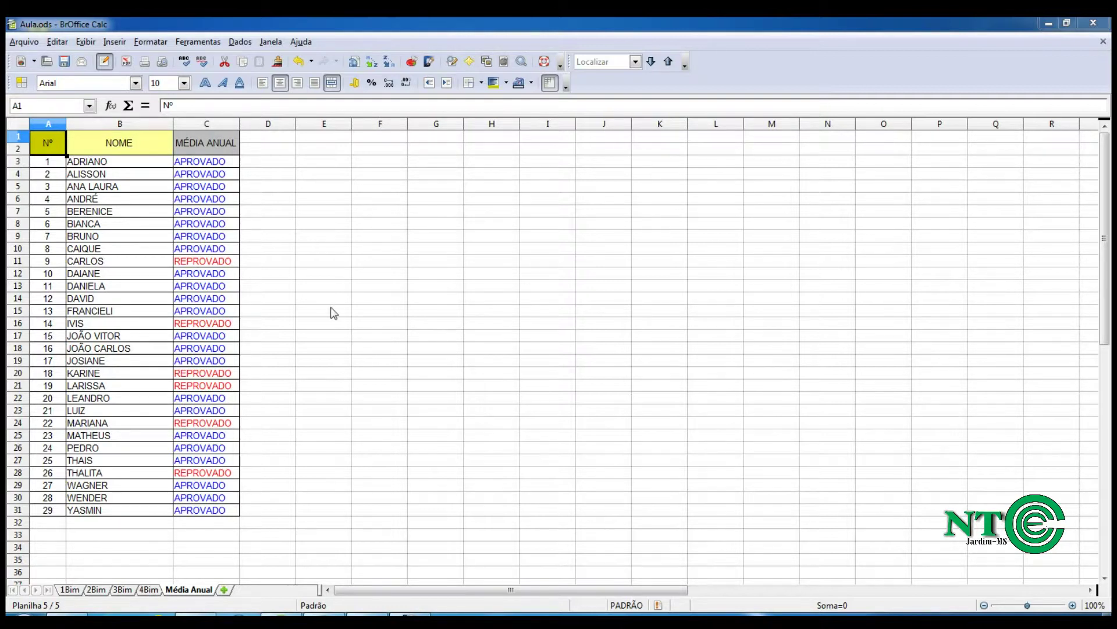
Step: Examine the formula behind the first student's MÉDIA ANUAL result and the column's header cell
{"action": "left_click", "coordinate": [202, 167]}
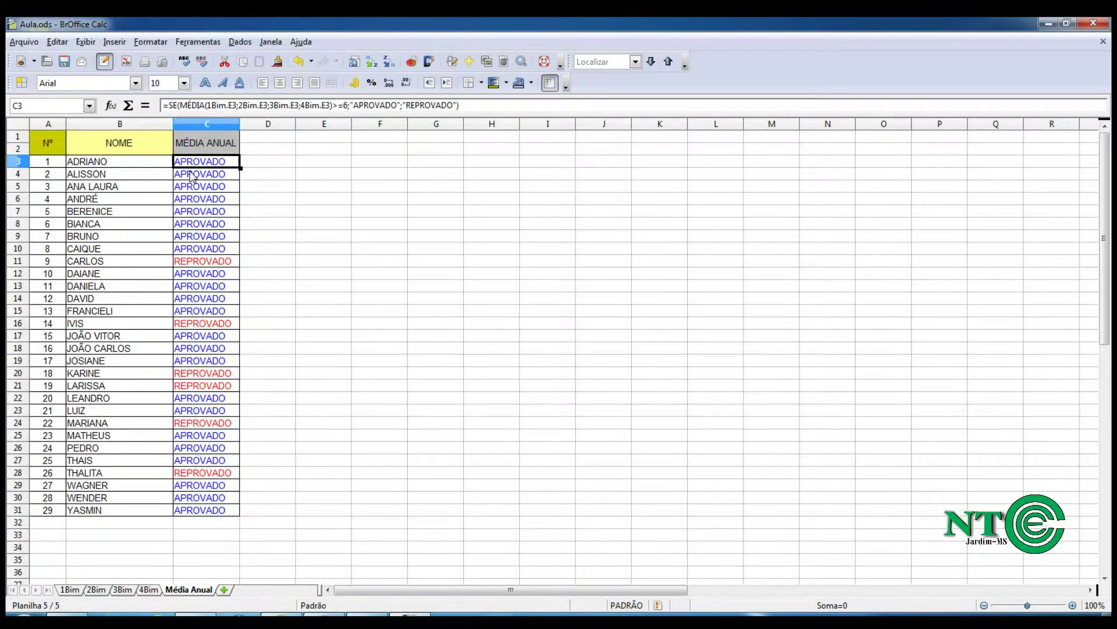
{"action": "left_click", "coordinate": [210, 148]}
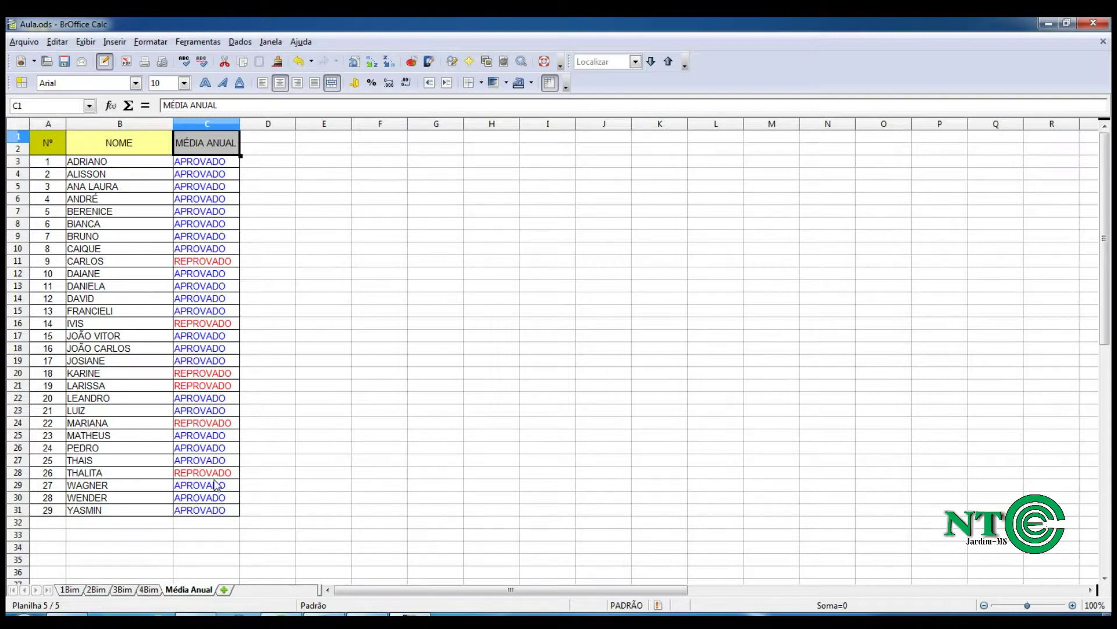
{"action": "key", "text": "ctrl+z"}
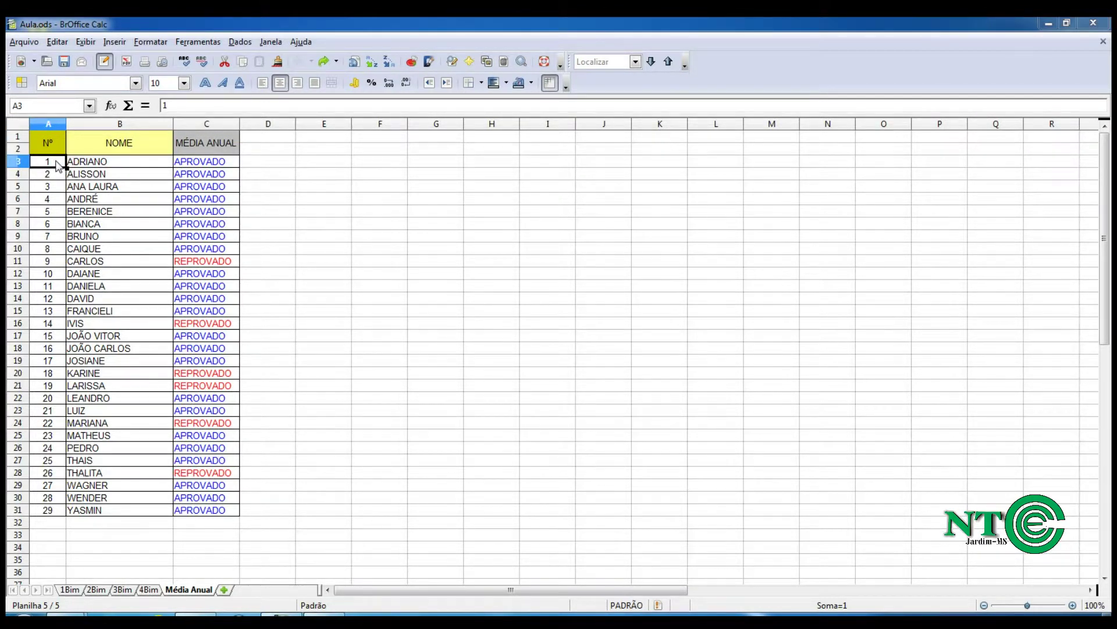
Step: Sort range A3:C31 in ascending order by the MÉDIA ANUAL results, and undo the sort
{"action": "left_click_drag", "start_coordinate": [57, 164], "coordinate": [213, 512]}
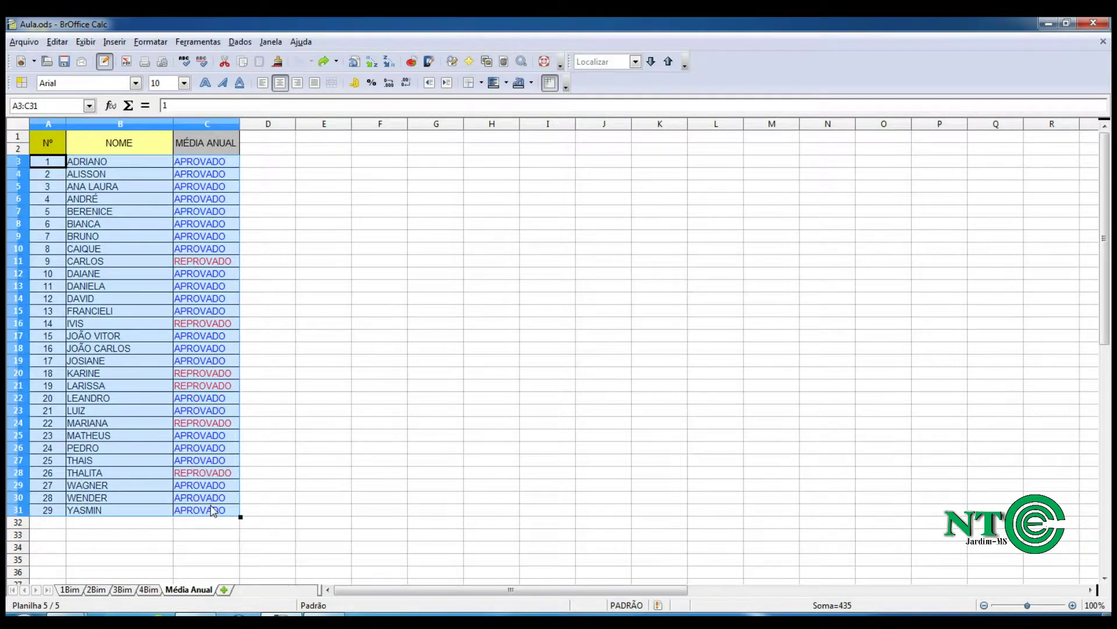
{"action": "left_click", "coordinate": [240, 42]}
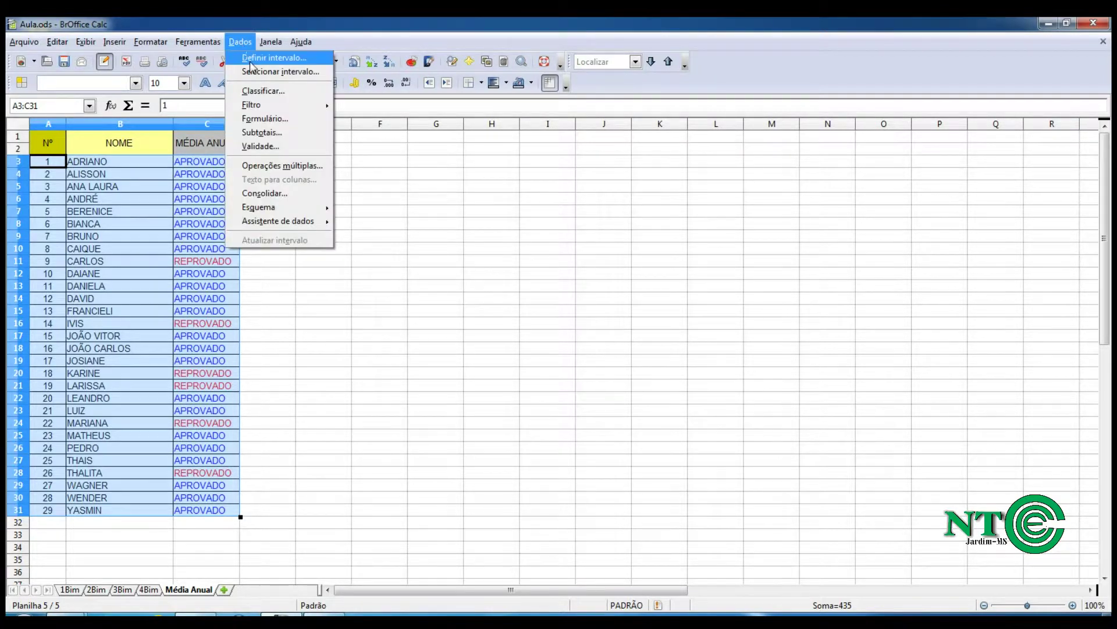
{"action": "left_click", "coordinate": [282, 91]}
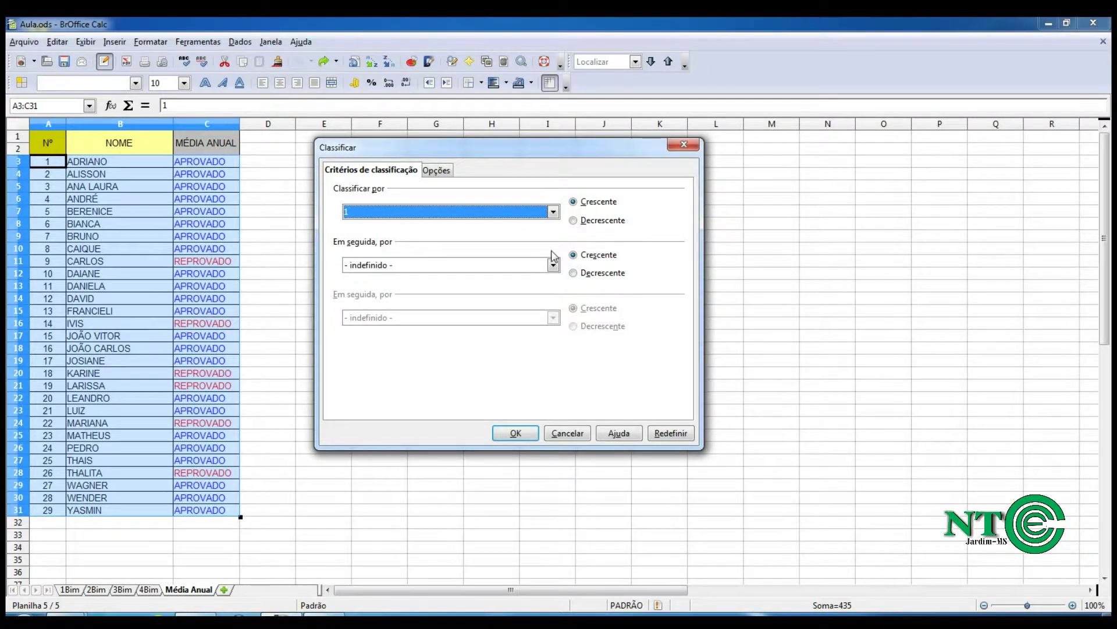
{"action": "left_click", "coordinate": [553, 212]}
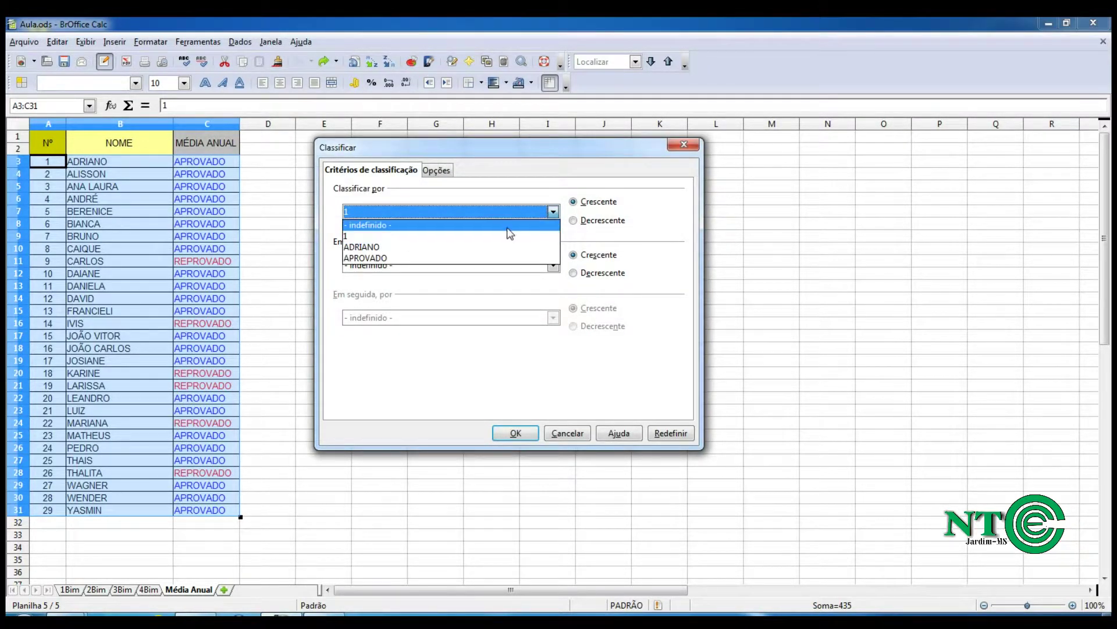
{"action": "left_click", "coordinate": [386, 257]}
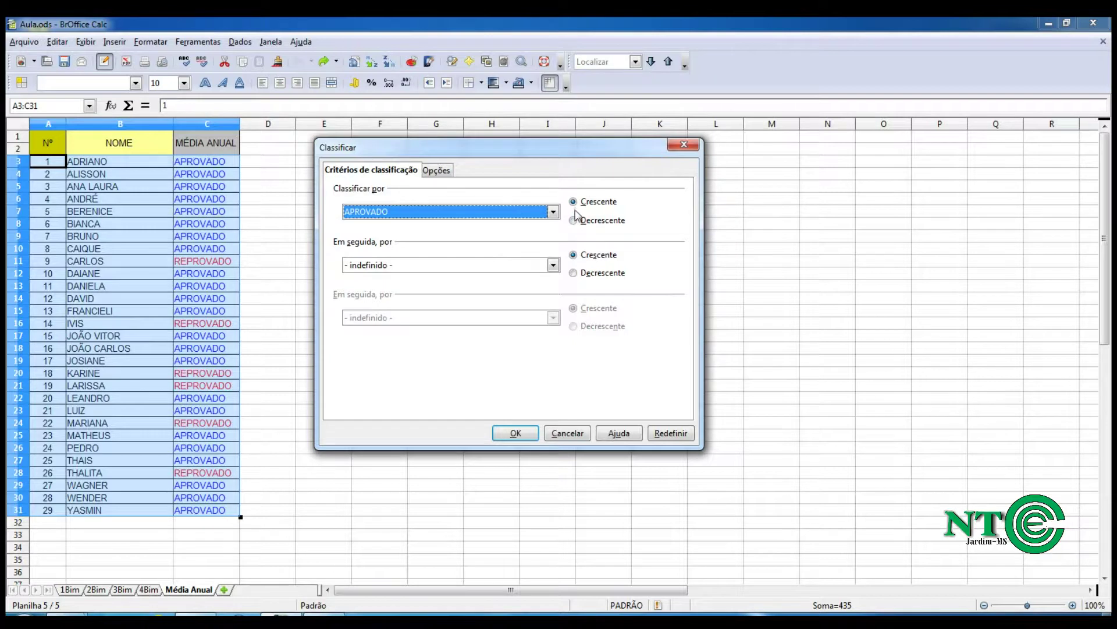
{"action": "left_click", "coordinate": [524, 438]}
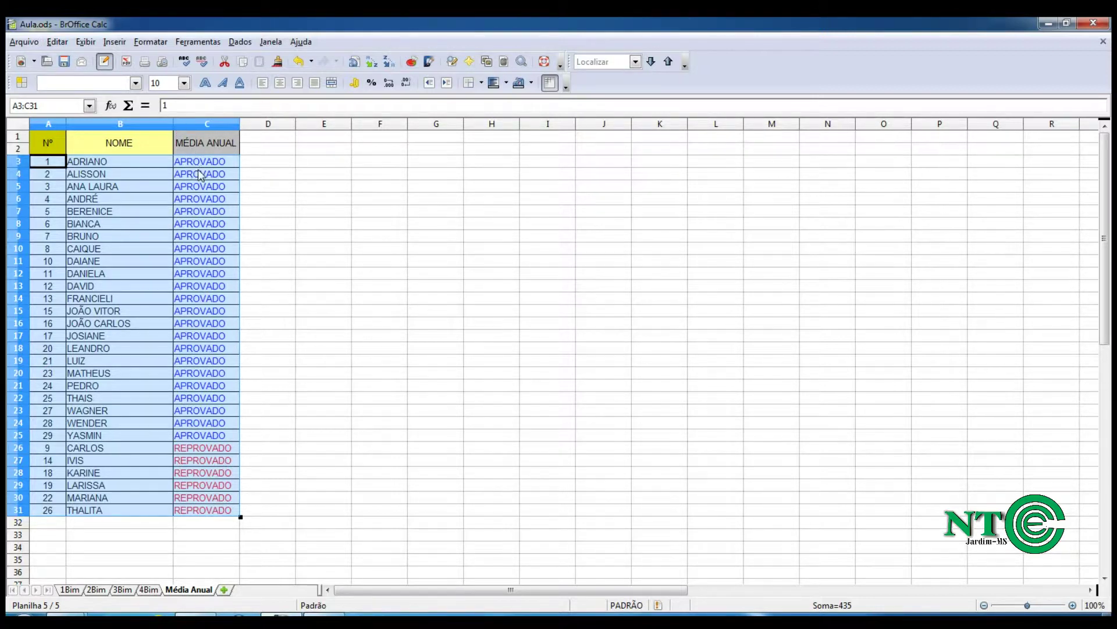
{"action": "key", "text": "ctrl+z"}
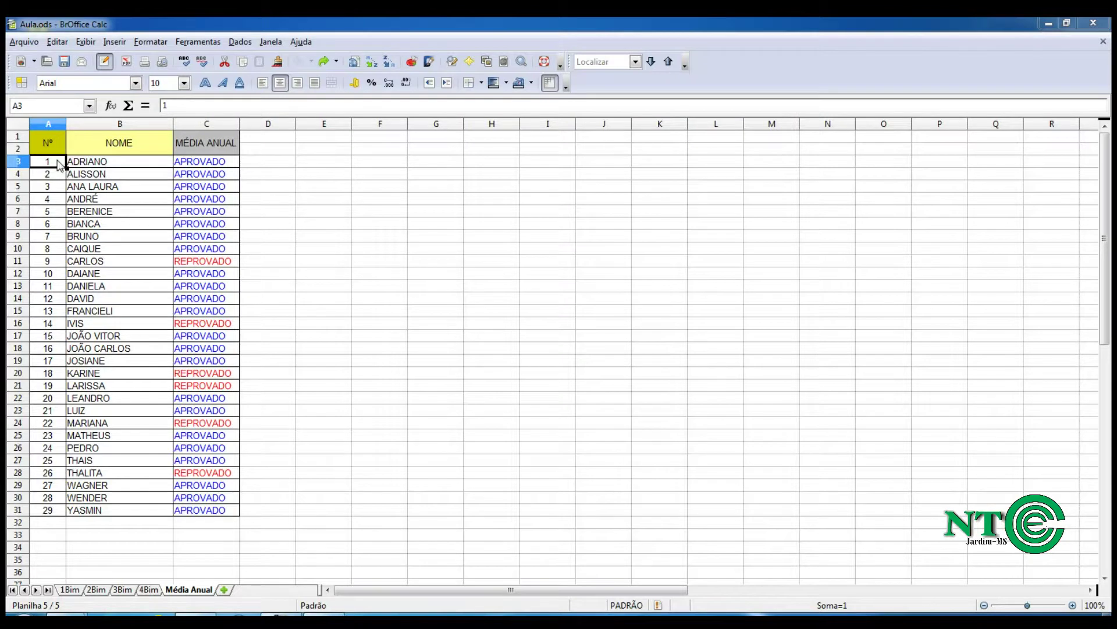
Step: Apply an Autofiltro to the student rows in range A3:C31
{"action": "left_click_drag", "start_coordinate": [59, 164], "coordinate": [216, 512]}
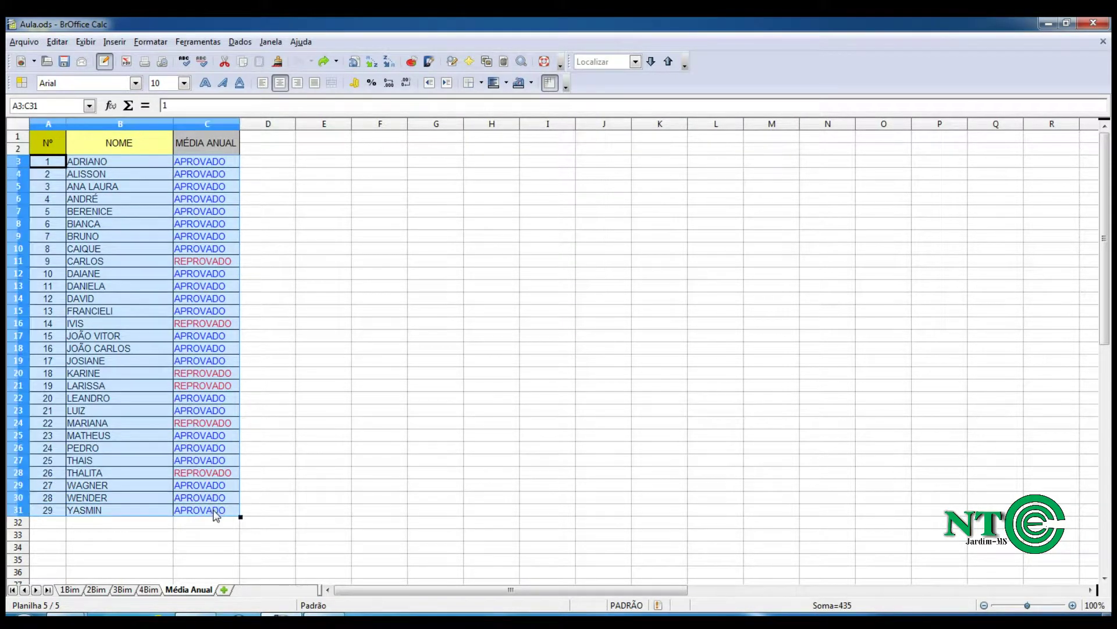
{"action": "left_click", "coordinate": [240, 41]}
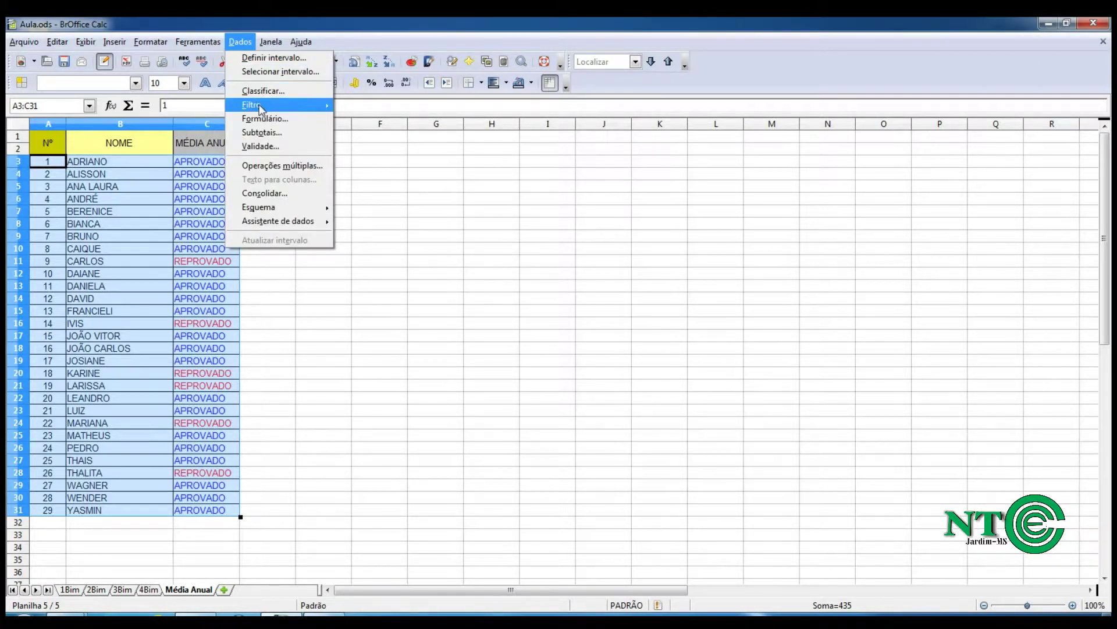
{"action": "mouse_move", "coordinate": [261, 108]}
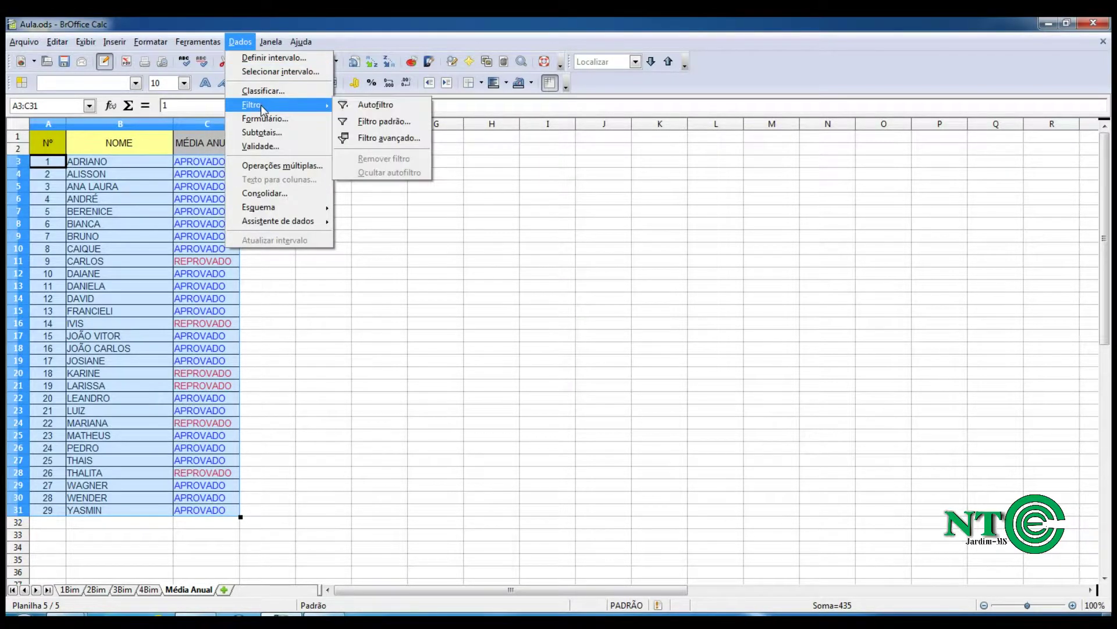
{"action": "left_click", "coordinate": [393, 109]}
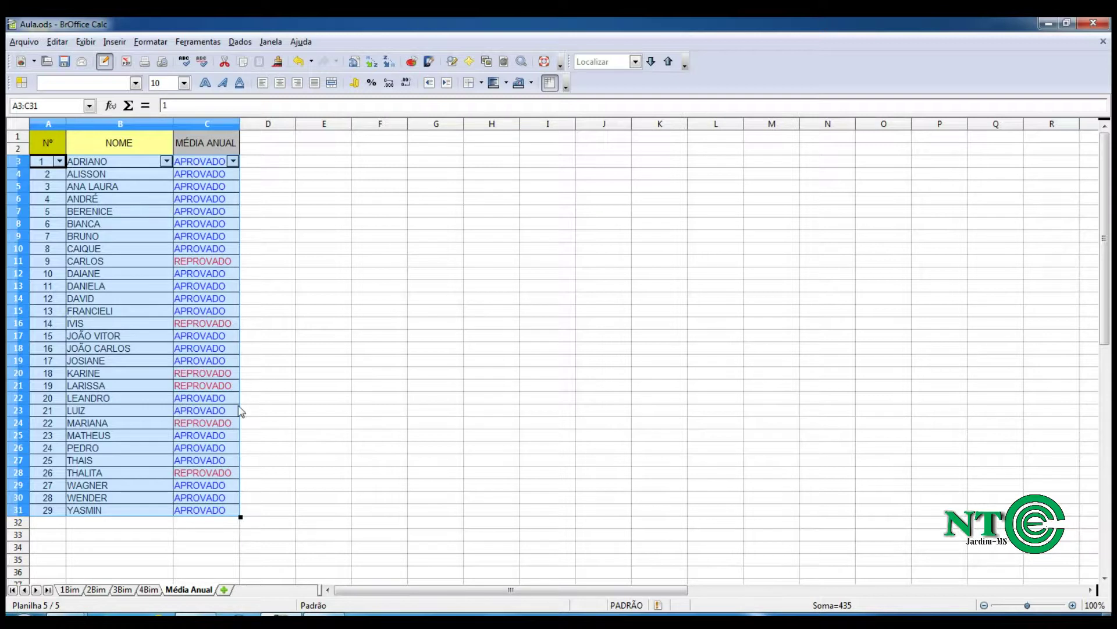
Step: Filter the MÉDIA ANUAL column by APROVADO, and switch the filter to REPROVADO
{"action": "left_click", "coordinate": [232, 161]}
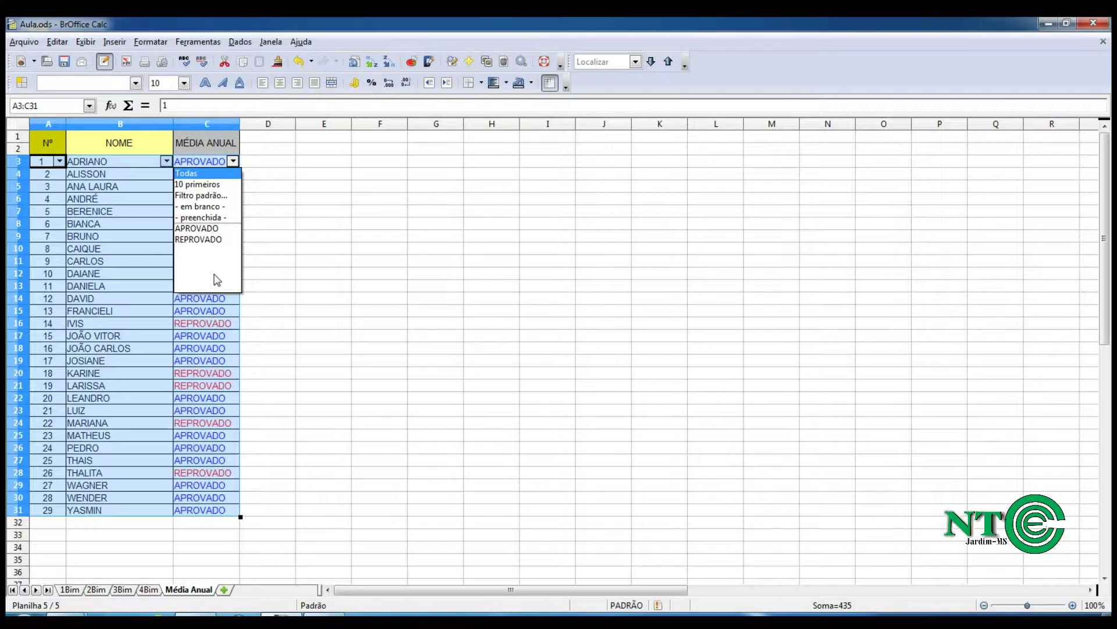
{"action": "left_click", "coordinate": [198, 228]}
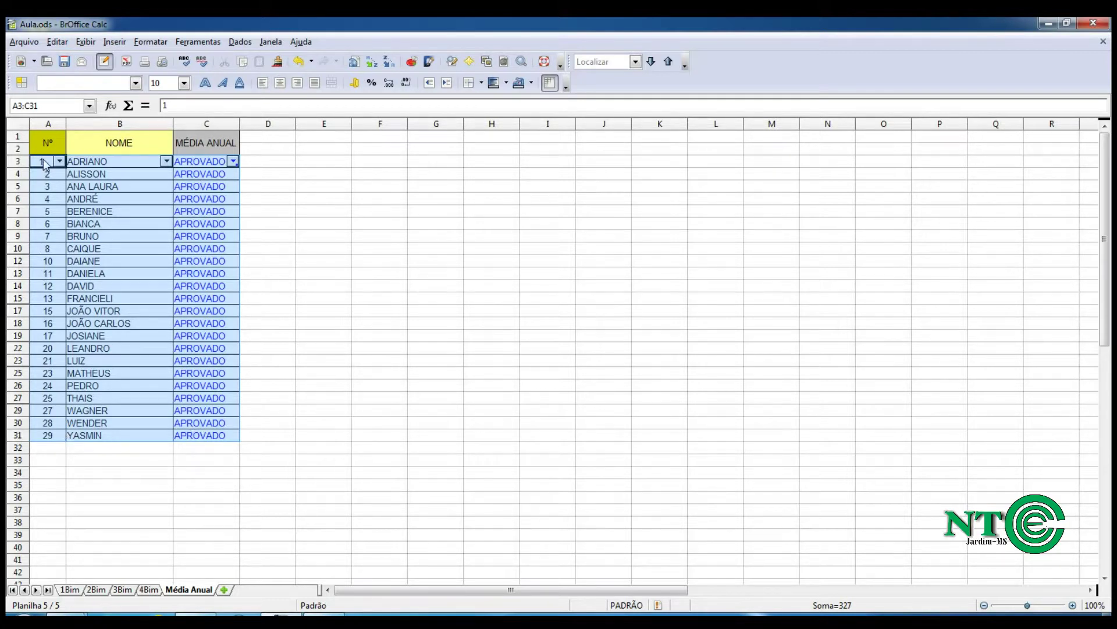
{"action": "left_click", "coordinate": [233, 161]}
{"action": "left_click", "coordinate": [197, 240]}
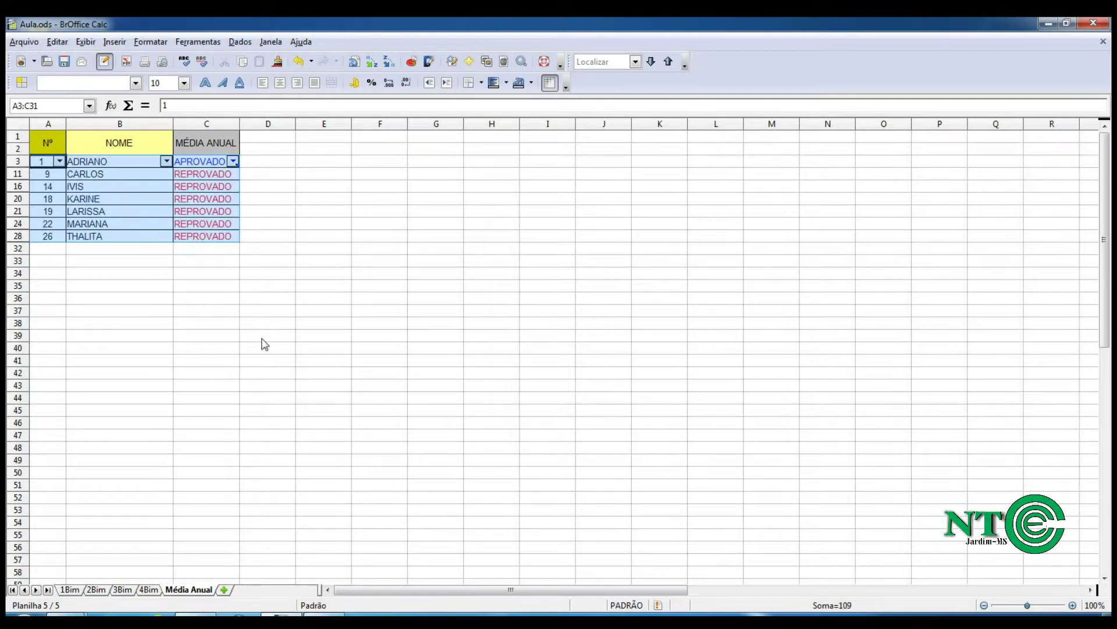
Step: Reset the MÉDIA ANUAL filter to Todas and check the cells of the first student row
{"action": "left_click", "coordinate": [232, 162]}
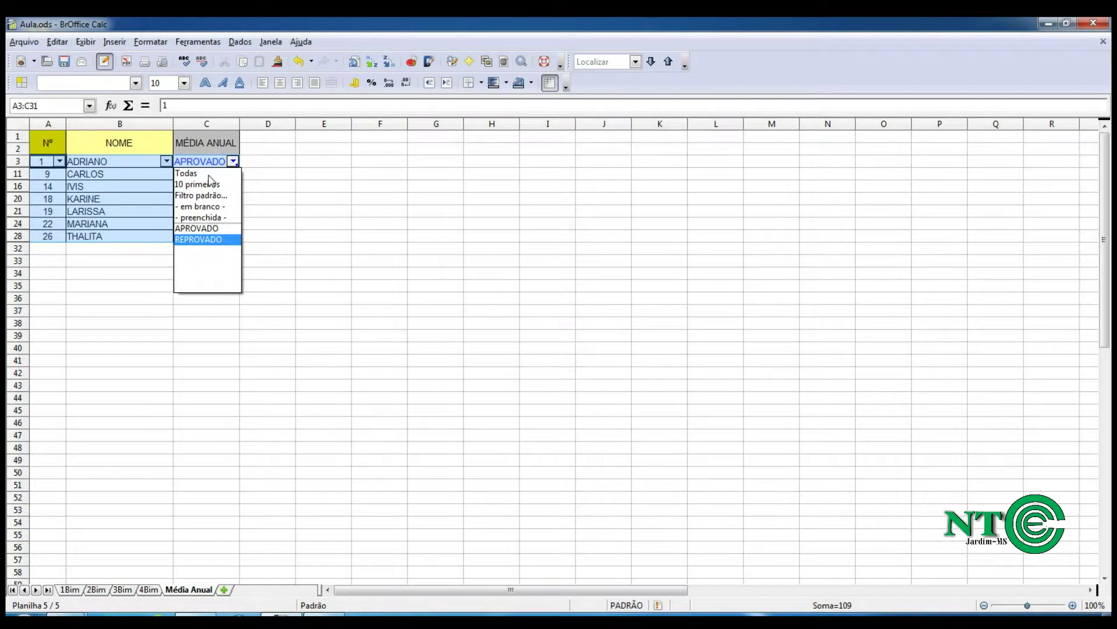
{"action": "left_click", "coordinate": [208, 174]}
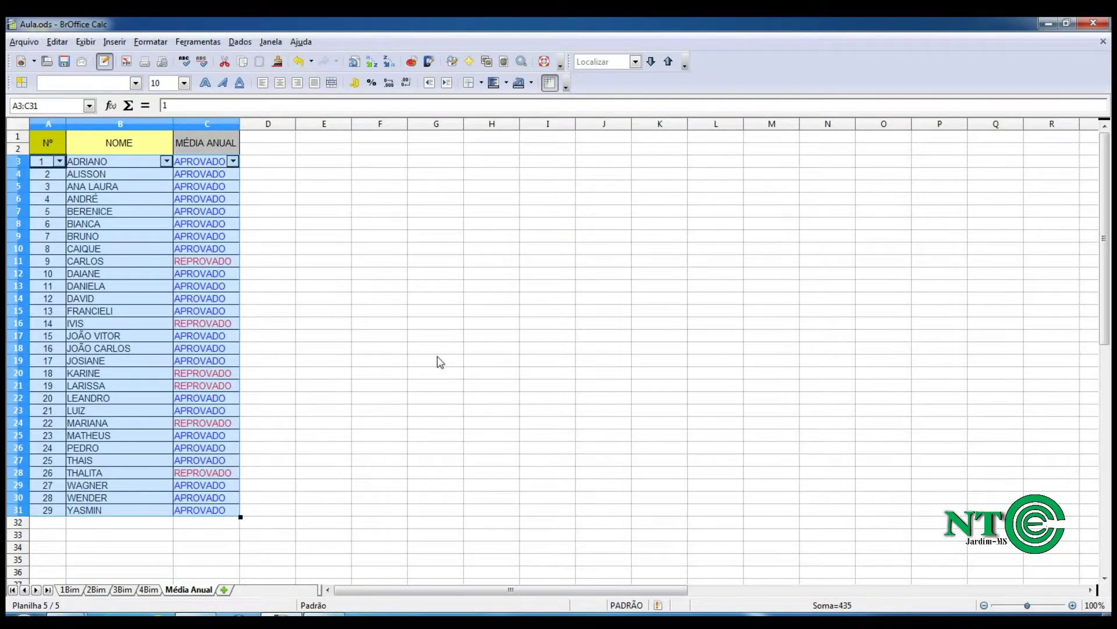
{"action": "left_click", "coordinate": [205, 164]}
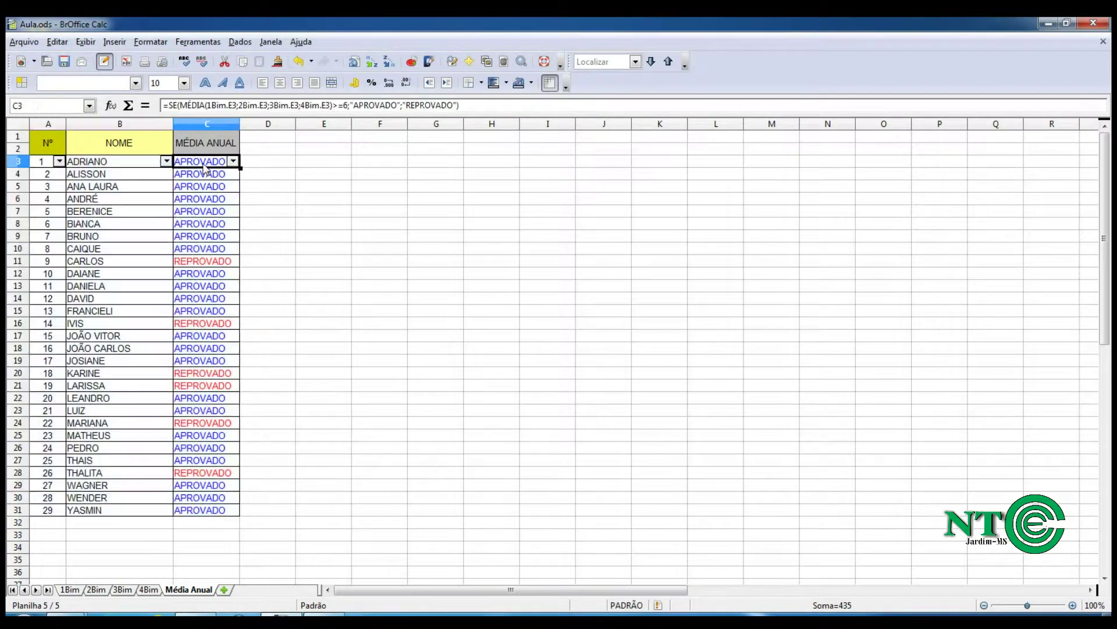
{"action": "left_click", "coordinate": [116, 164]}
{"action": "left_click", "coordinate": [46, 165]}
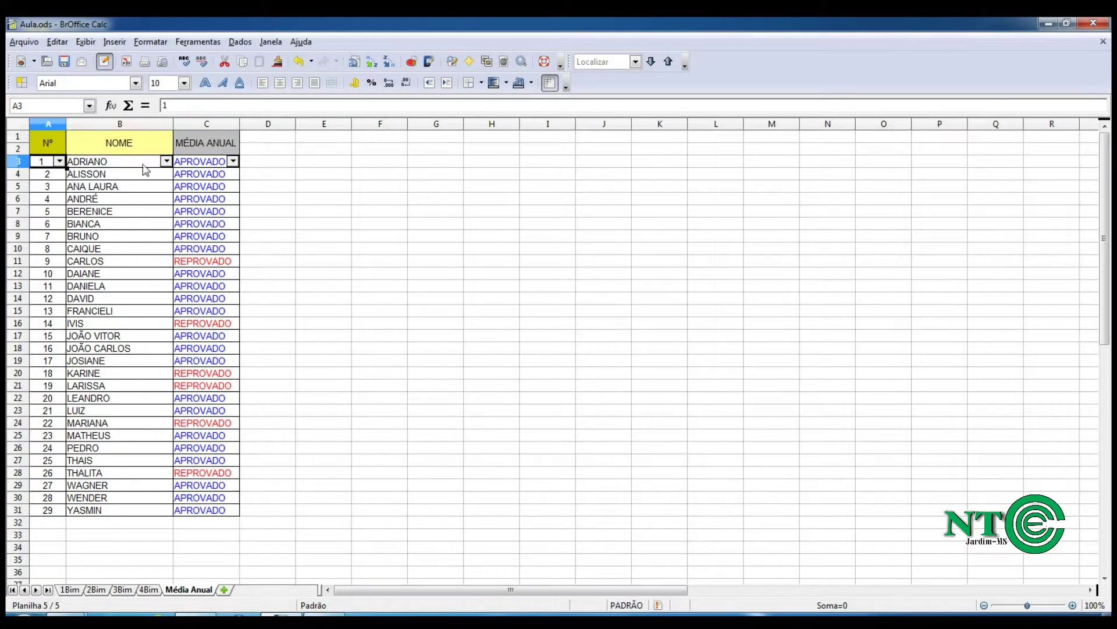
Step: Filter the annual results once more by APROVADO, and change the criterion to REPROVADO
{"action": "left_click", "coordinate": [233, 162]}
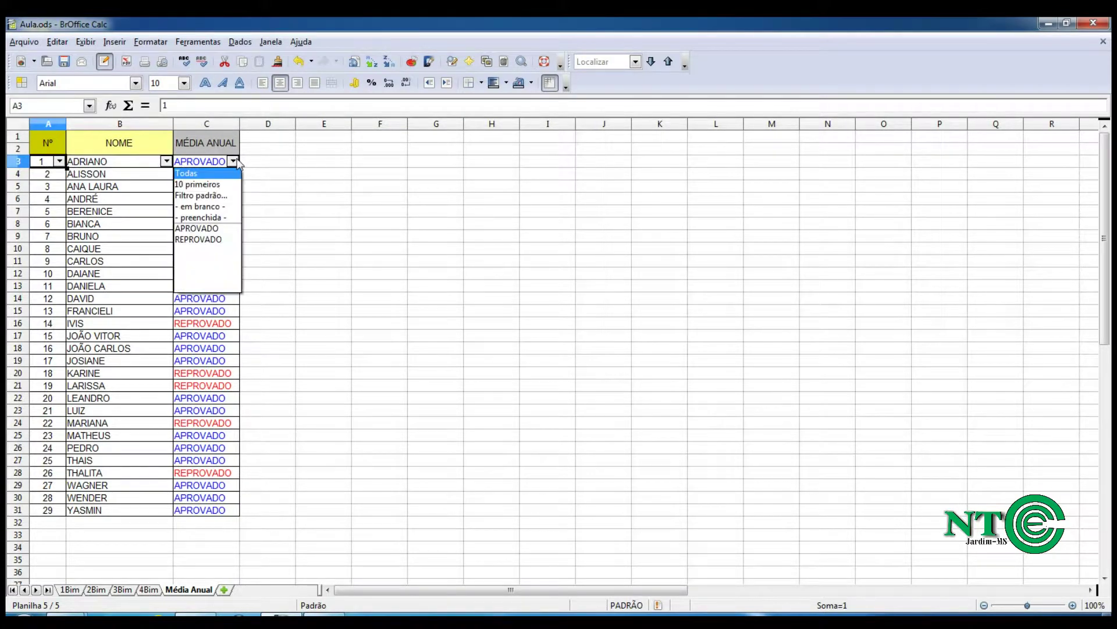
{"action": "left_click", "coordinate": [206, 229]}
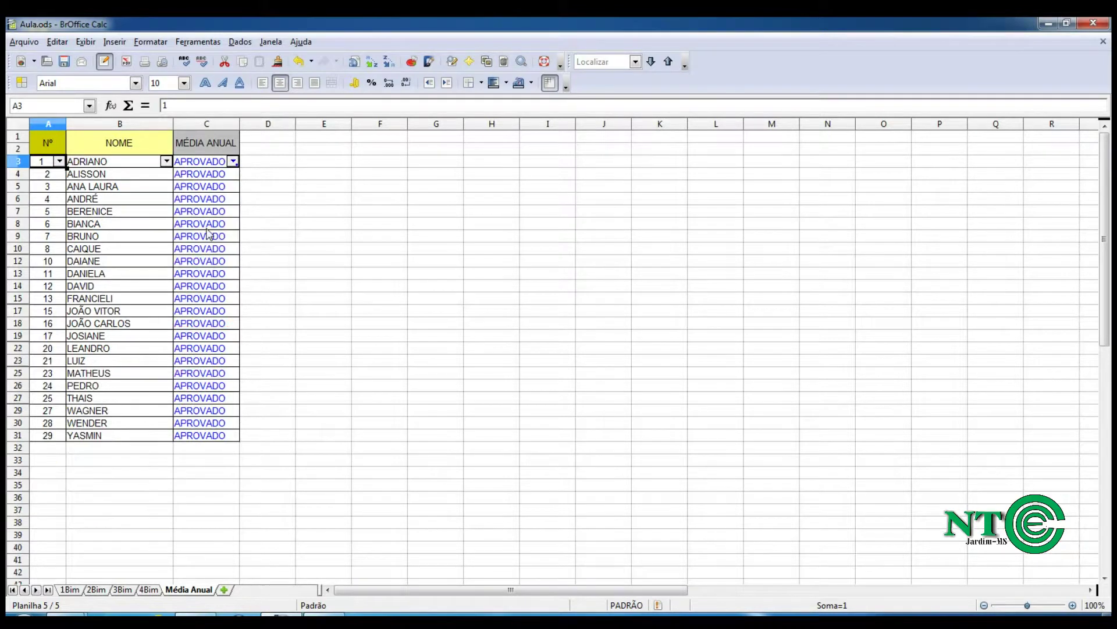
{"action": "left_click", "coordinate": [233, 162]}
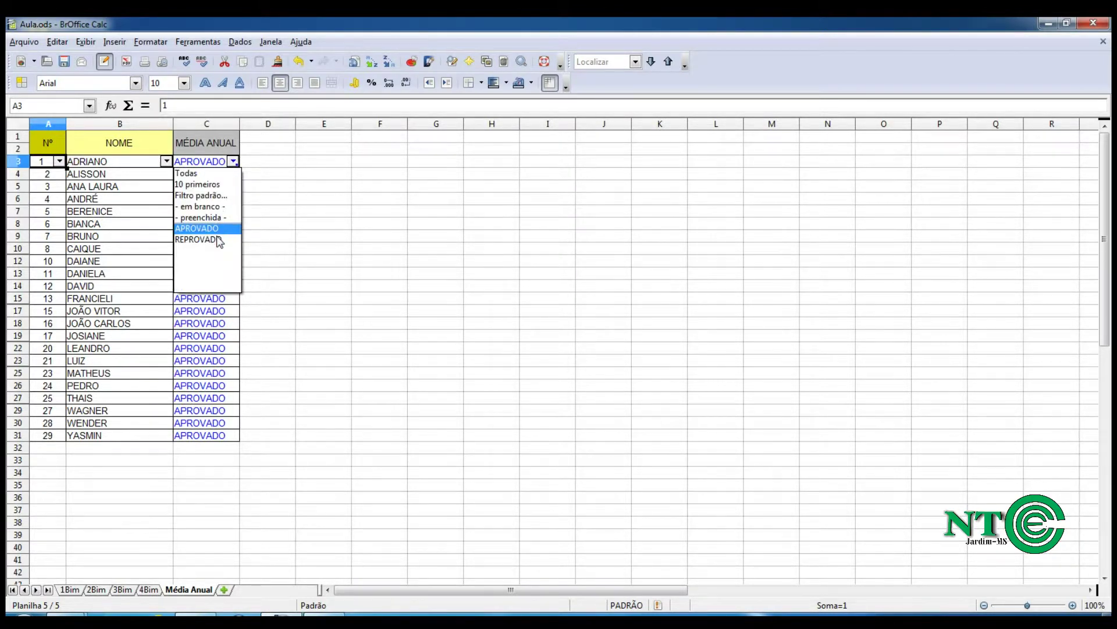
{"action": "left_click", "coordinate": [219, 240]}
Step: Set the MÉDIA ANUAL filter back to Todas and turn off the Autofiltro
{"action": "left_click", "coordinate": [234, 162]}
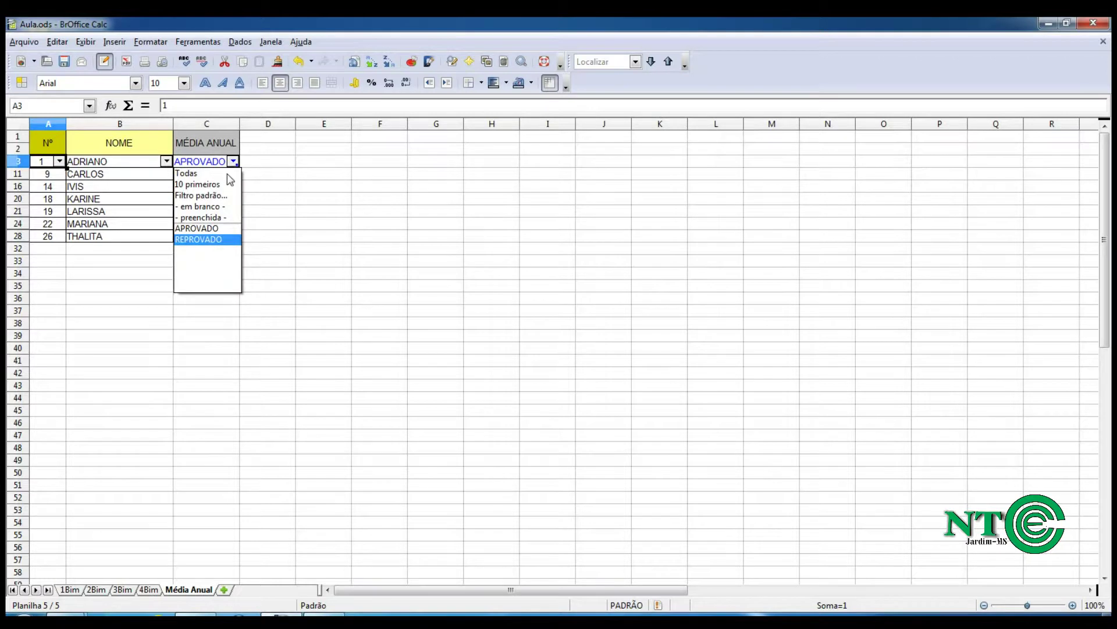
{"action": "left_click", "coordinate": [227, 174]}
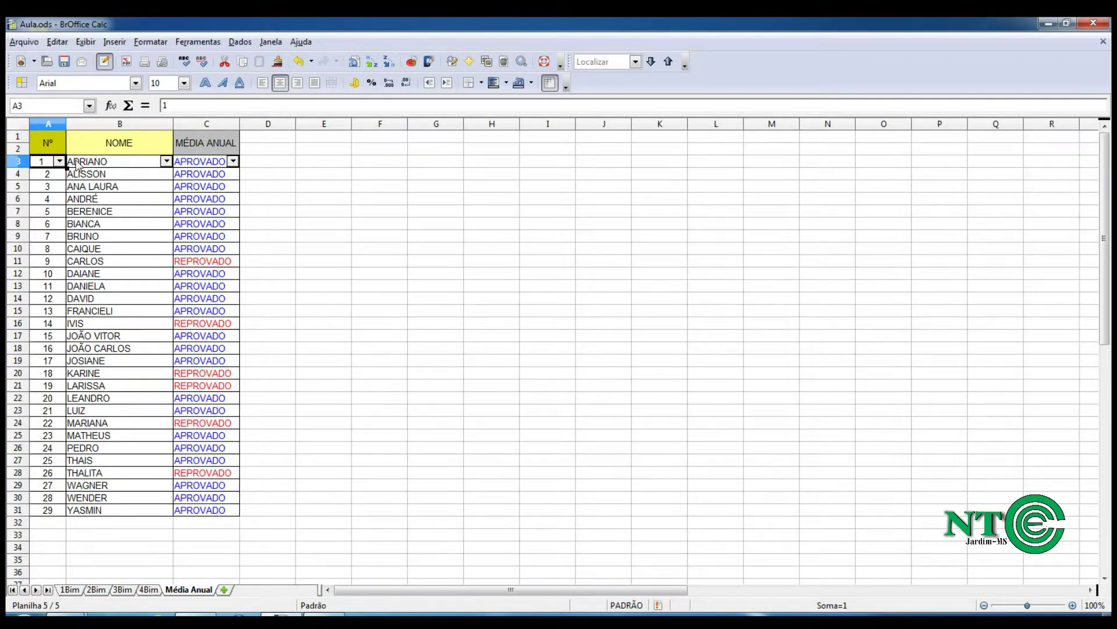
{"action": "left_click", "coordinate": [241, 42]}
{"action": "mouse_move", "coordinate": [264, 103]}
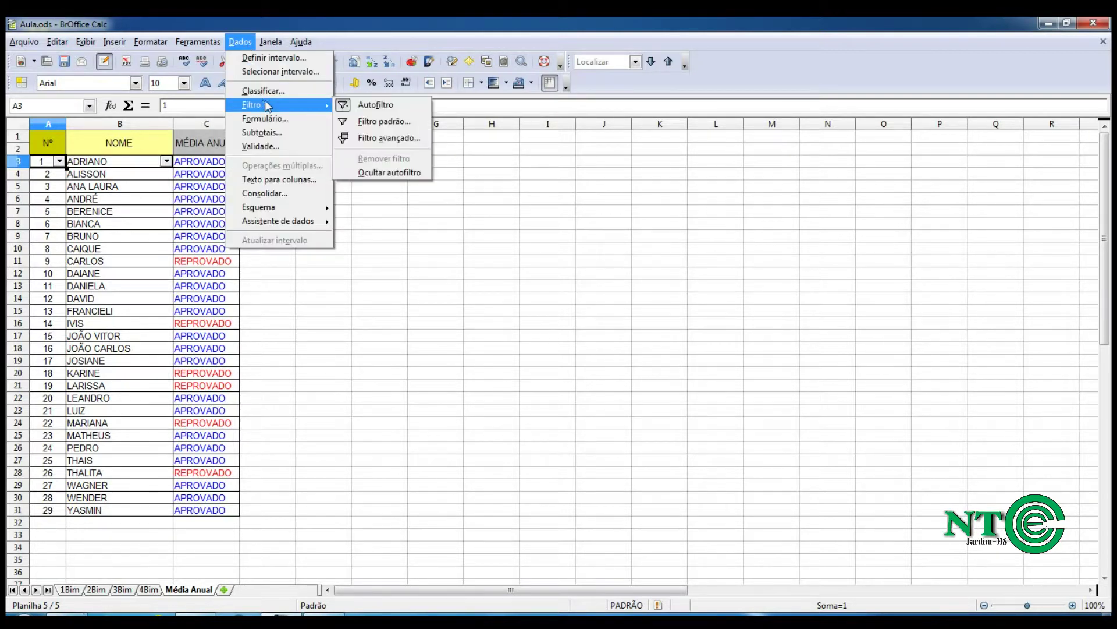
{"action": "left_click", "coordinate": [367, 111]}
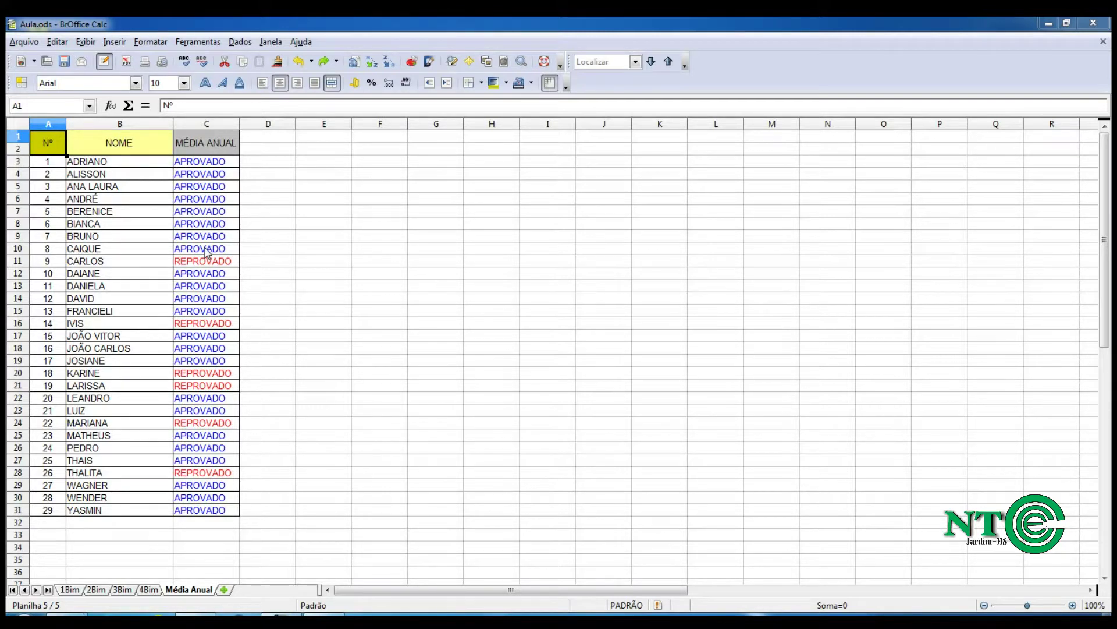
Step: Apply a Filtro padrão to the annual results table A1:C31 with the criterion NOME Começa com J
{"action": "left_click_drag", "start_coordinate": [46, 146], "coordinate": [227, 508]}
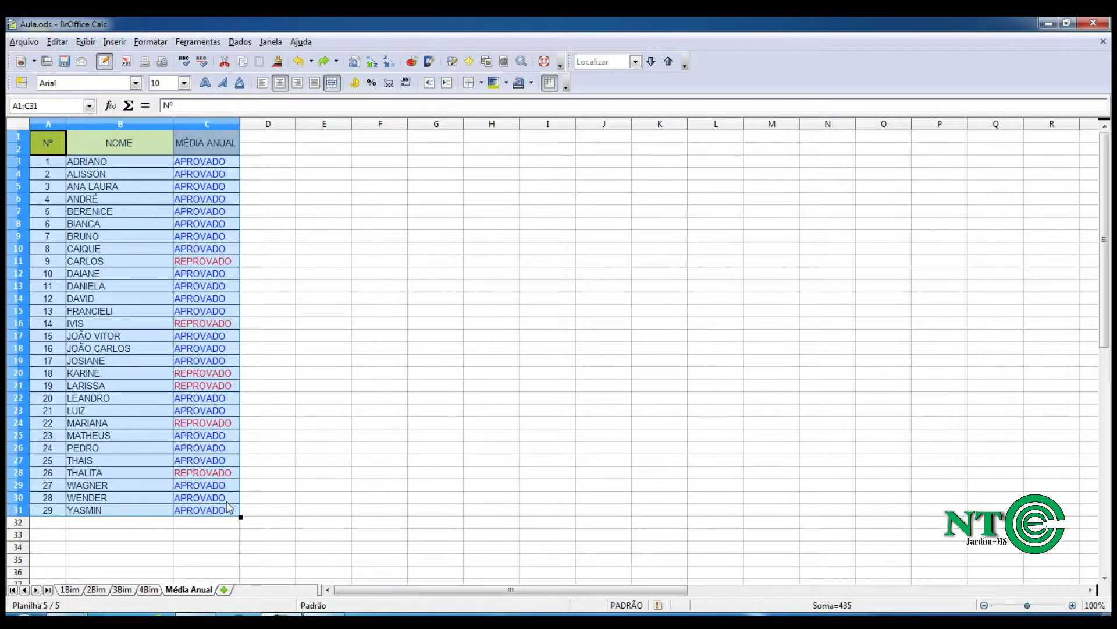
{"action": "left_click", "coordinate": [237, 41]}
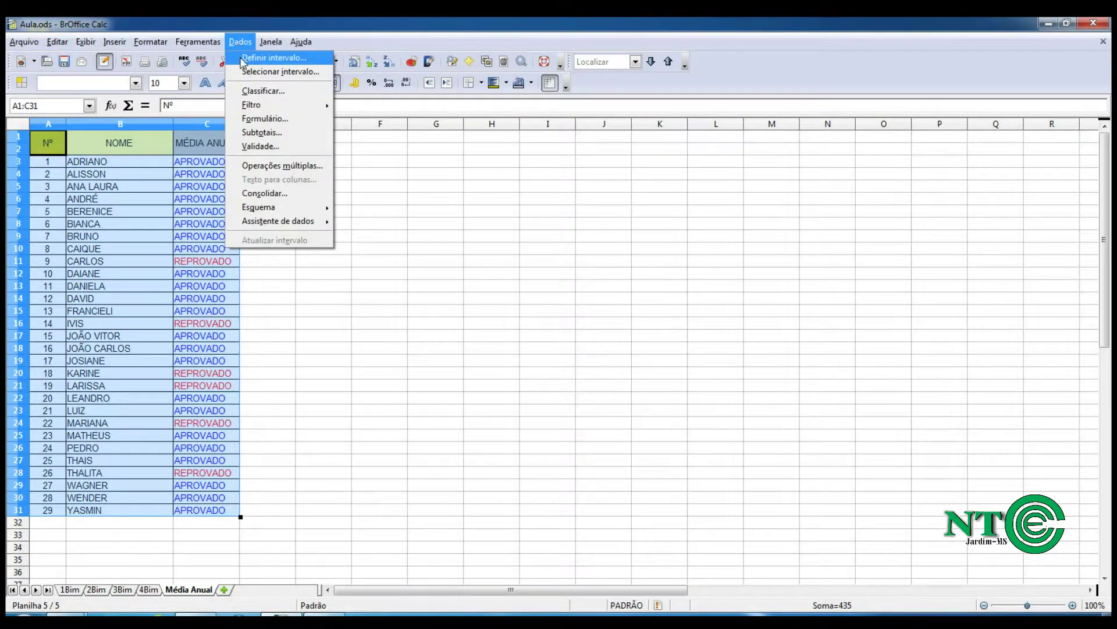
{"action": "mouse_move", "coordinate": [277, 105]}
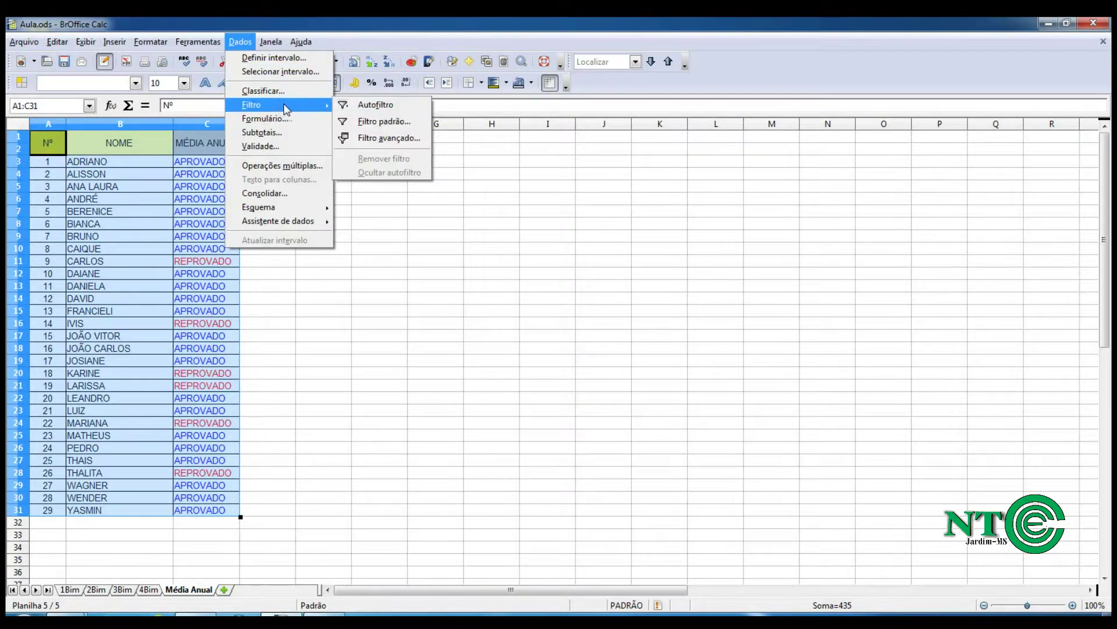
{"action": "left_click", "coordinate": [371, 121]}
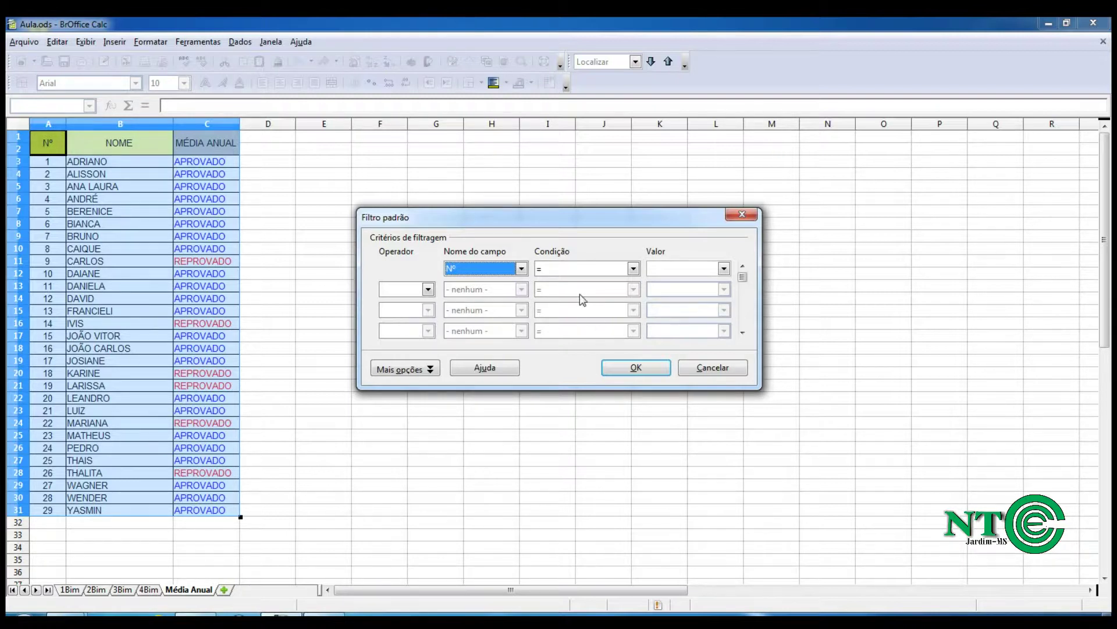
{"action": "left_click", "coordinate": [488, 270]}
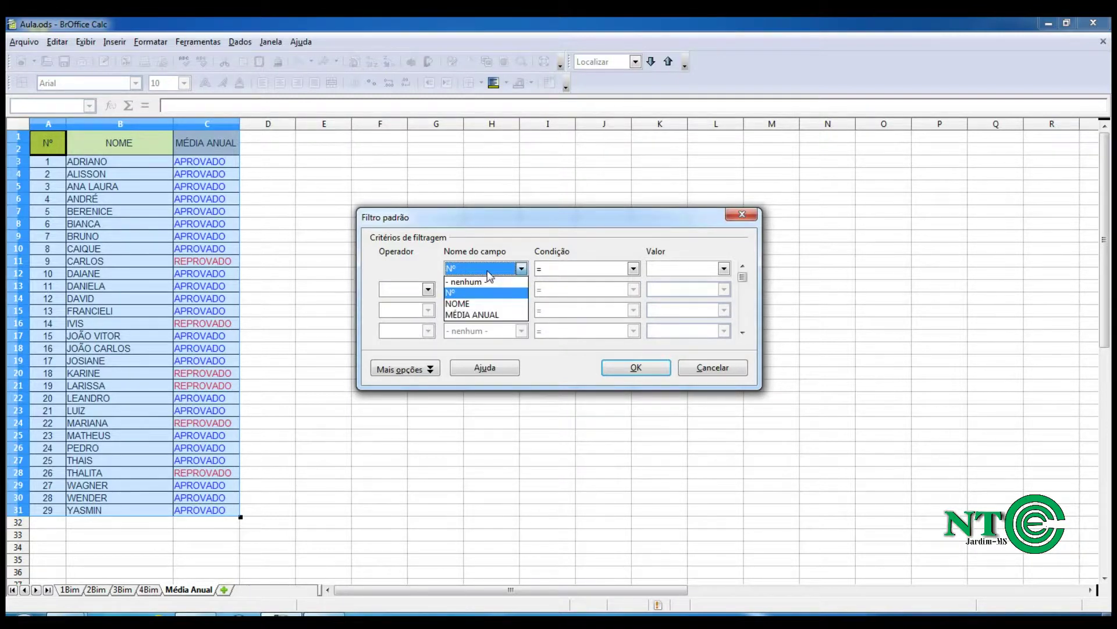
{"action": "left_click", "coordinate": [485, 303]}
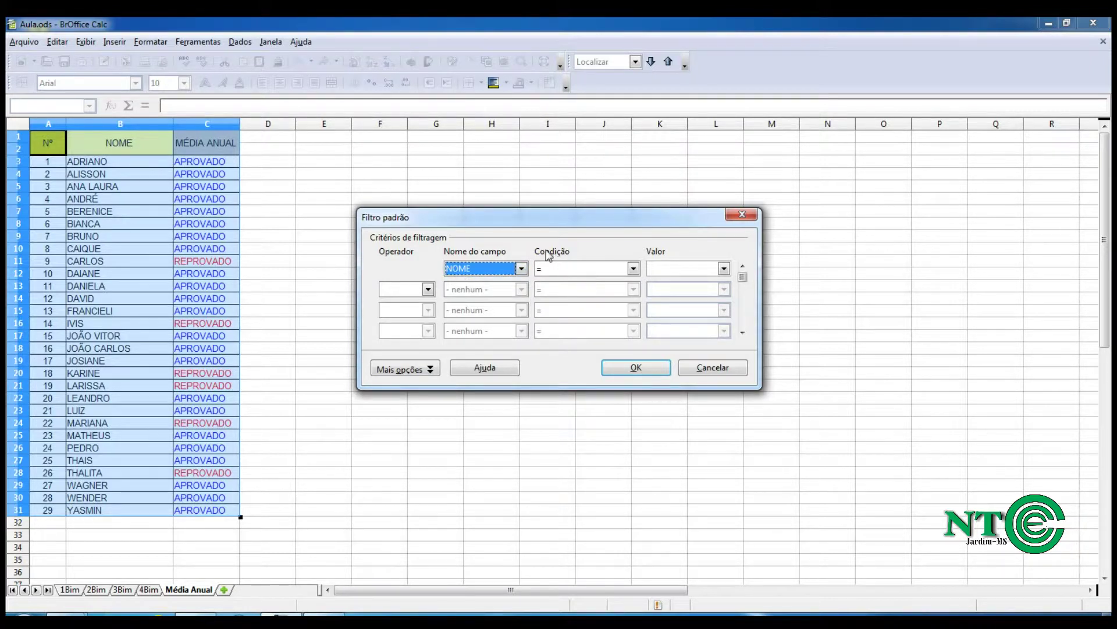
{"action": "left_click", "coordinate": [633, 269]}
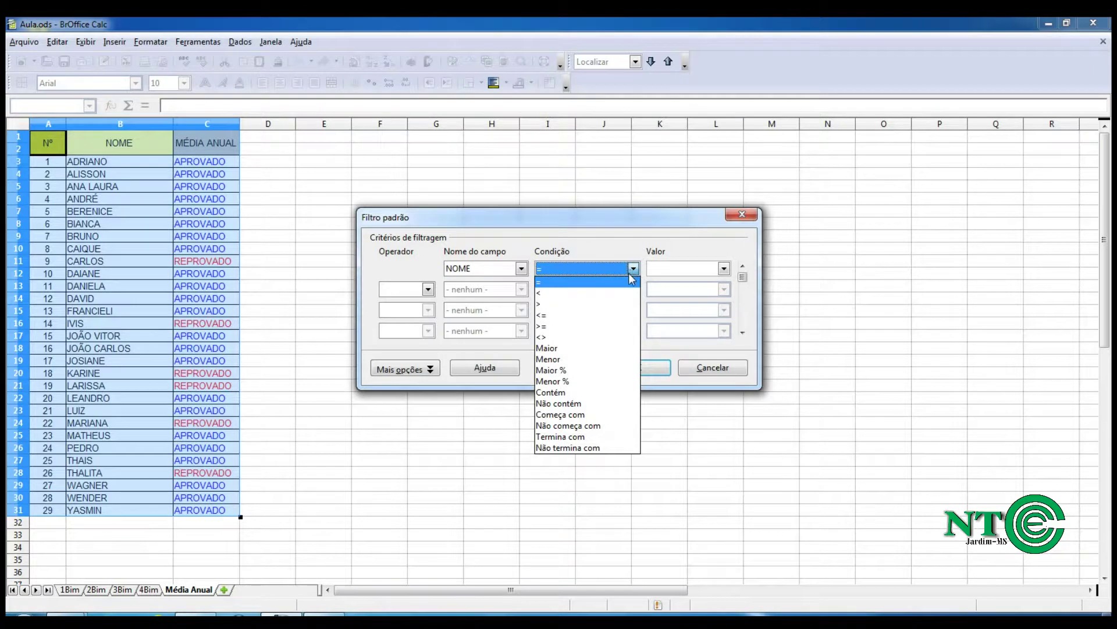
{"action": "left_click", "coordinate": [595, 414]}
{"action": "left_click", "coordinate": [670, 269]}
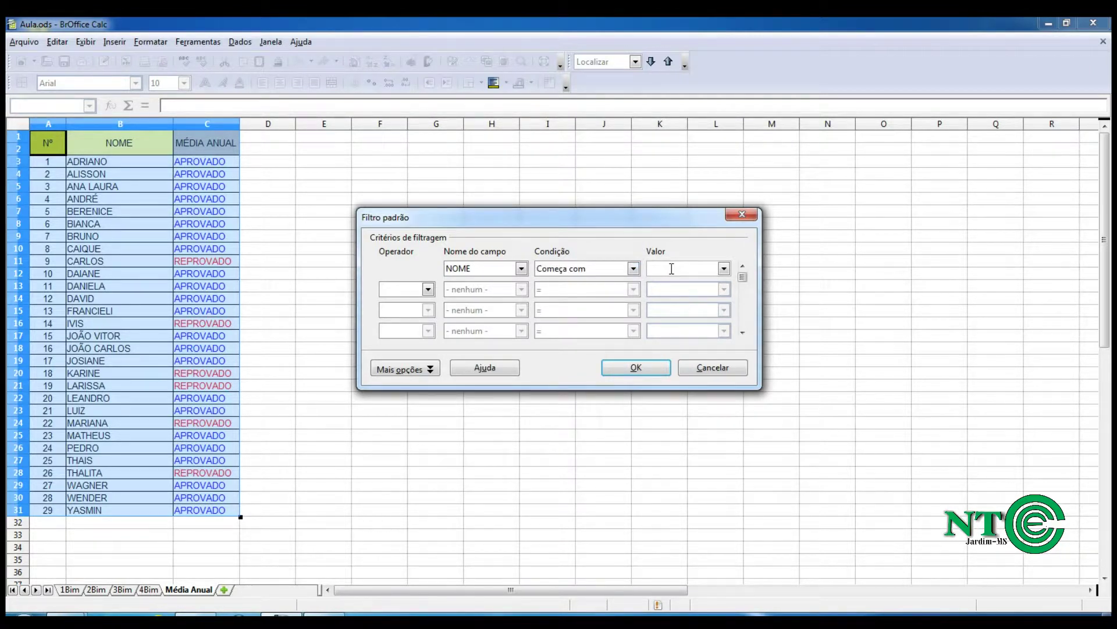
{"action": "type", "text": "J"}
{"action": "key", "text": "Delete"}
{"action": "left_click", "coordinate": [652, 370]}
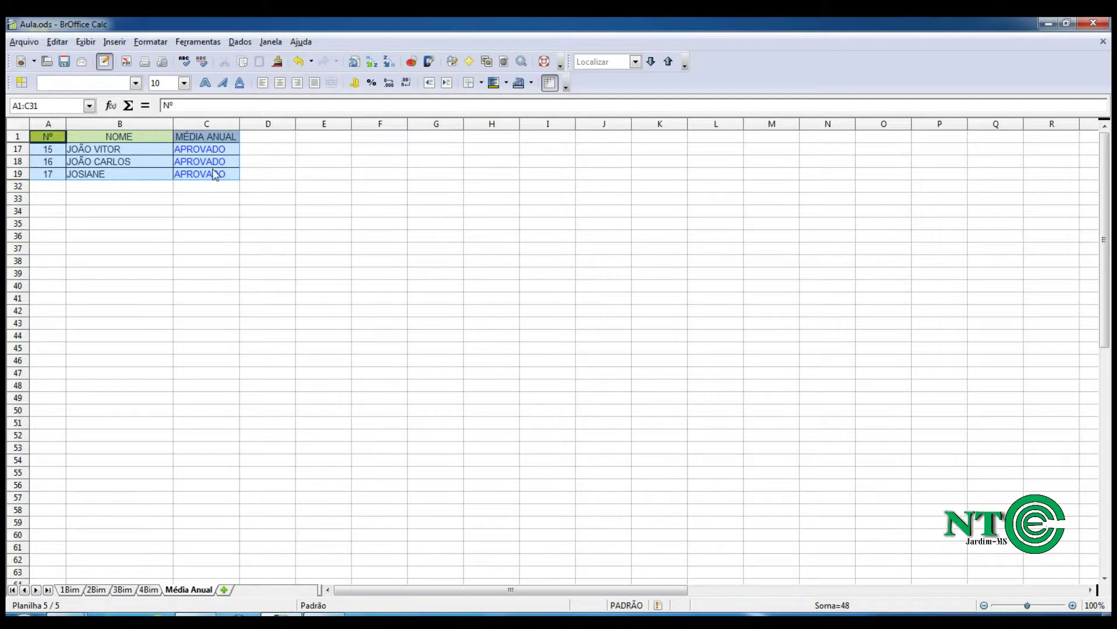
Step: Undo the single-criterion standard filter on the annual results table
{"action": "left_click", "coordinate": [300, 61]}
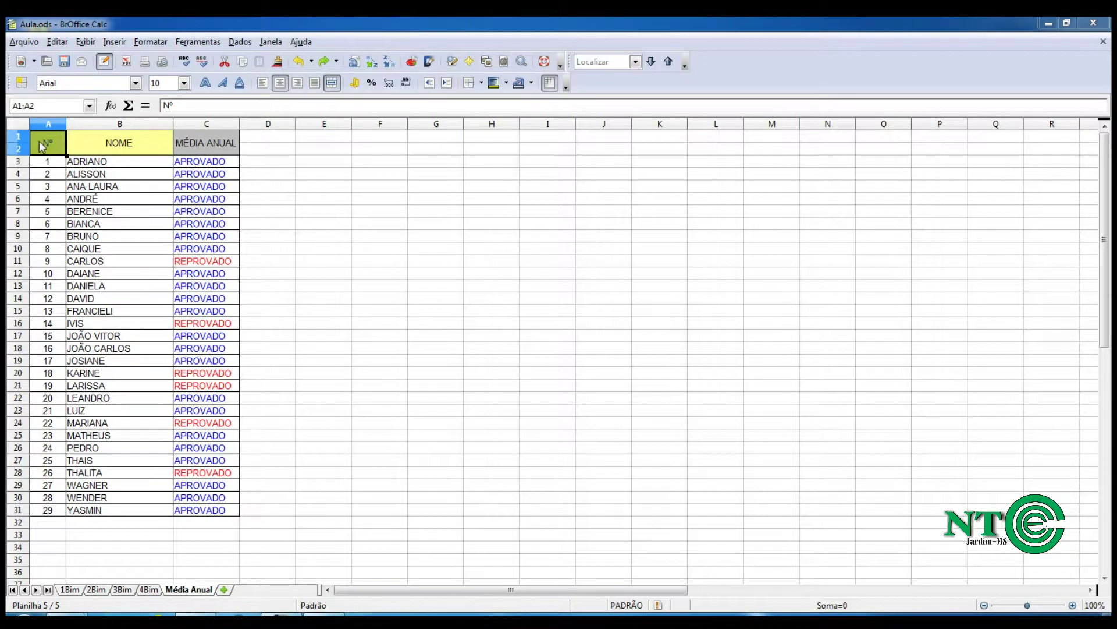
{"action": "left_click_drag", "start_coordinate": [40, 141], "coordinate": [177, 192]}
{"action": "key", "text": "ctrl+z"}
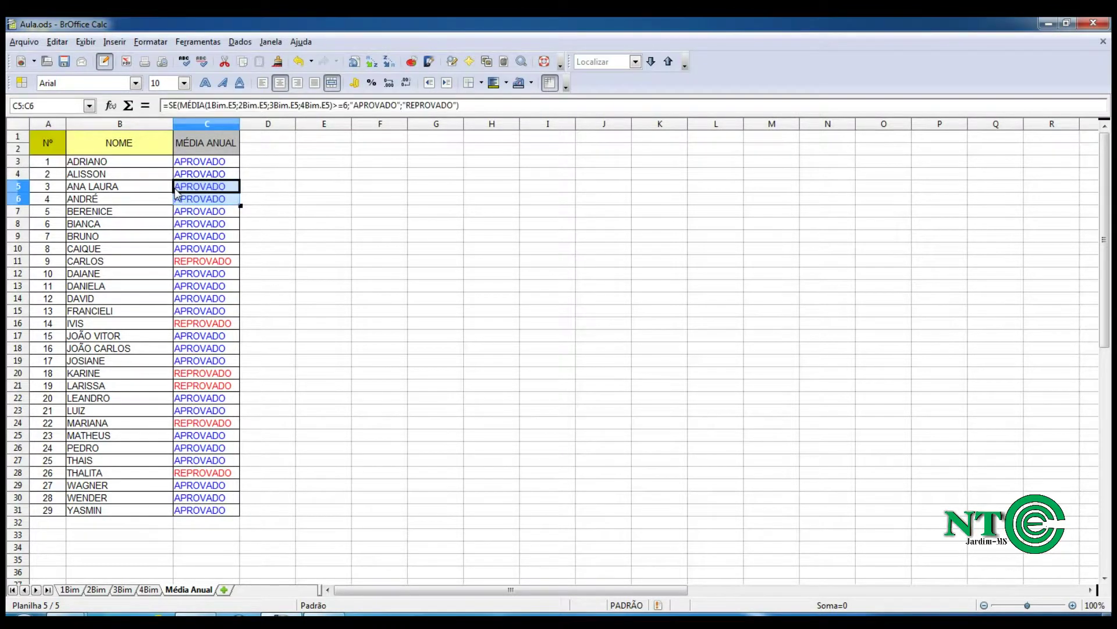
Step: Start another Filtro padrão on the table A1:C31, with NOME Começa com J as the first criterion
{"action": "left_click", "coordinate": [47, 143]}
{"action": "left_click_drag", "start_coordinate": [47, 142], "coordinate": [236, 513]}
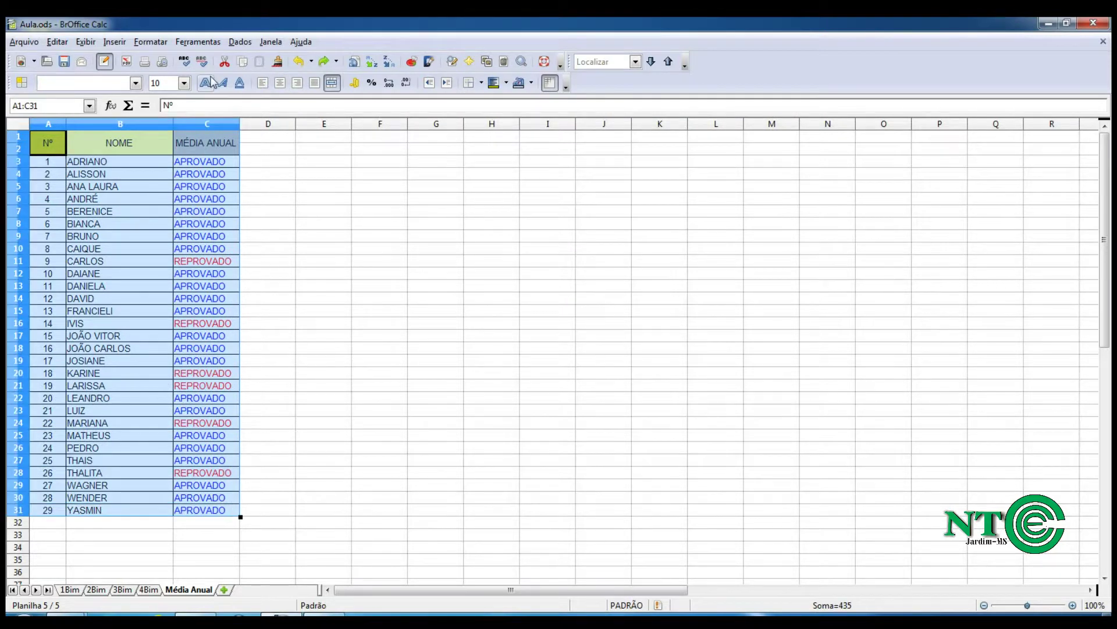
{"action": "left_click", "coordinate": [240, 43]}
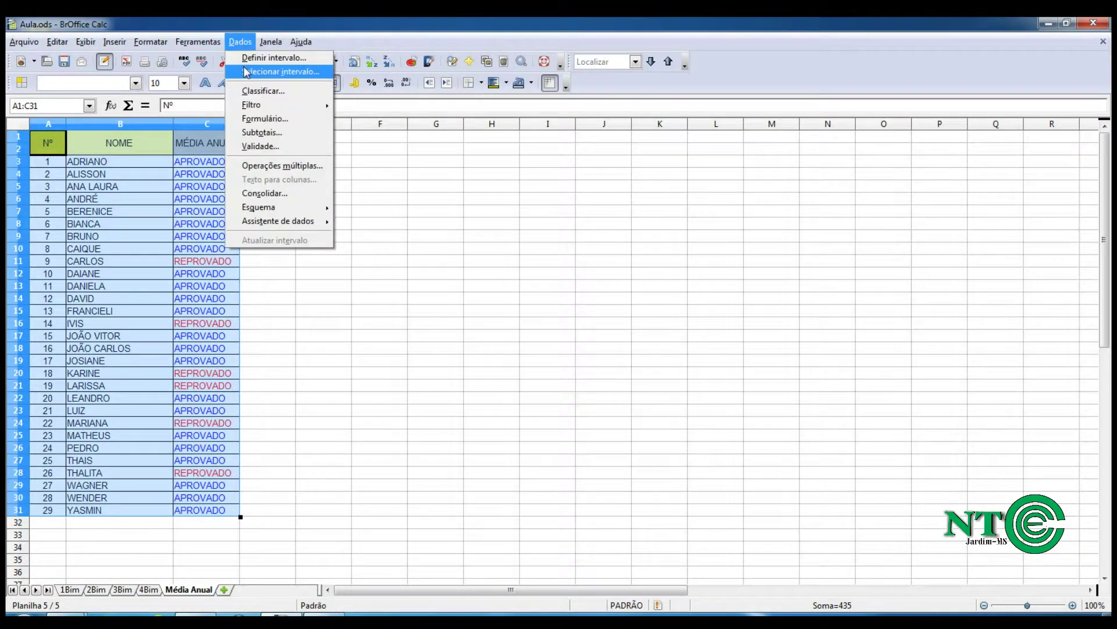
{"action": "mouse_move", "coordinate": [271, 102]}
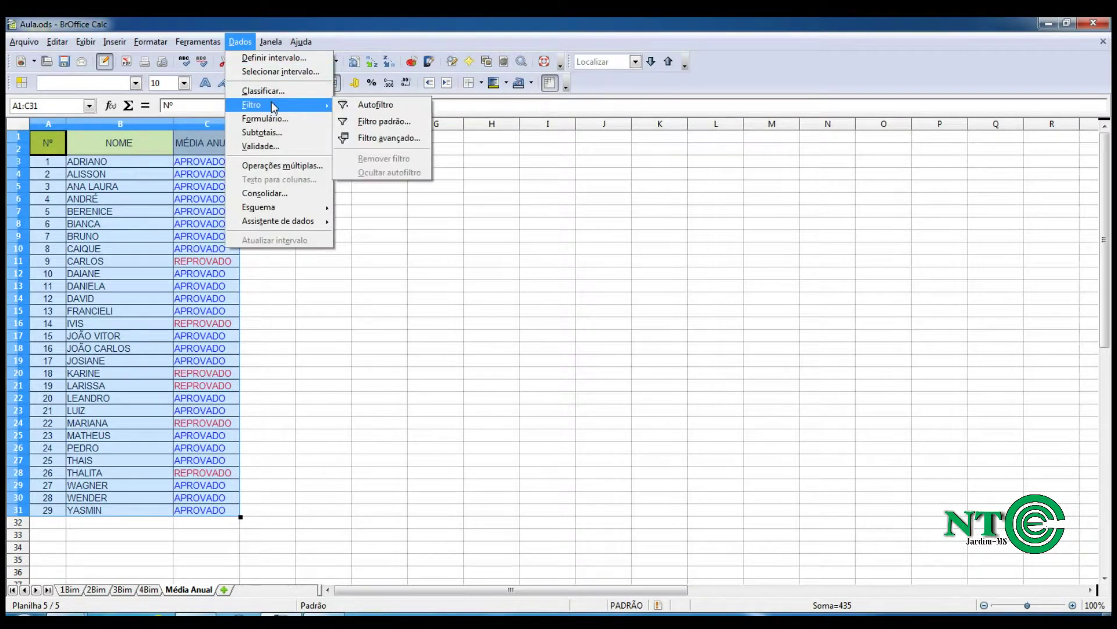
{"action": "left_click", "coordinate": [400, 122]}
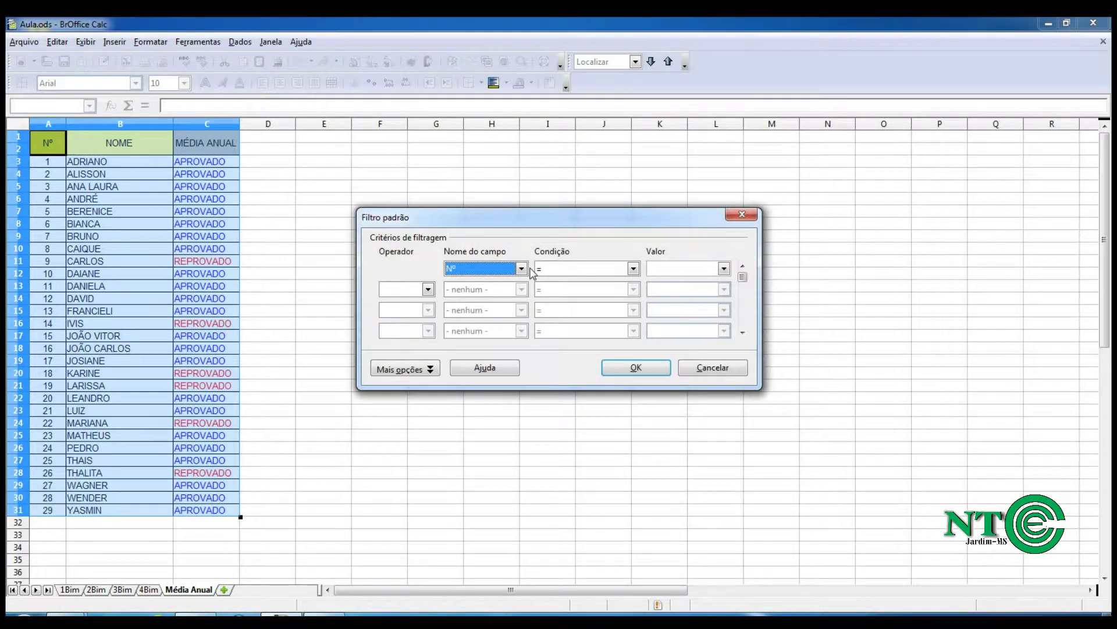
{"action": "left_click", "coordinate": [526, 269]}
{"action": "left_click", "coordinate": [512, 305]}
{"action": "left_click", "coordinate": [589, 271]}
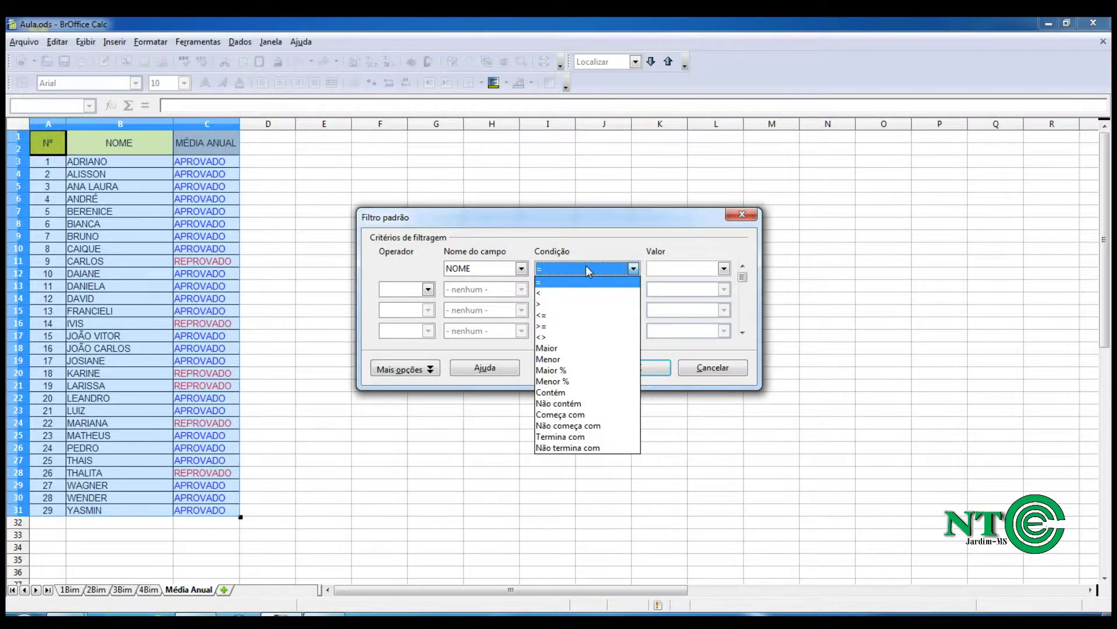
{"action": "left_click", "coordinate": [559, 414]}
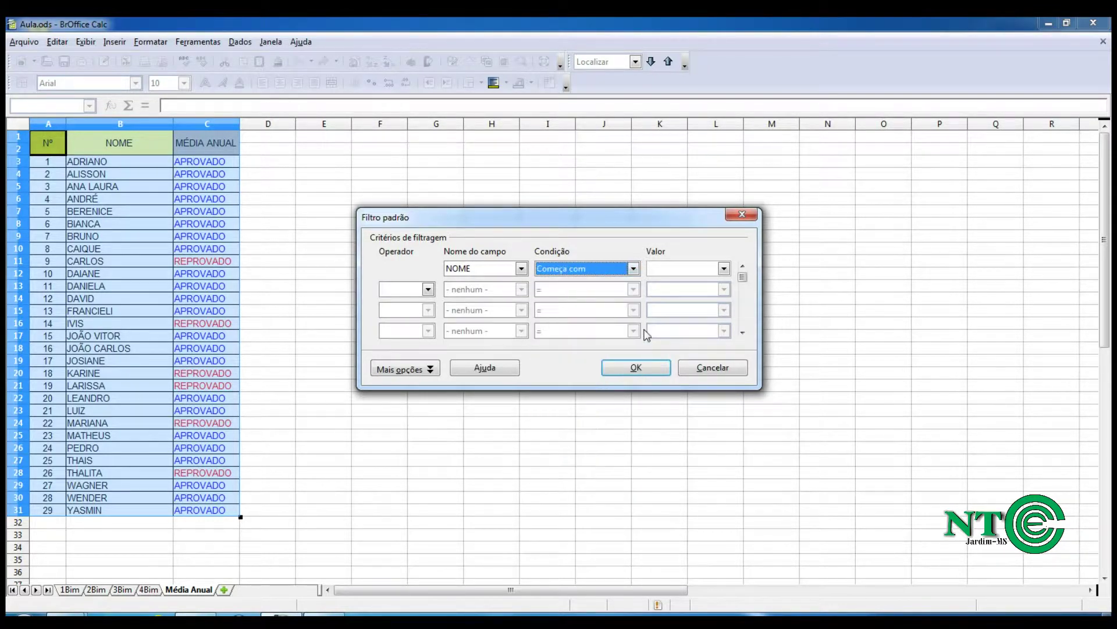
{"action": "left_click", "coordinate": [664, 270]}
{"action": "type", "text": "J"}
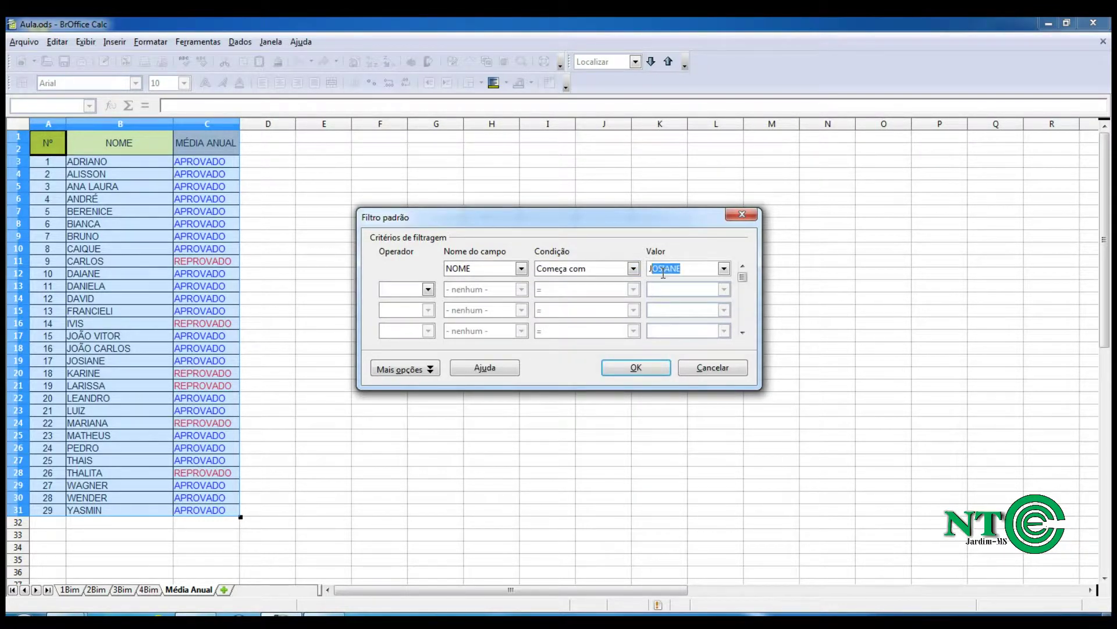
{"action": "key", "text": "Delete"}
Step: Add a second filter criterion OU NOME Começa com M and apply the standard filter
{"action": "left_click", "coordinate": [428, 289]}
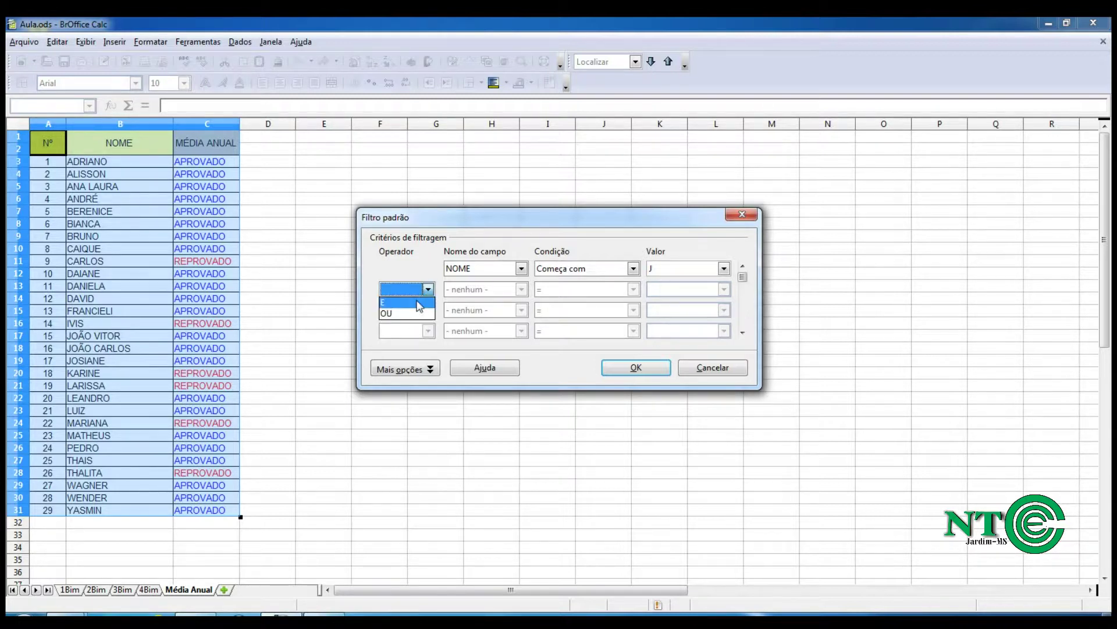
{"action": "left_click", "coordinate": [415, 314]}
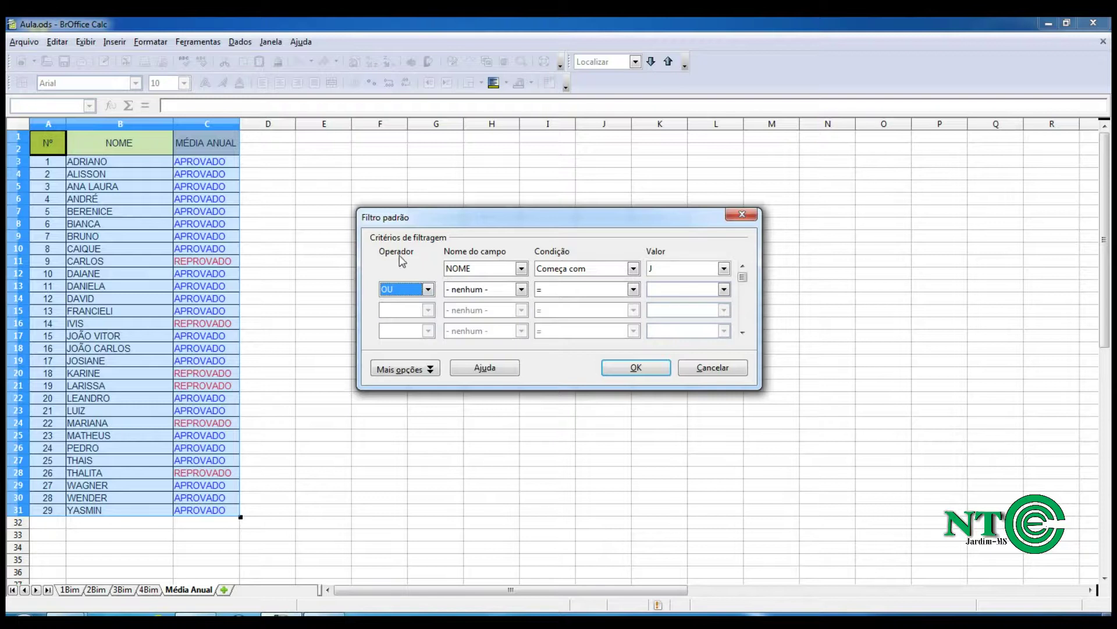
{"action": "left_click", "coordinate": [469, 289]}
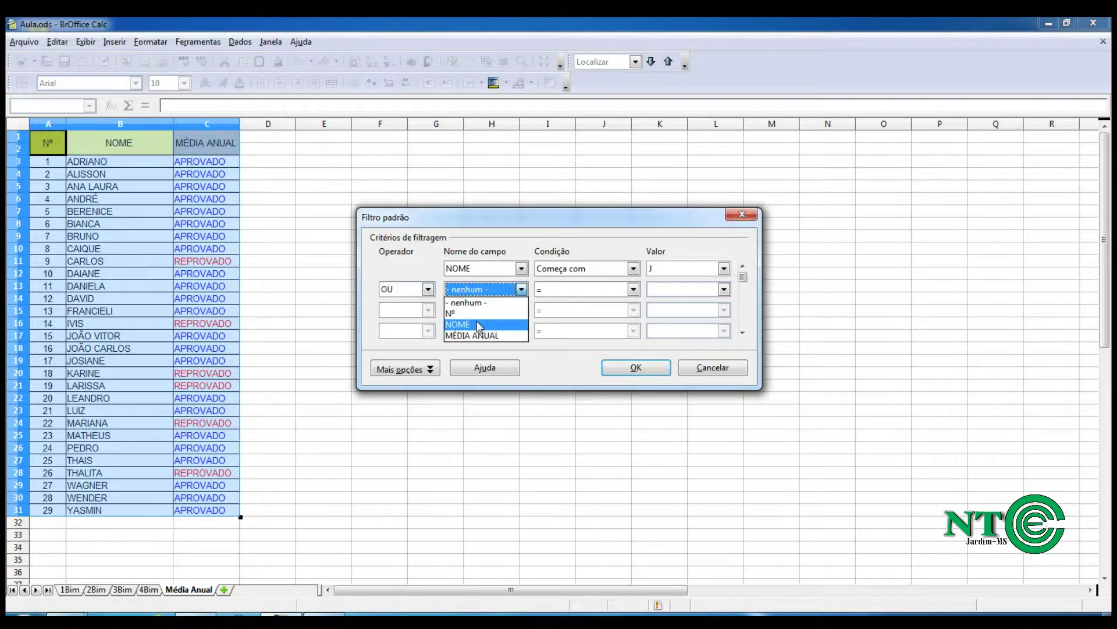
{"action": "left_click", "coordinate": [478, 322]}
{"action": "left_click", "coordinate": [570, 291]}
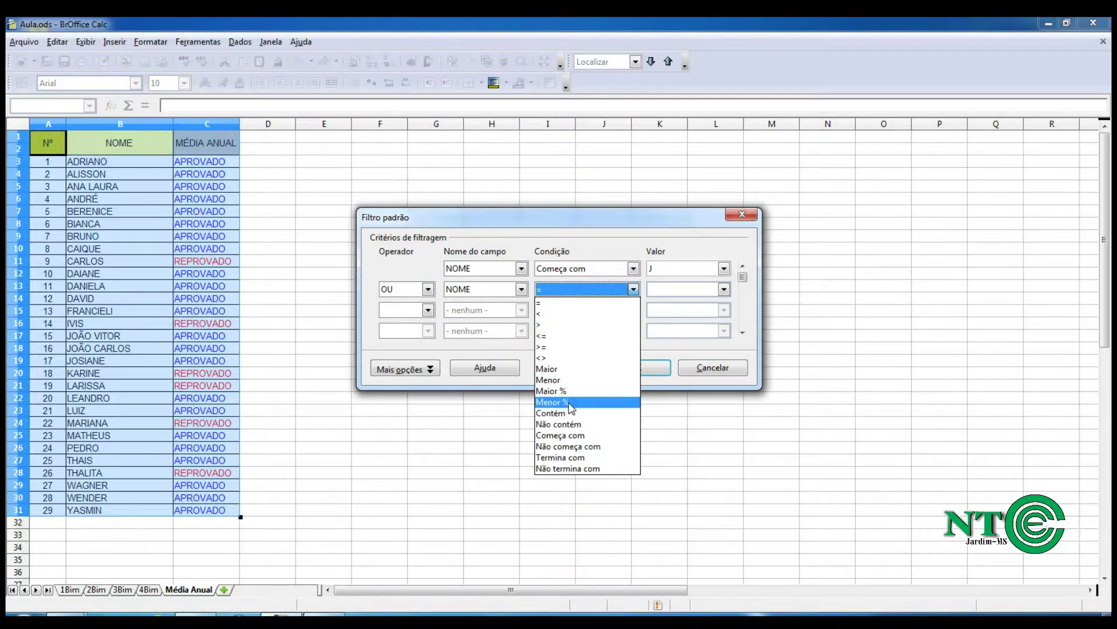
{"action": "left_click", "coordinate": [584, 438]}
{"action": "left_click", "coordinate": [659, 289]}
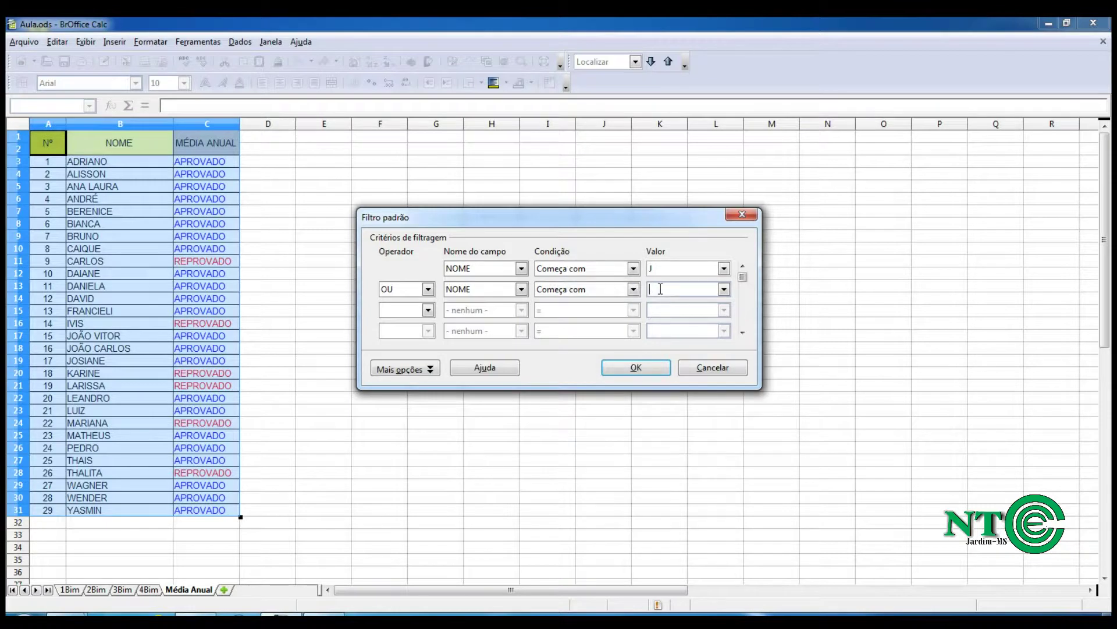
{"action": "type", "text": "M"}
{"action": "key", "text": "Delete"}
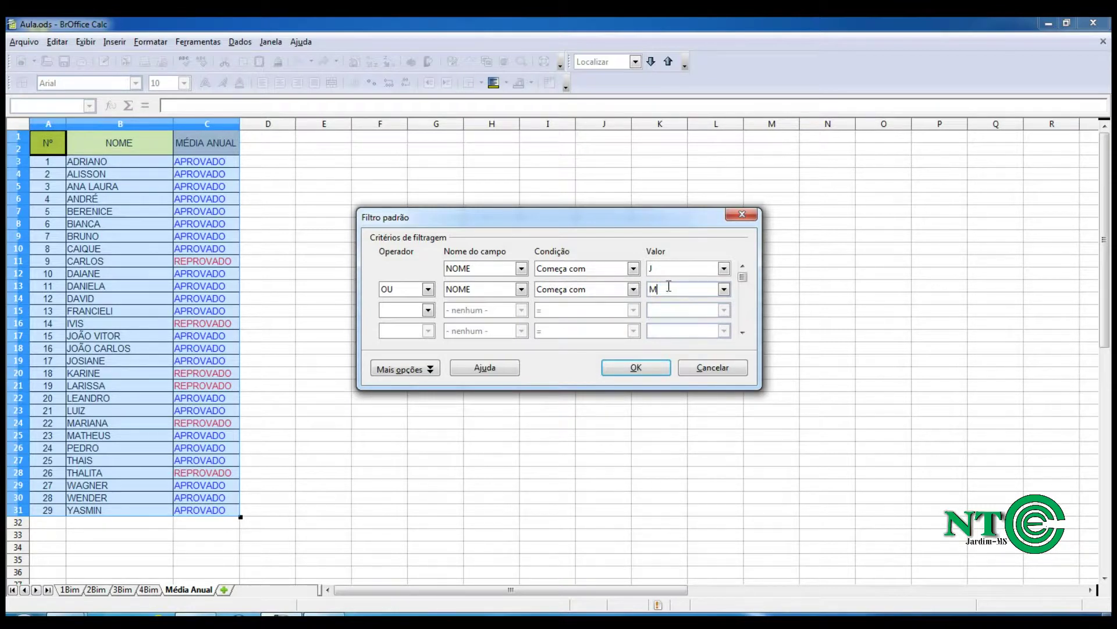
{"action": "left_click", "coordinate": [660, 367]}
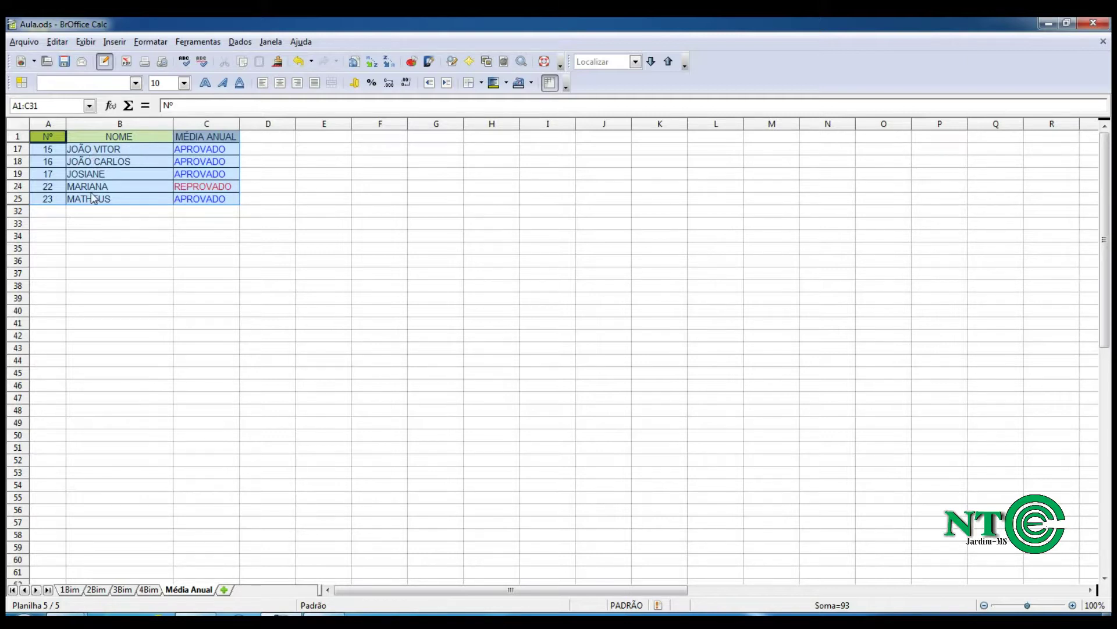
Step: Undo the two-criteria filter and select the first student's number in cell A3
{"action": "left_click", "coordinate": [298, 61]}
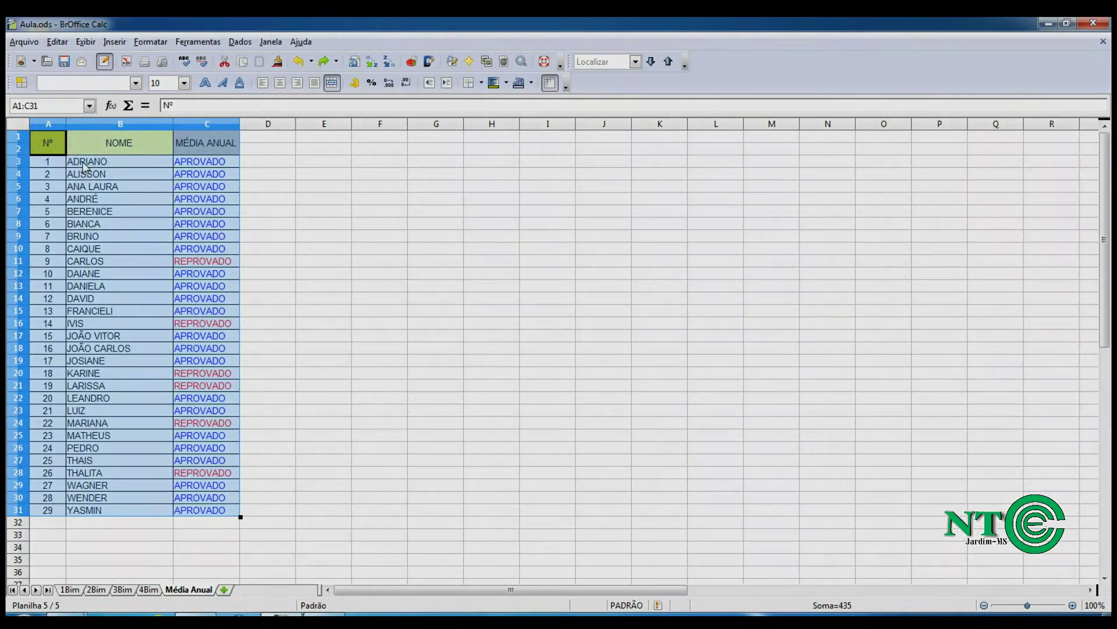
{"action": "left_click", "coordinate": [83, 163]}
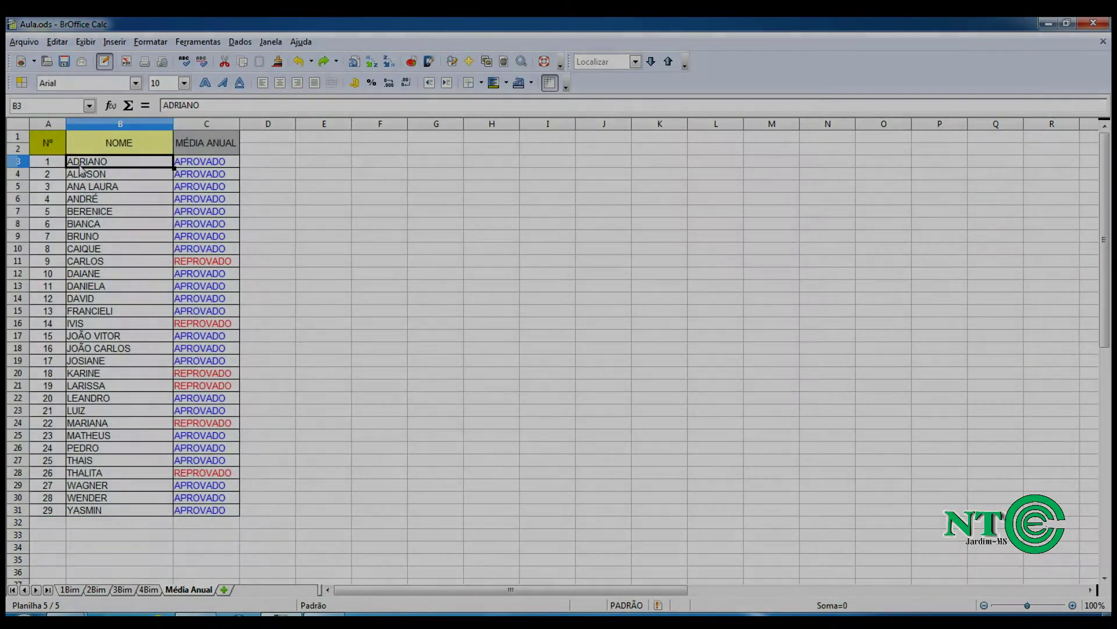
{"action": "left_click", "coordinate": [51, 163]}
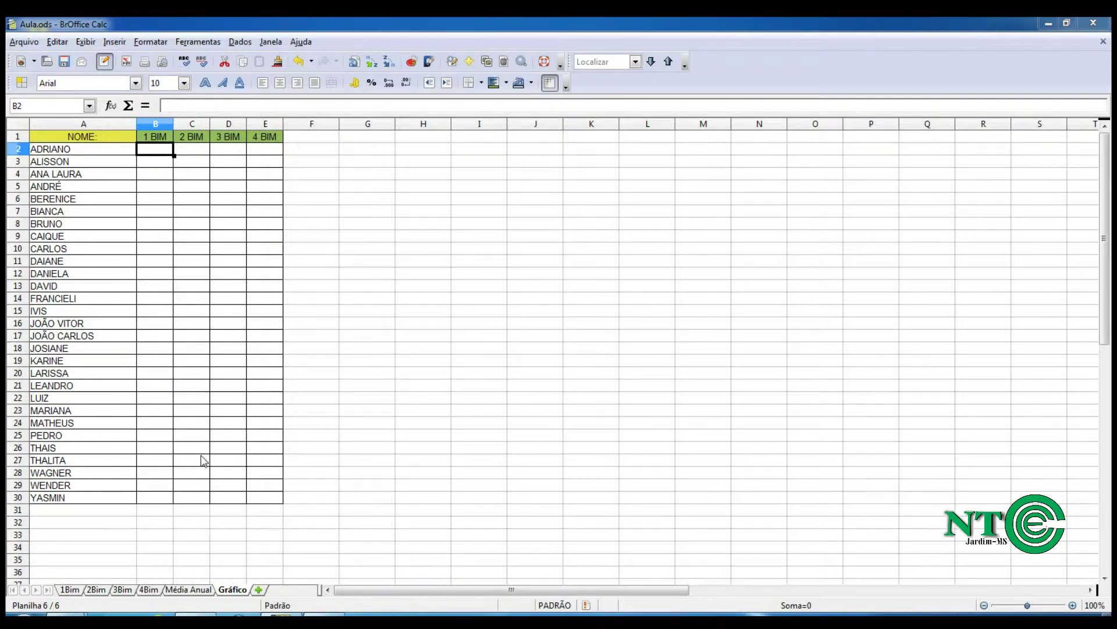
Step: Review the Média Anual sheet and the PORTUGUÊS, NOTA1, NOTA2 and MÉDIA headings in 4Bim, then return to the Gráfico sheet
{"action": "left_click", "coordinate": [172, 589]}
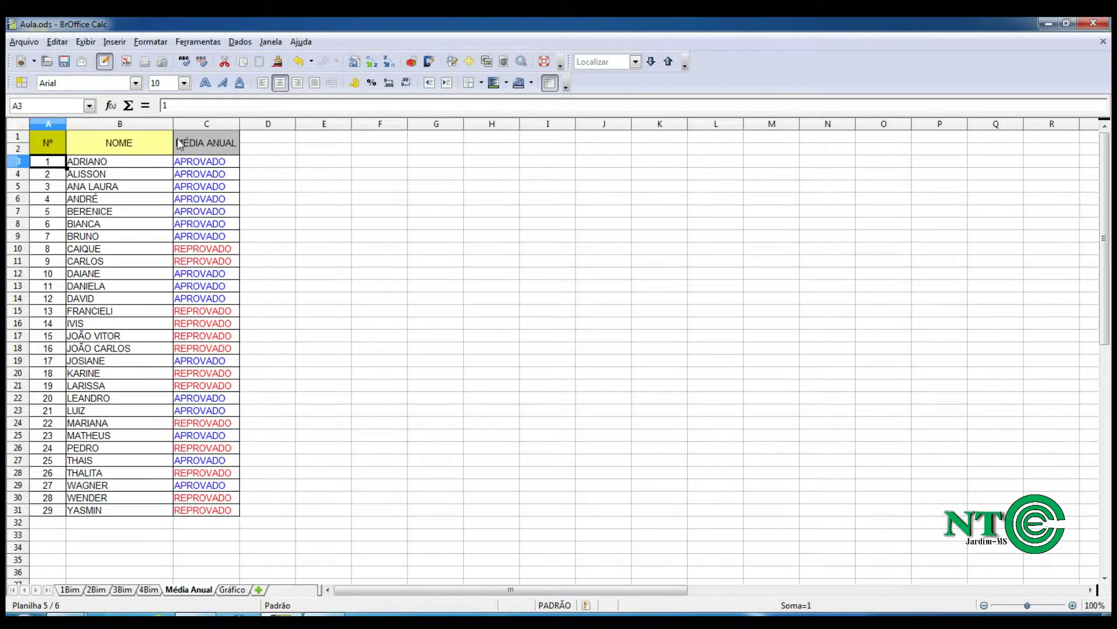
{"action": "left_click", "coordinate": [149, 590]}
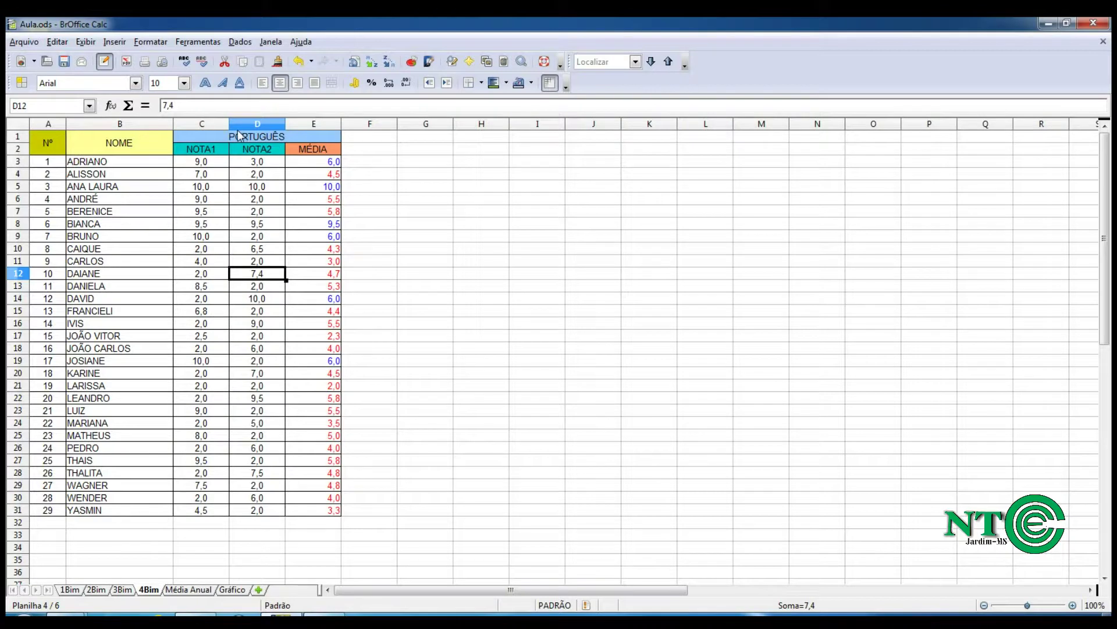
{"action": "left_click", "coordinate": [191, 135]}
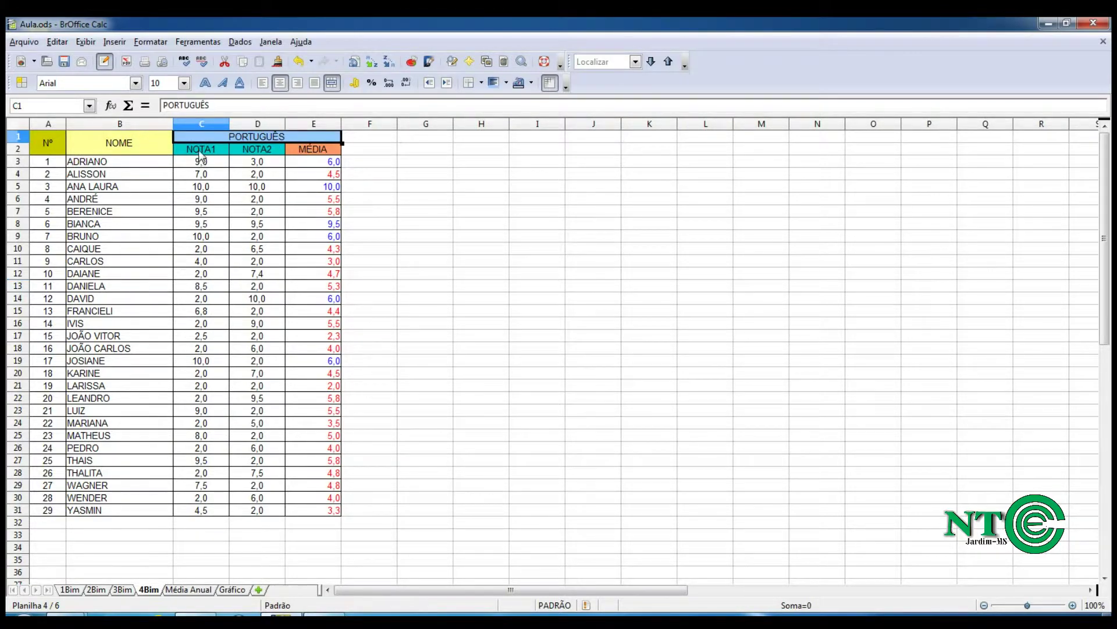
{"action": "left_click", "coordinate": [199, 151]}
{"action": "left_click", "coordinate": [254, 151]}
{"action": "left_click", "coordinate": [291, 151]}
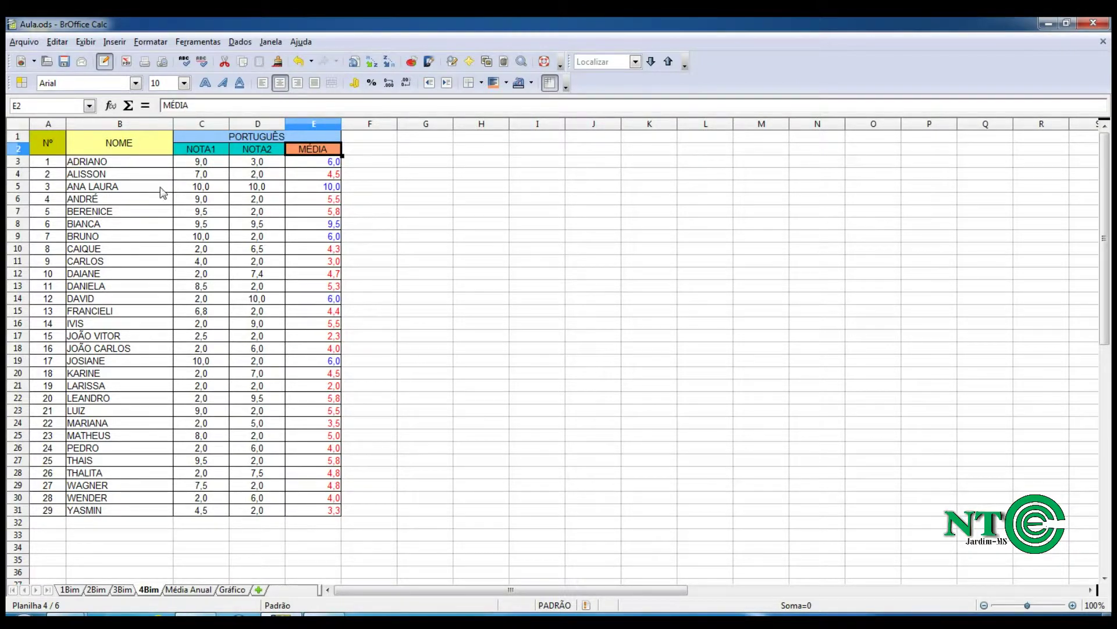
{"action": "left_click", "coordinate": [236, 589]}
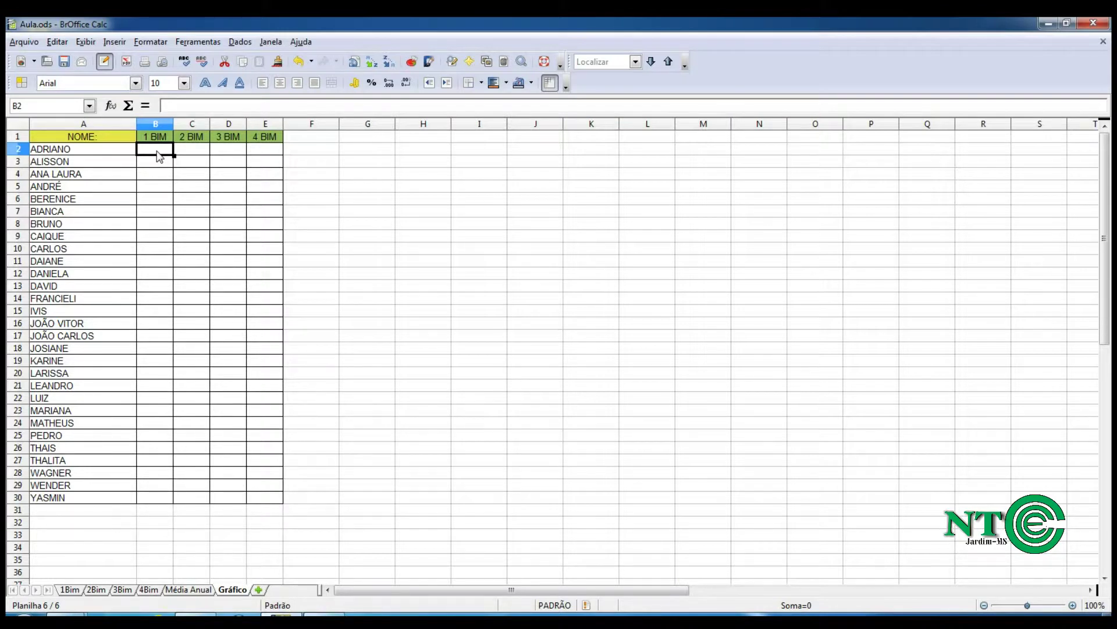
Step: Review the MÉDIA averages in E3:E31 of the 1Bim sheet and return to the Gráfico sheet
{"action": "left_click", "coordinate": [64, 589]}
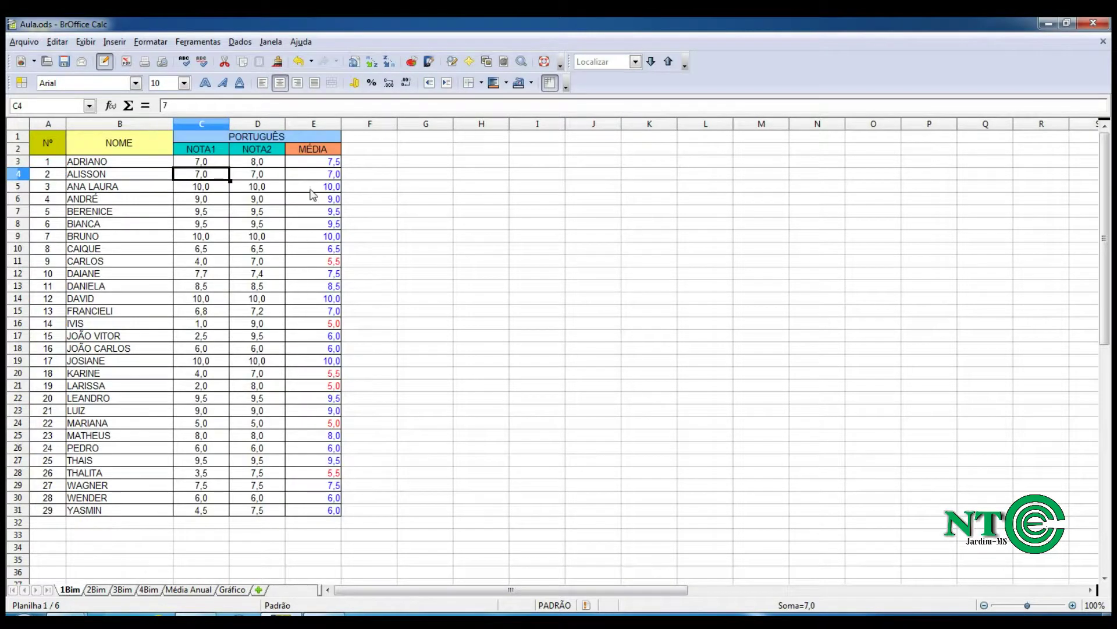
{"action": "left_click", "coordinate": [321, 167]}
{"action": "left_click_drag", "start_coordinate": [321, 167], "coordinate": [326, 512]}
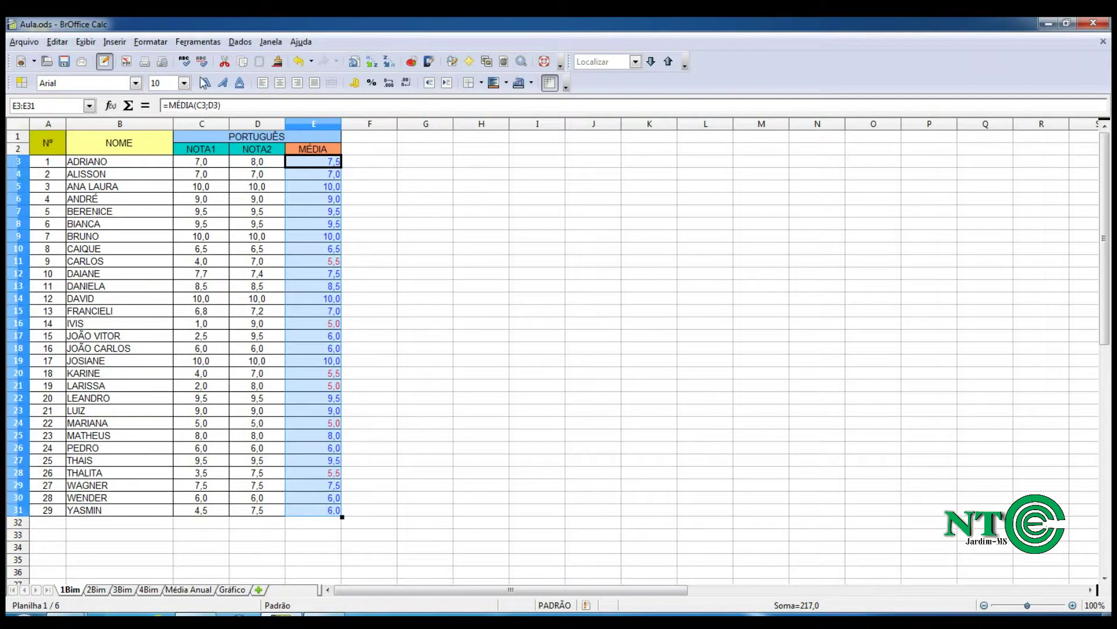
{"action": "left_click", "coordinate": [225, 592]}
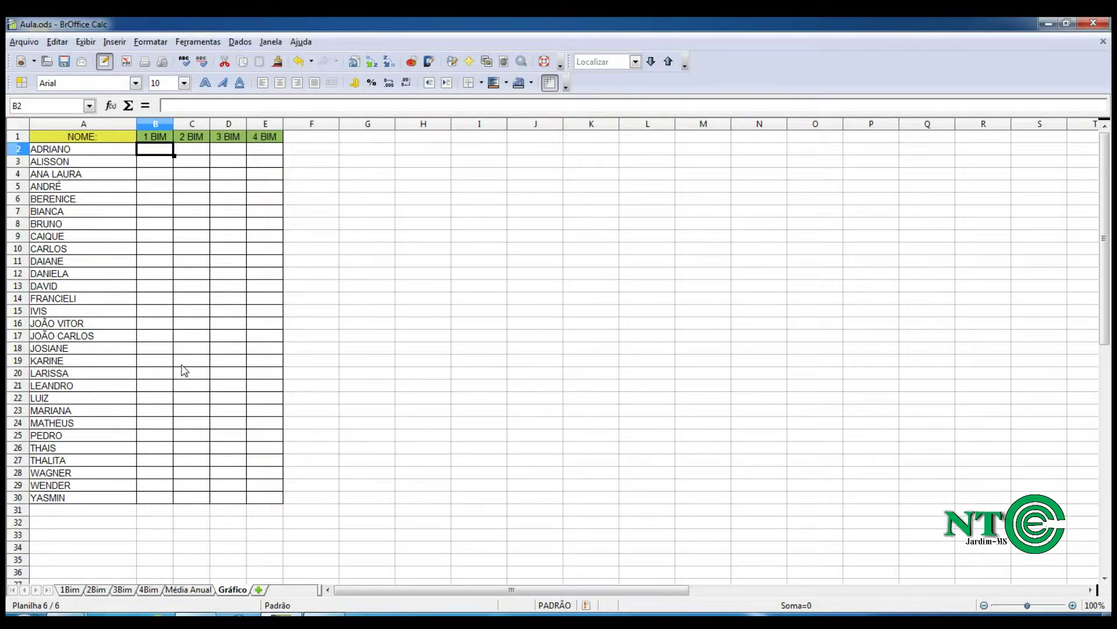
{"action": "left_click", "coordinate": [68, 589]}
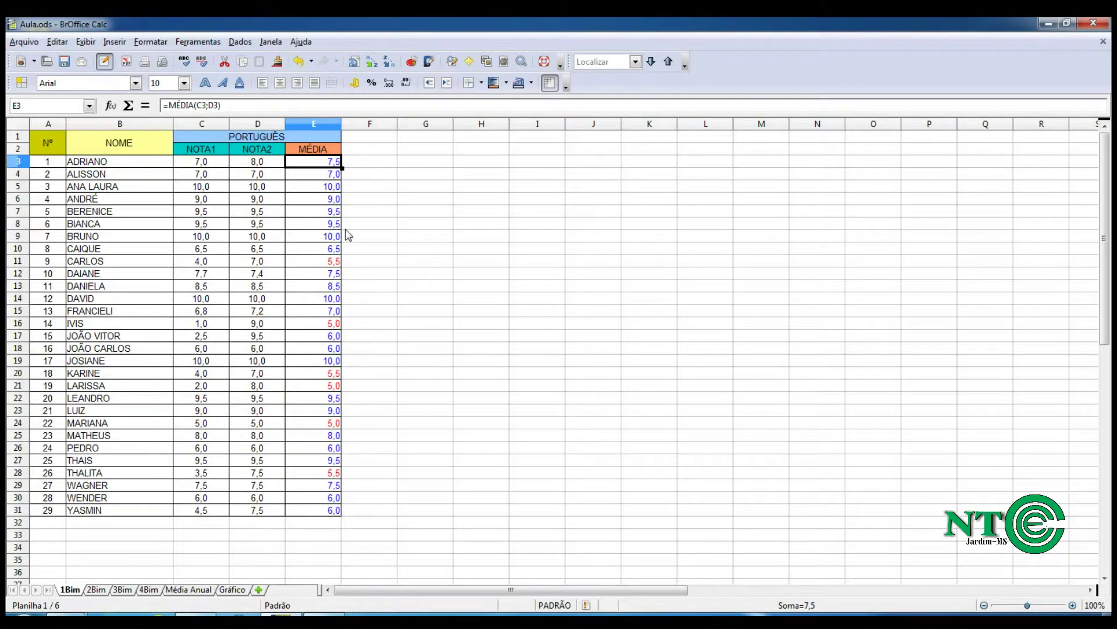
{"action": "left_click", "coordinate": [232, 590]}
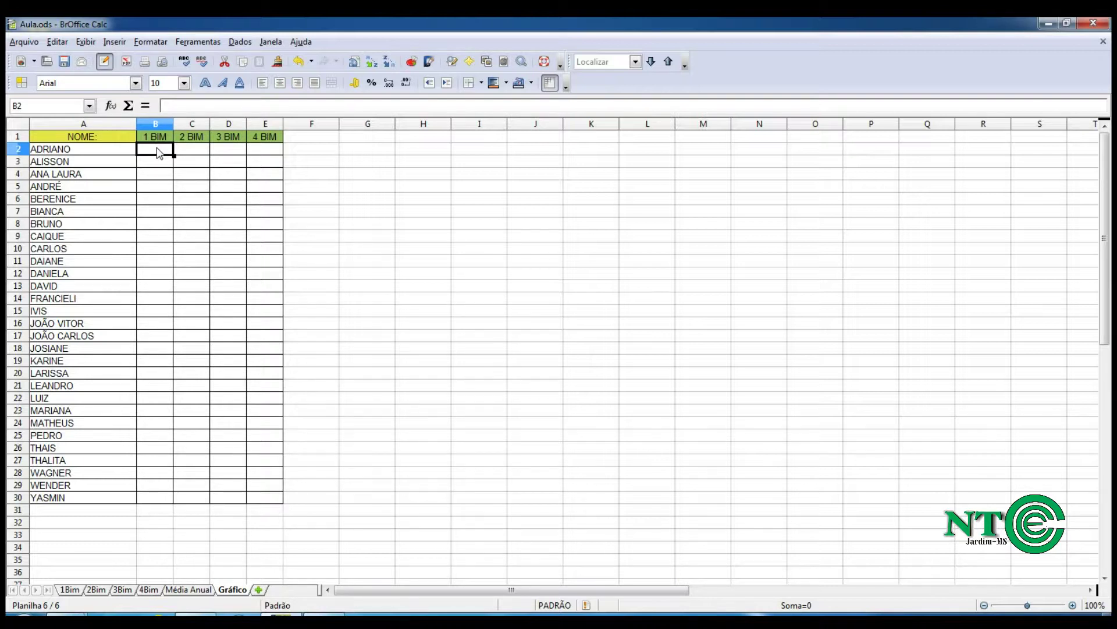
Step: Link cell B2 under 1 BIM to the first student's average with =1Bim.E3 and fill the formula down to B30
{"action": "type", "text": "="}
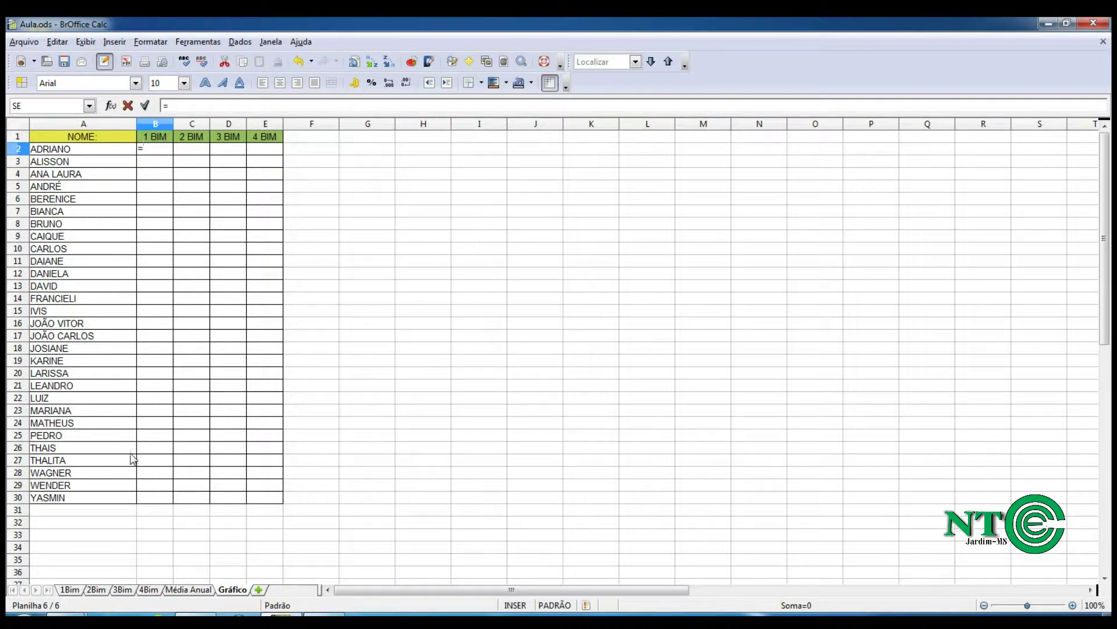
{"action": "left_click", "coordinate": [71, 590]}
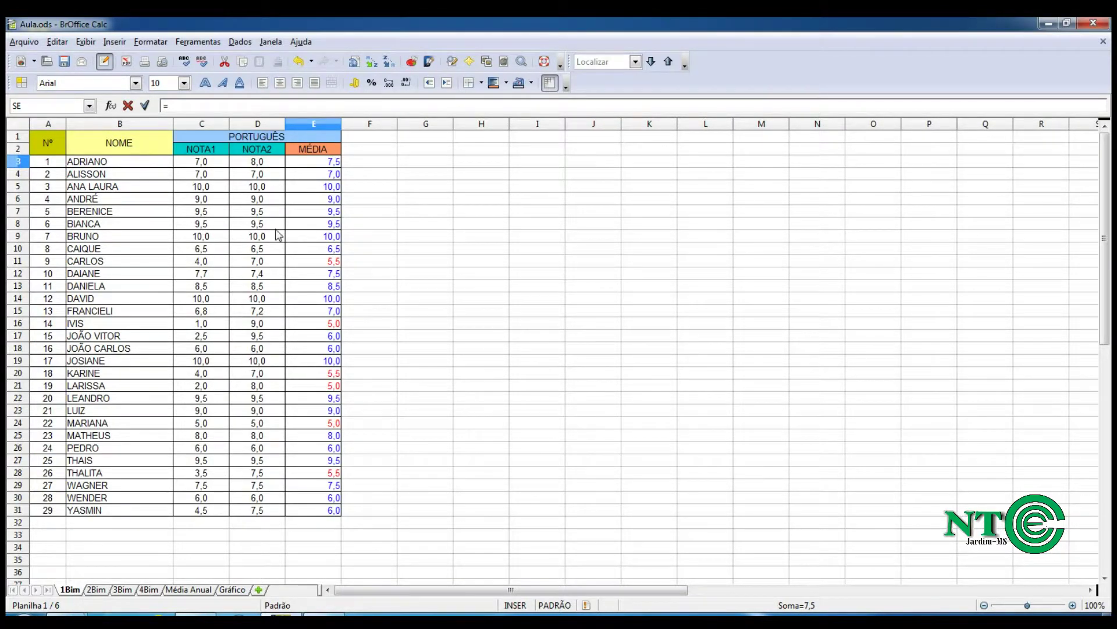
{"action": "left_click", "coordinate": [314, 163]}
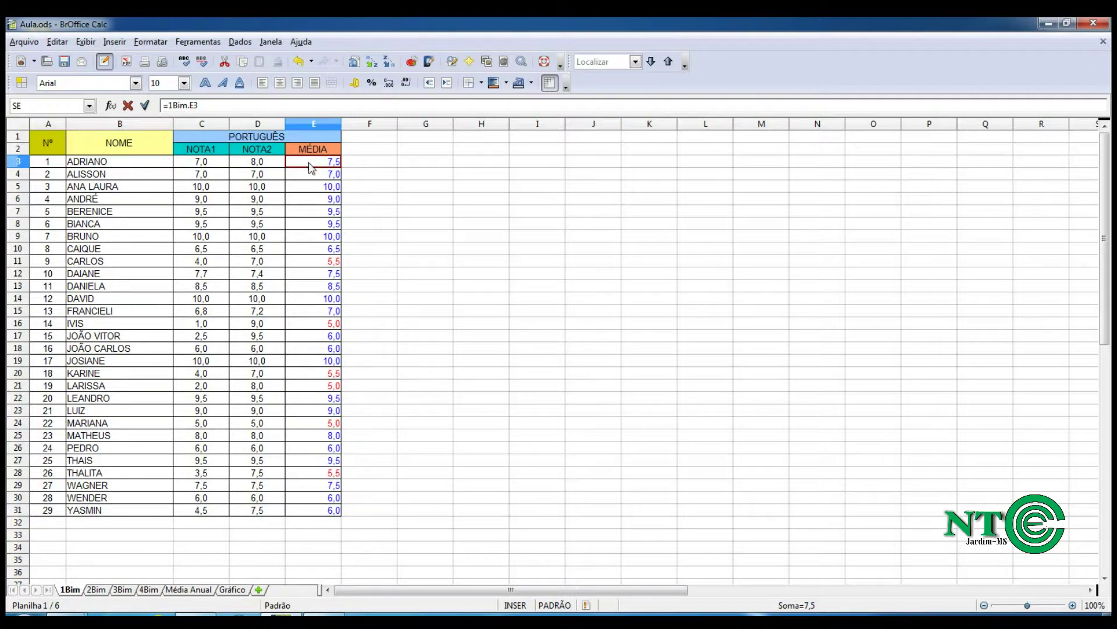
{"action": "key", "text": "Return"}
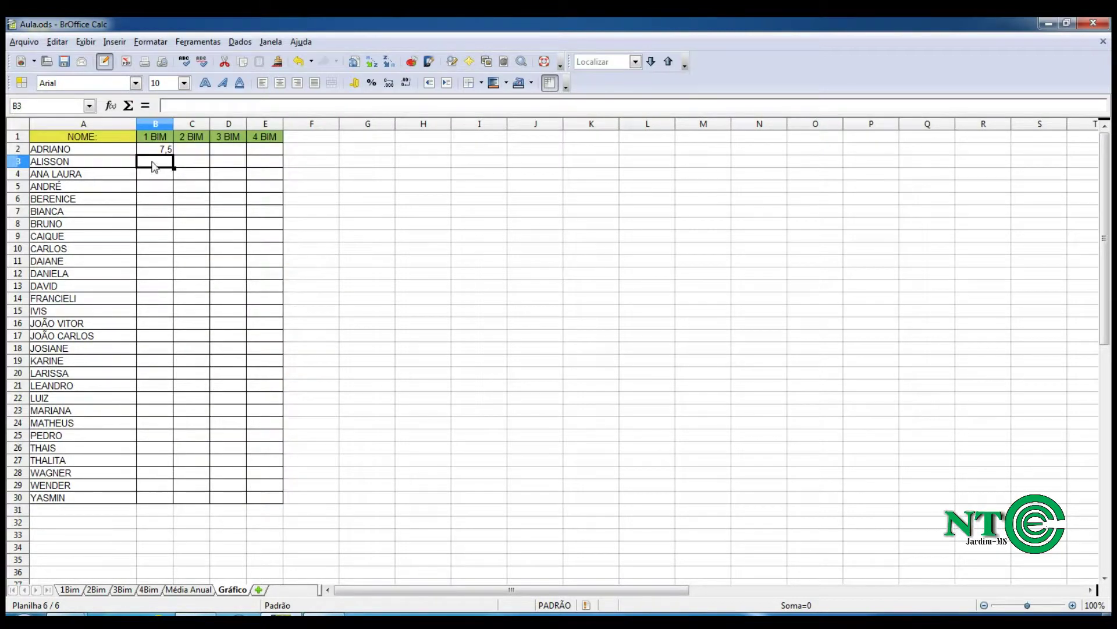
{"action": "left_click", "coordinate": [161, 151]}
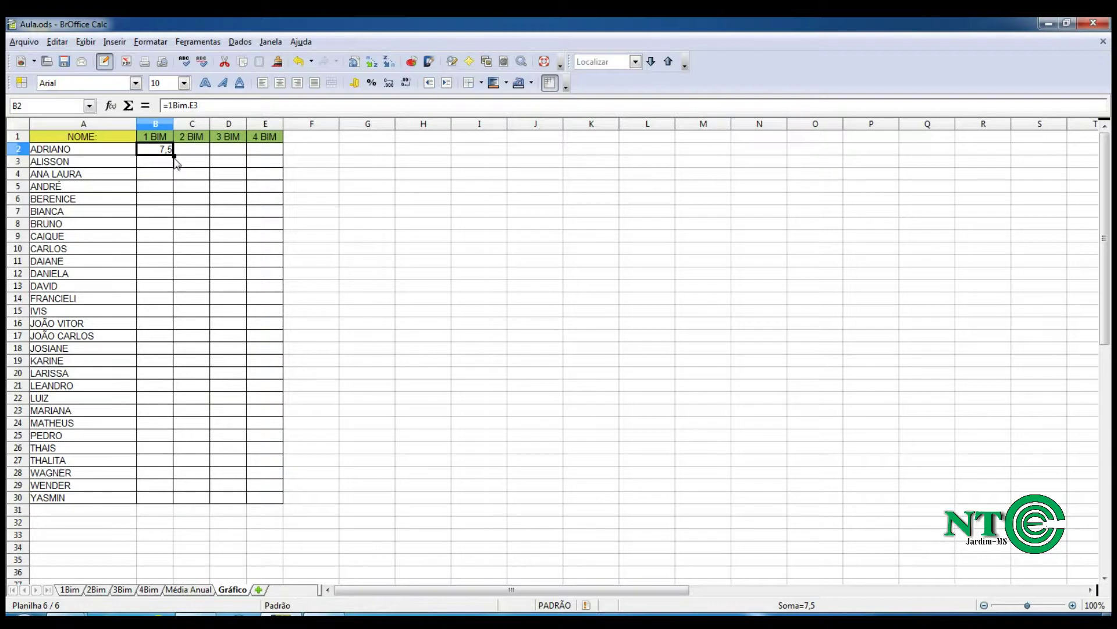
{"action": "left_click_drag", "start_coordinate": [174, 156], "coordinate": [175, 504]}
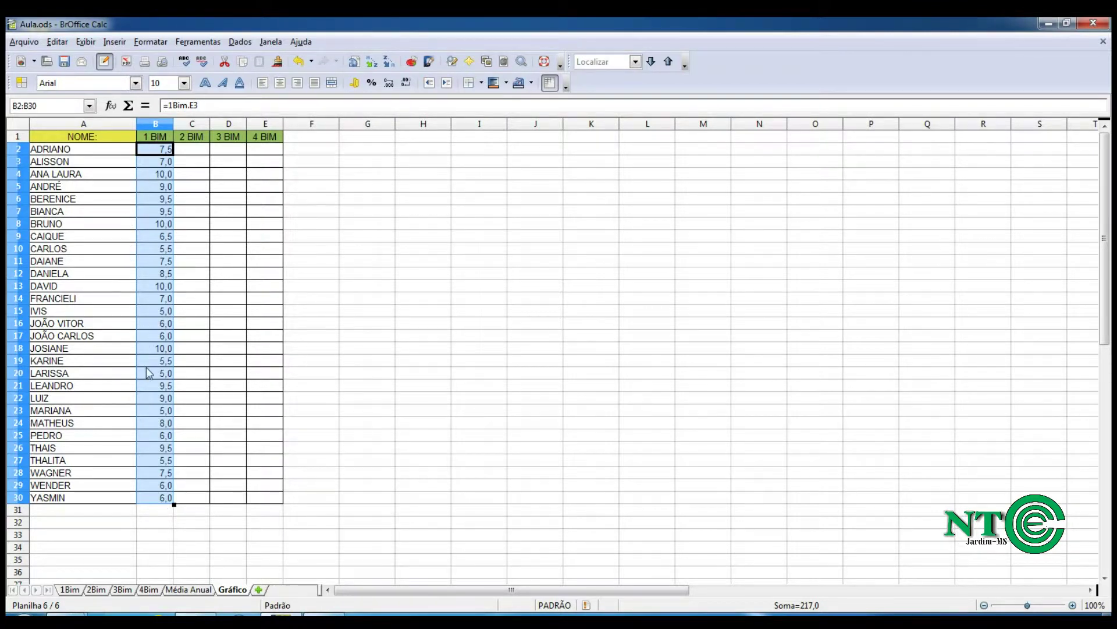
Step: Remove one decimal place from the 1 BIM averages in B2:B30 and add it back
{"action": "left_click", "coordinate": [403, 84]}
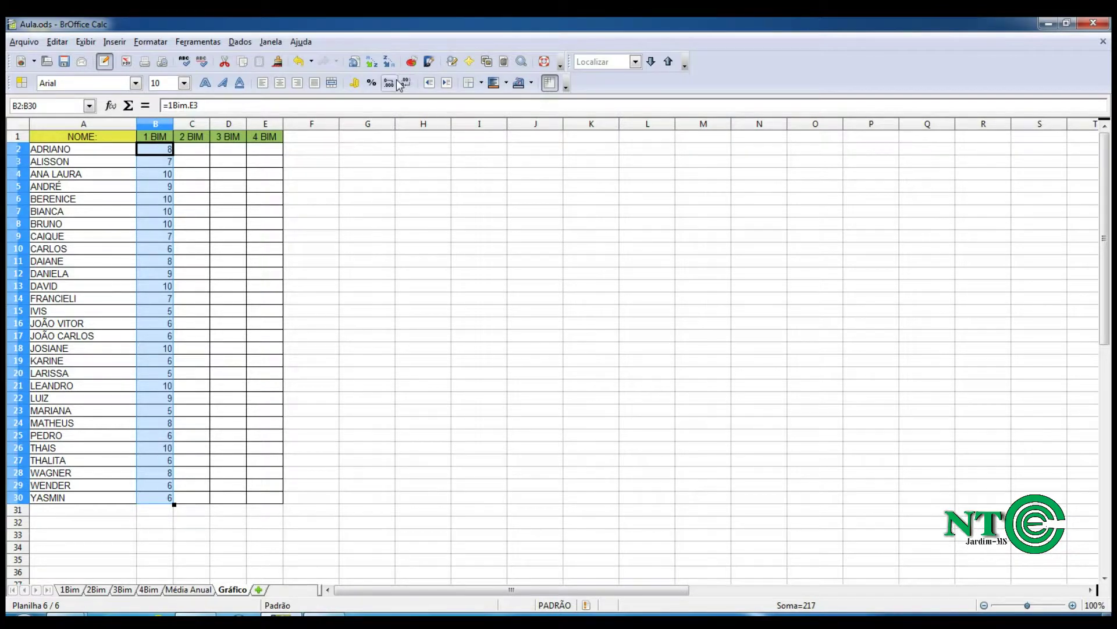
{"action": "left_click", "coordinate": [389, 83]}
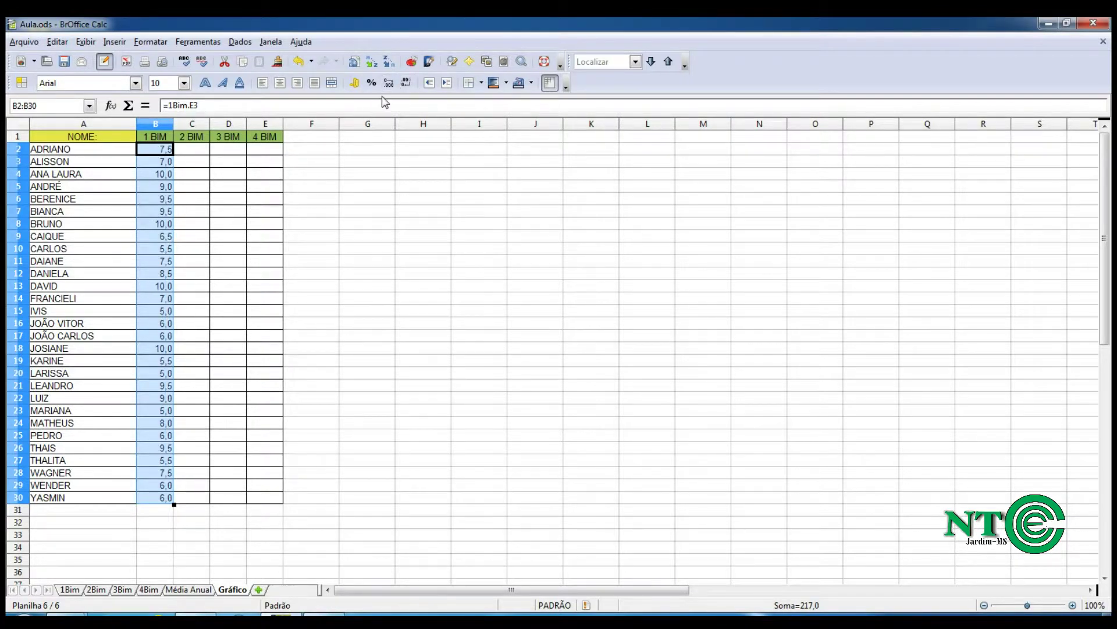
Step: Link cell C2 under 2 BIM to the second bimester's average with =2Bim.E3 and fill the formula down to C30
{"action": "left_click", "coordinate": [195, 155]}
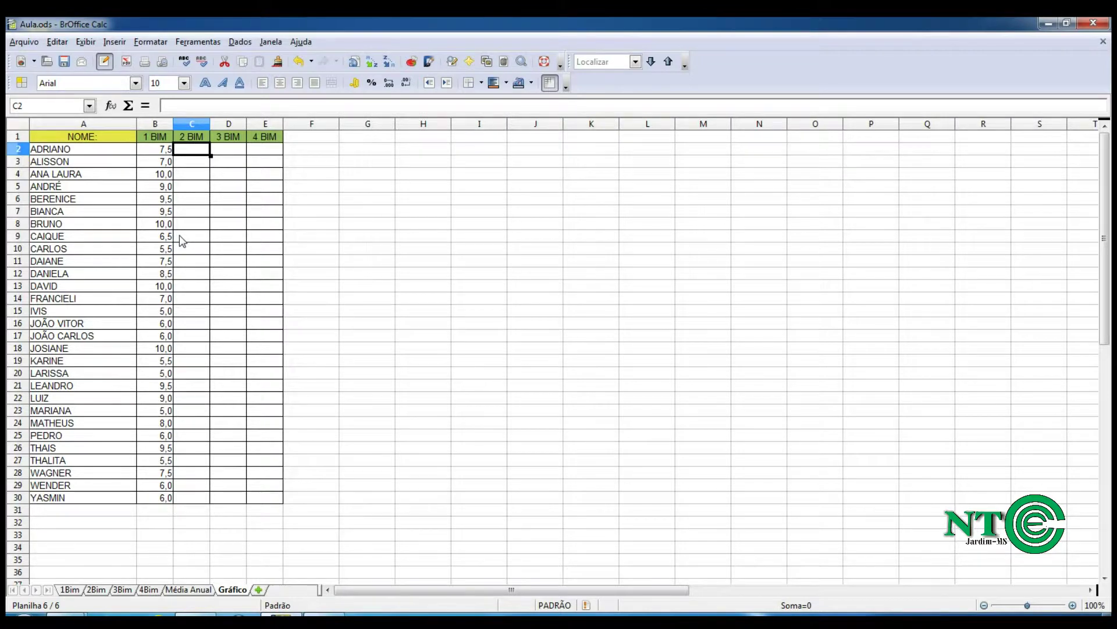
{"action": "type", "text": "="}
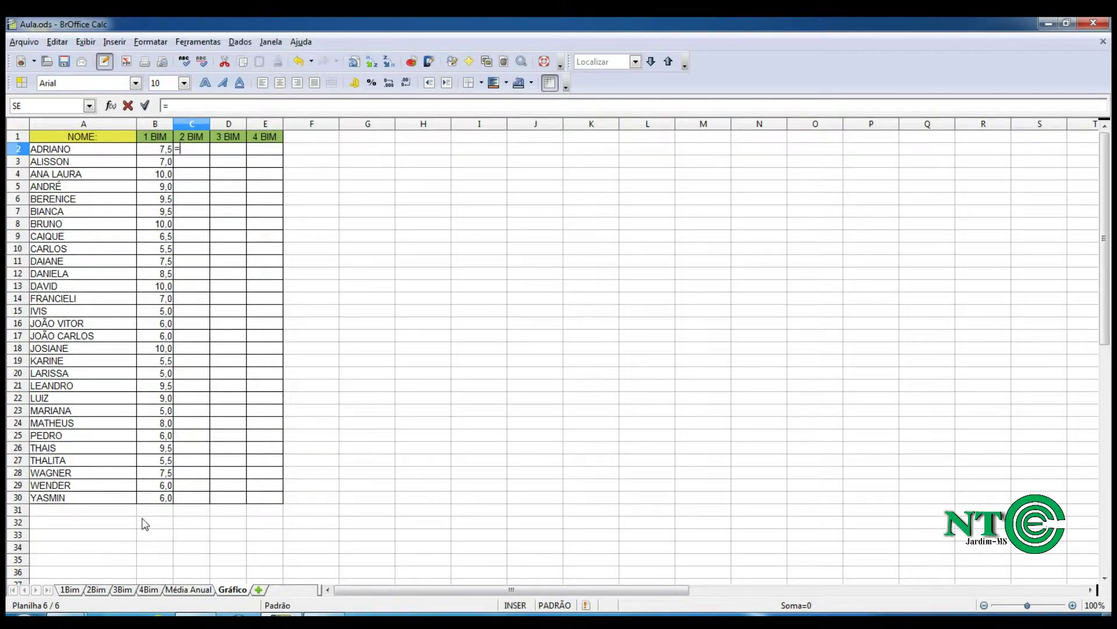
{"action": "left_click", "coordinate": [96, 589]}
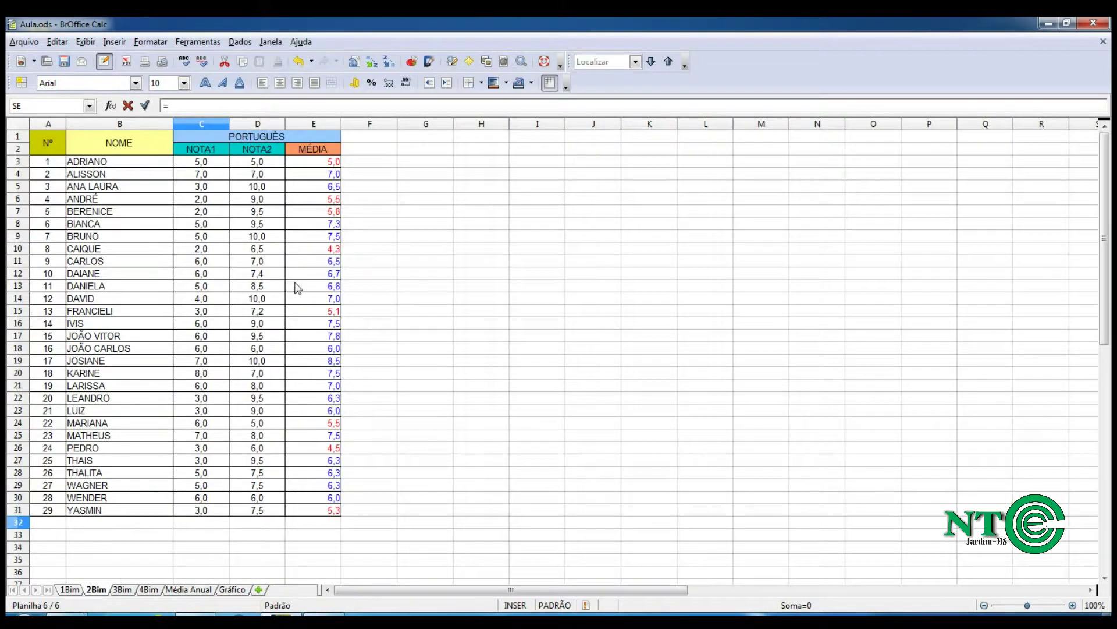
{"action": "left_click", "coordinate": [330, 165]}
{"action": "key", "text": "Return"}
{"action": "left_click", "coordinate": [208, 152]}
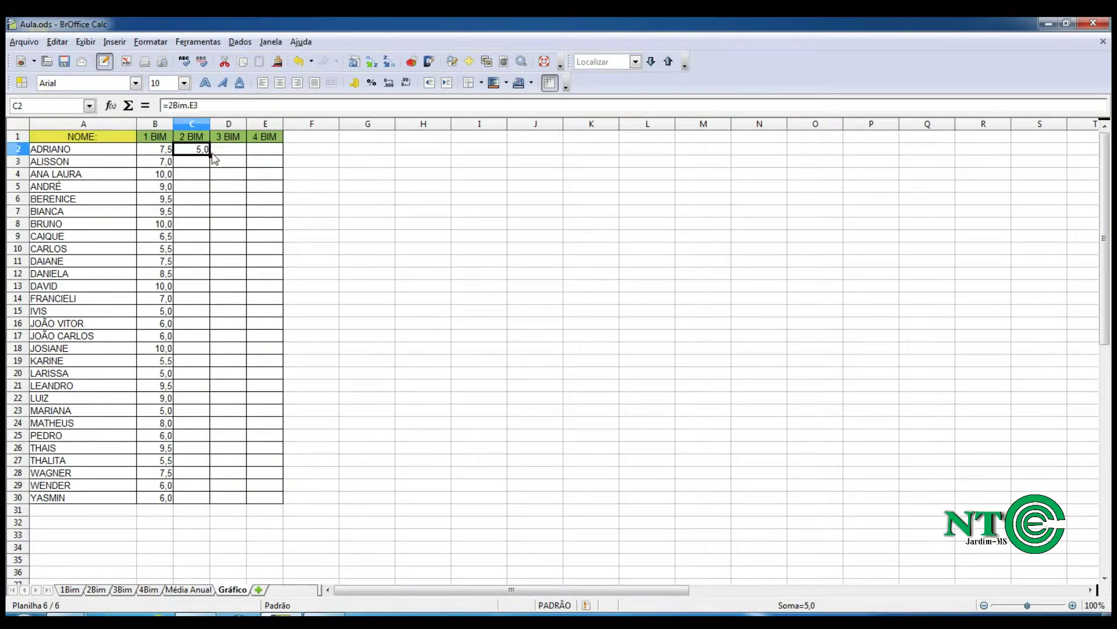
{"action": "left_click_drag", "start_coordinate": [210, 156], "coordinate": [211, 504]}
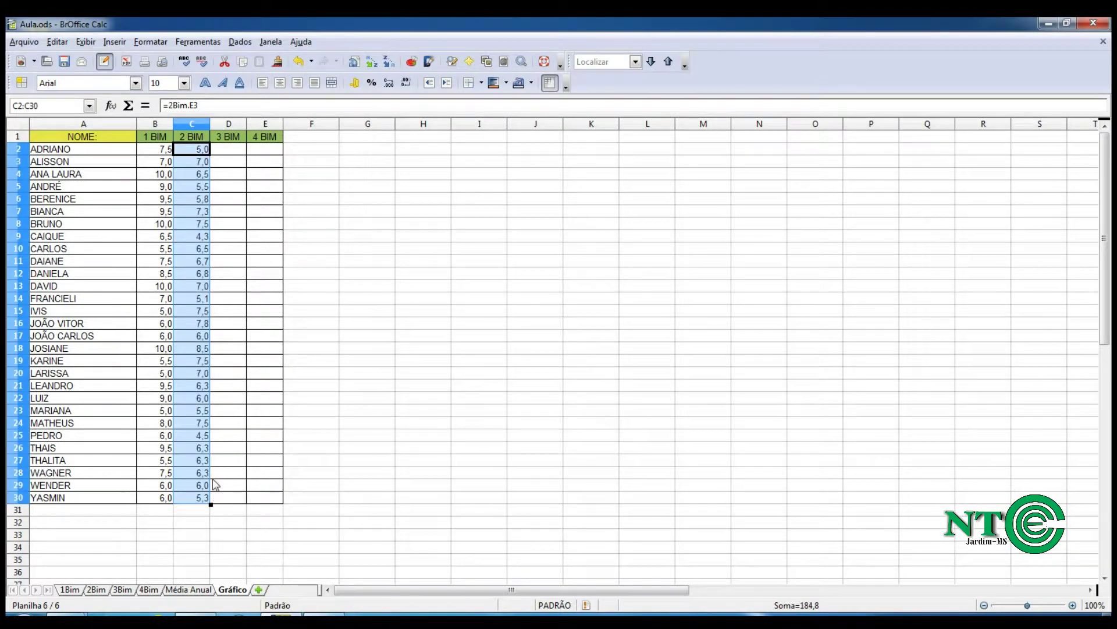
Step: Link cell D2 under 3 BIM to the third bimester's average with =3Bim.E3 and fill the formula down to D30
{"action": "left_click", "coordinate": [238, 152]}
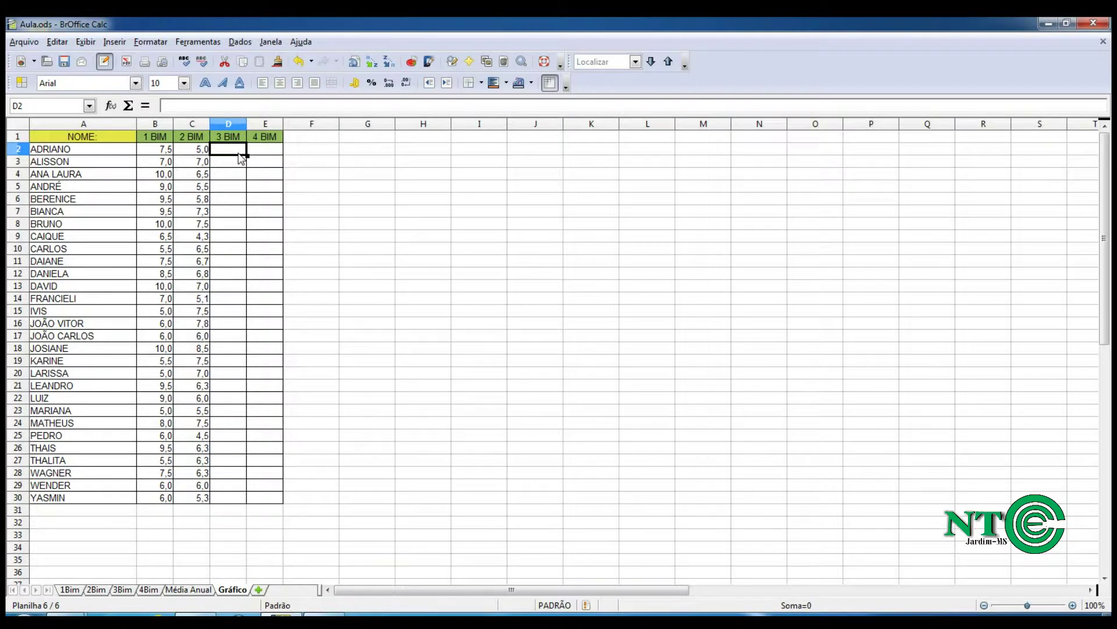
{"action": "type", "text": "="}
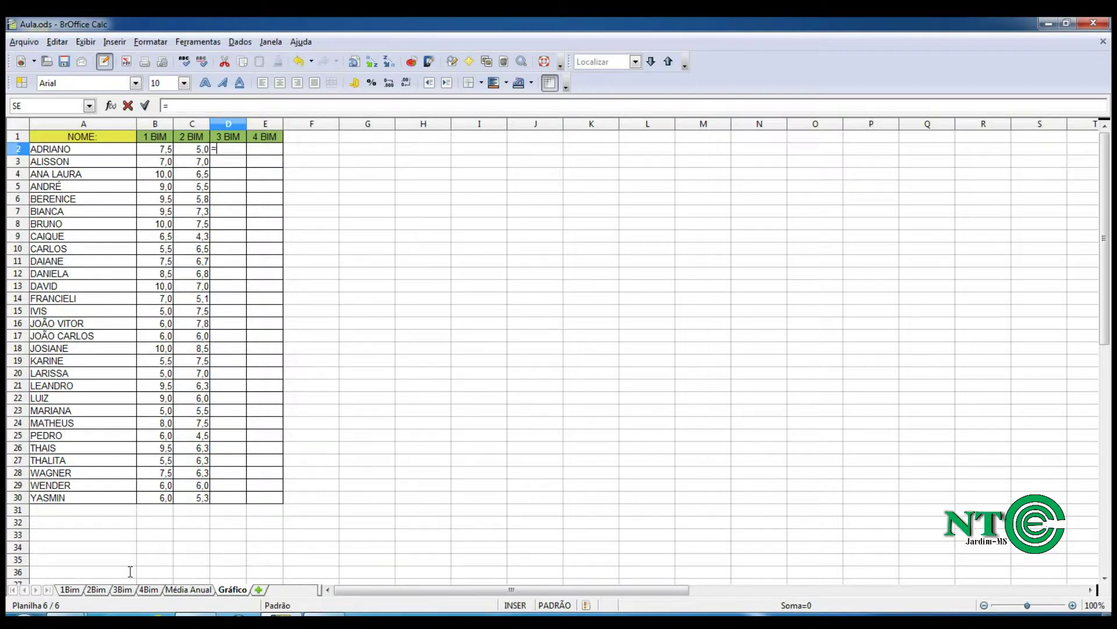
{"action": "left_click", "coordinate": [132, 590]}
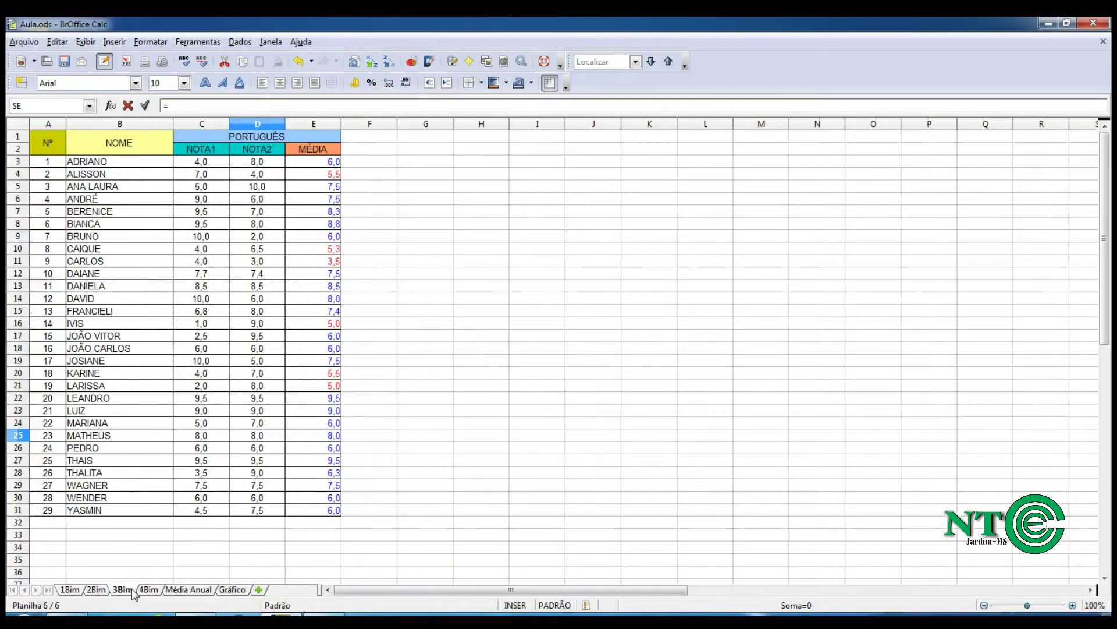
{"action": "left_click", "coordinate": [316, 162]}
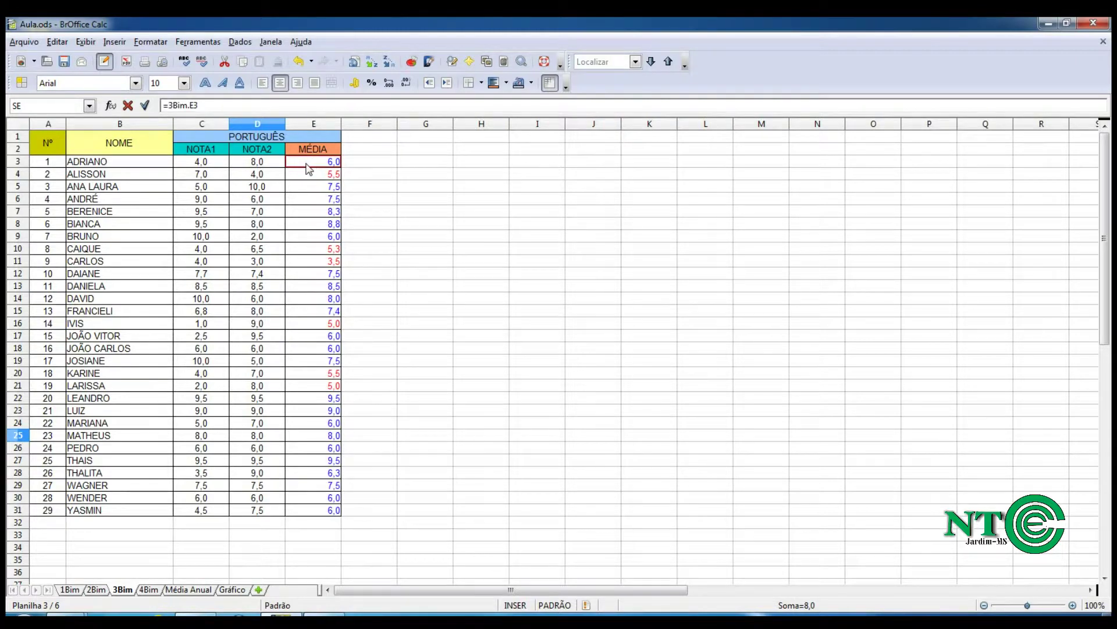
{"action": "key", "text": "Return"}
{"action": "left_click", "coordinate": [239, 151]}
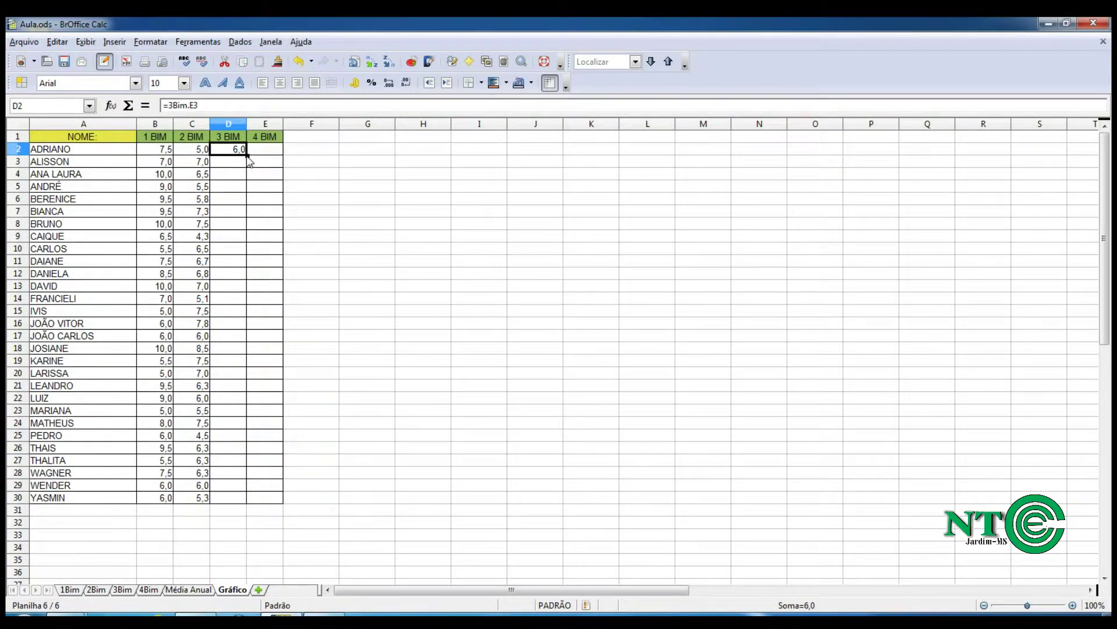
{"action": "left_click_drag", "start_coordinate": [246, 155], "coordinate": [249, 504]}
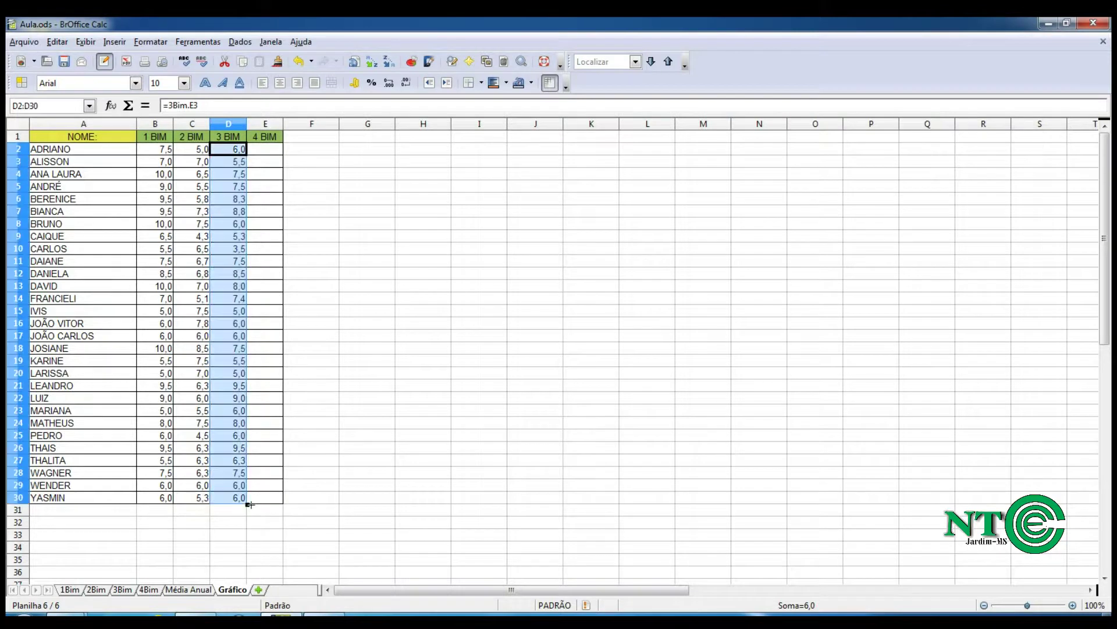
Step: Link cell E2 under 4 BIM to the fourth bimester's average with =4Bim.E3 and fill the formula down to E30
{"action": "left_click", "coordinate": [260, 153]}
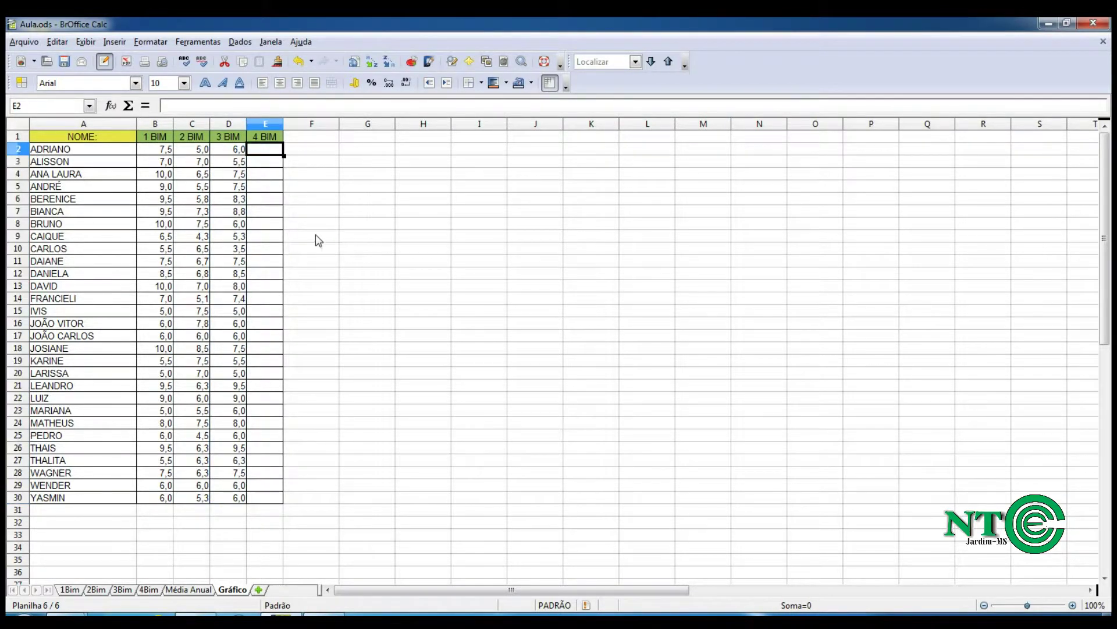
{"action": "type", "text": "="}
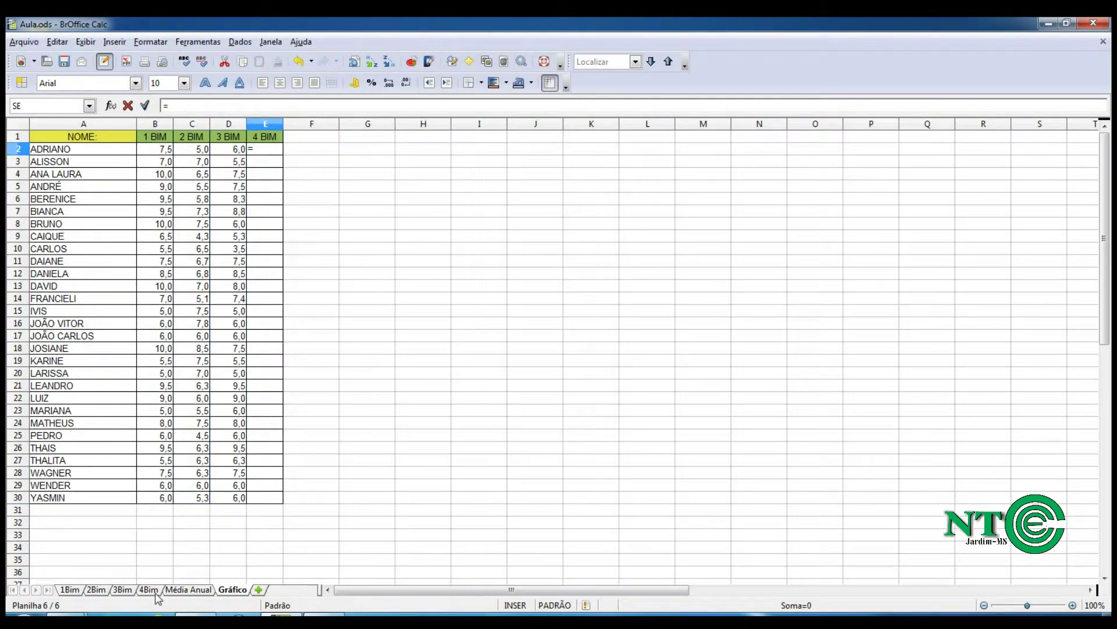
{"action": "left_click", "coordinate": [150, 590]}
{"action": "left_click", "coordinate": [318, 164]}
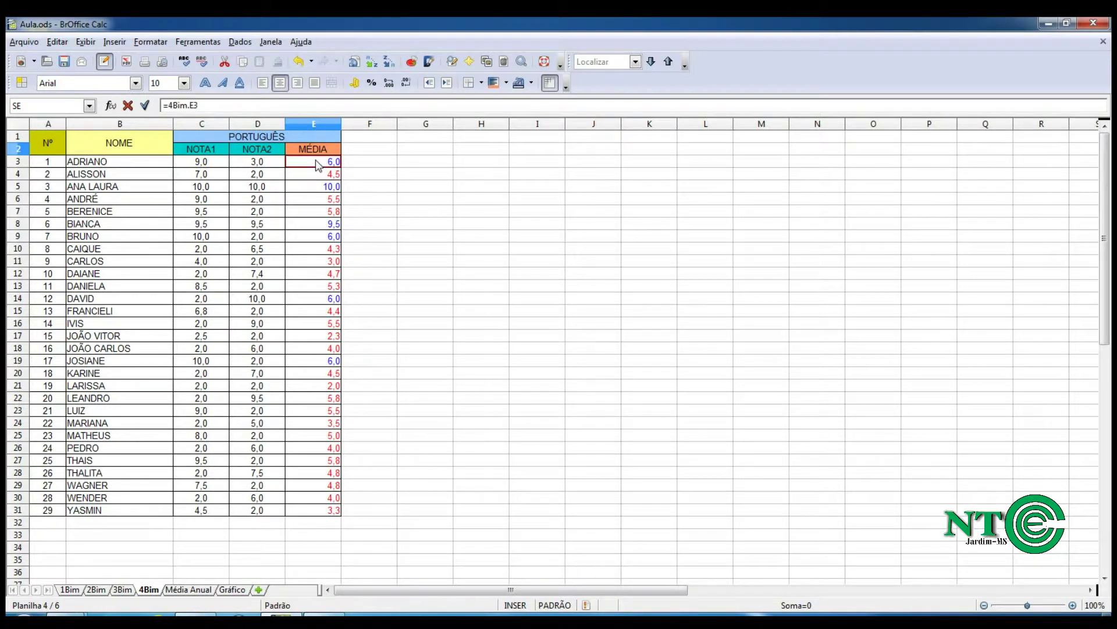
{"action": "key", "text": "Return"}
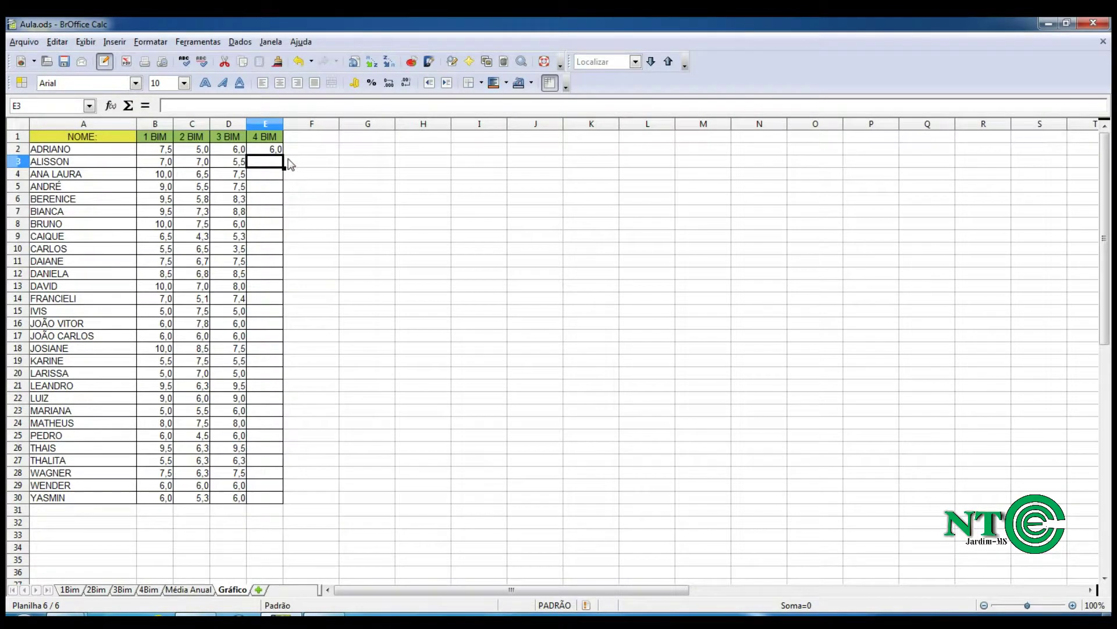
{"action": "left_click", "coordinate": [278, 152]}
{"action": "left_click_drag", "start_coordinate": [284, 155], "coordinate": [284, 504]}
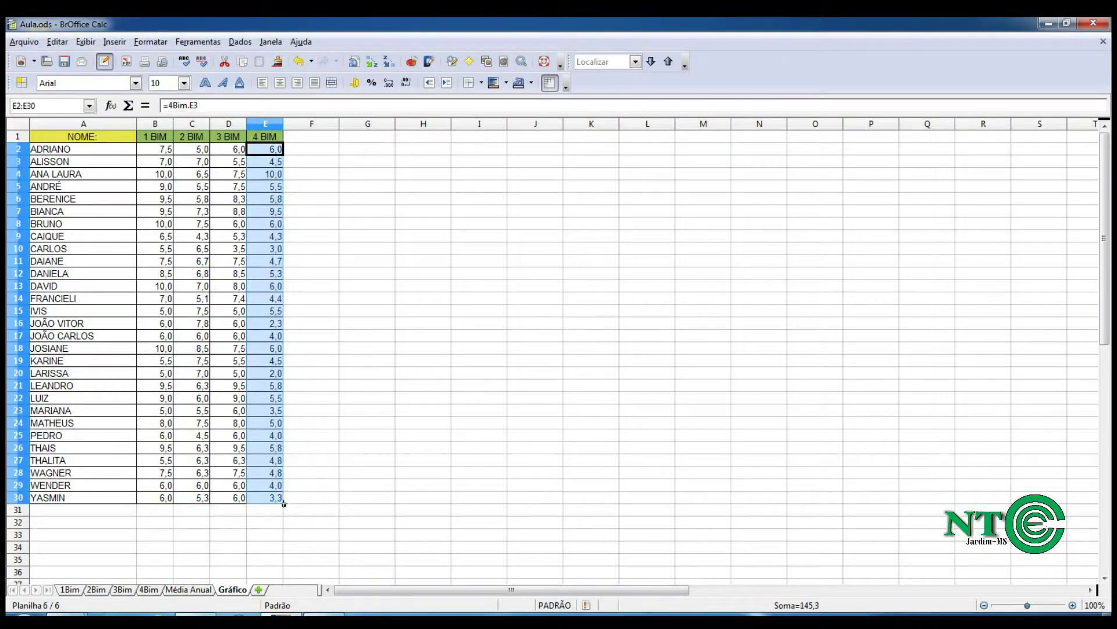
Step: Check the sheet references in the first student's four average cells, B2 to E2
{"action": "left_click", "coordinate": [264, 152]}
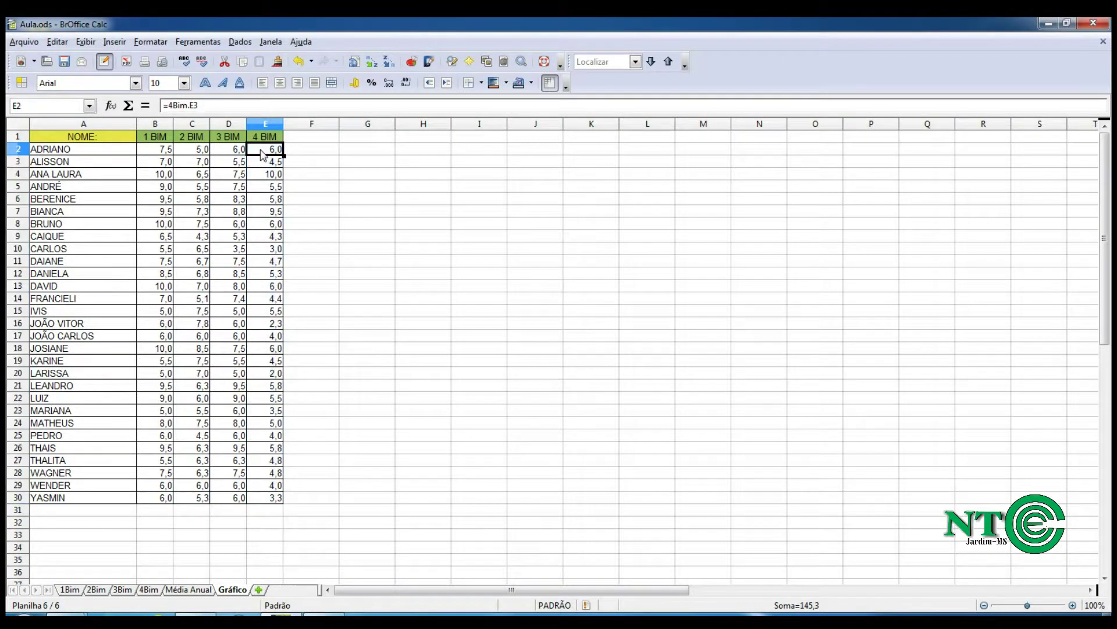
{"action": "left_click", "coordinate": [166, 151]}
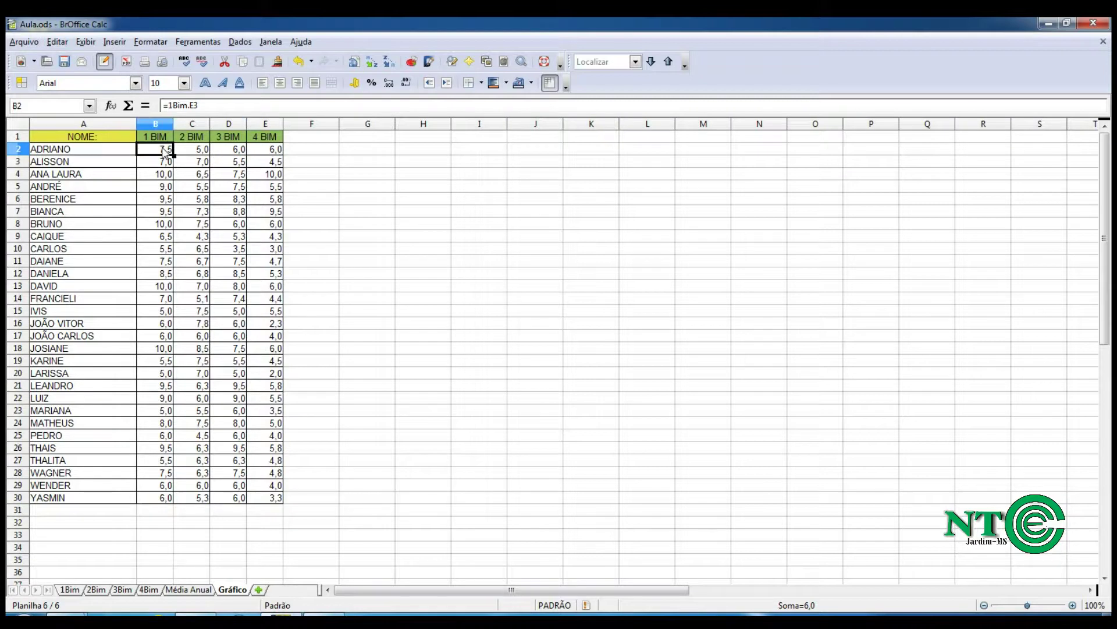
{"action": "left_click", "coordinate": [189, 153]}
{"action": "left_click", "coordinate": [238, 154]}
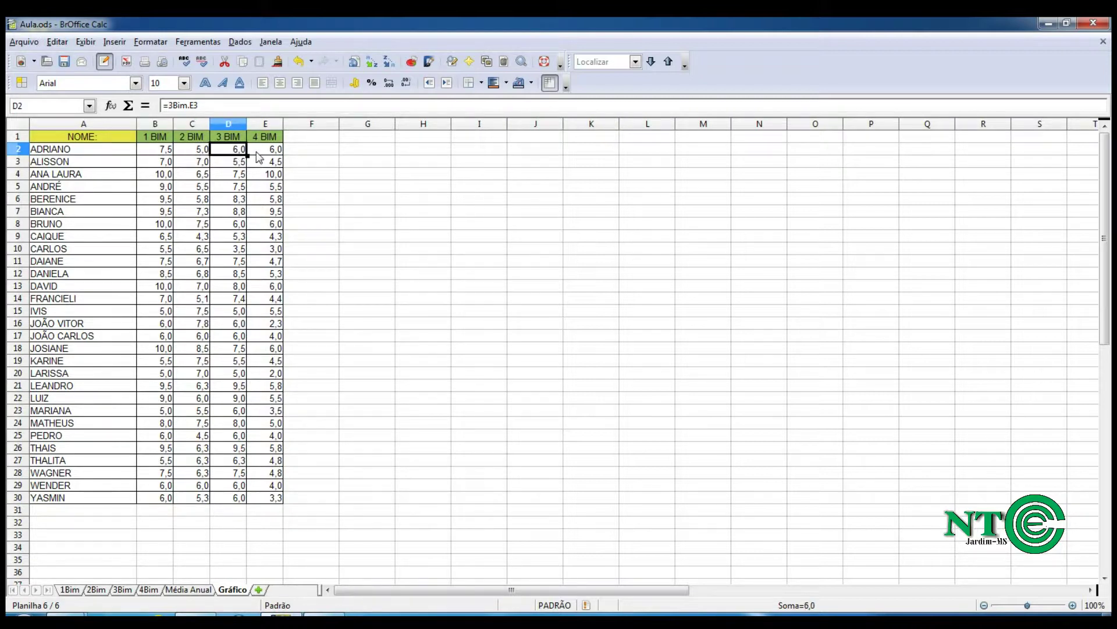
{"action": "left_click", "coordinate": [264, 153]}
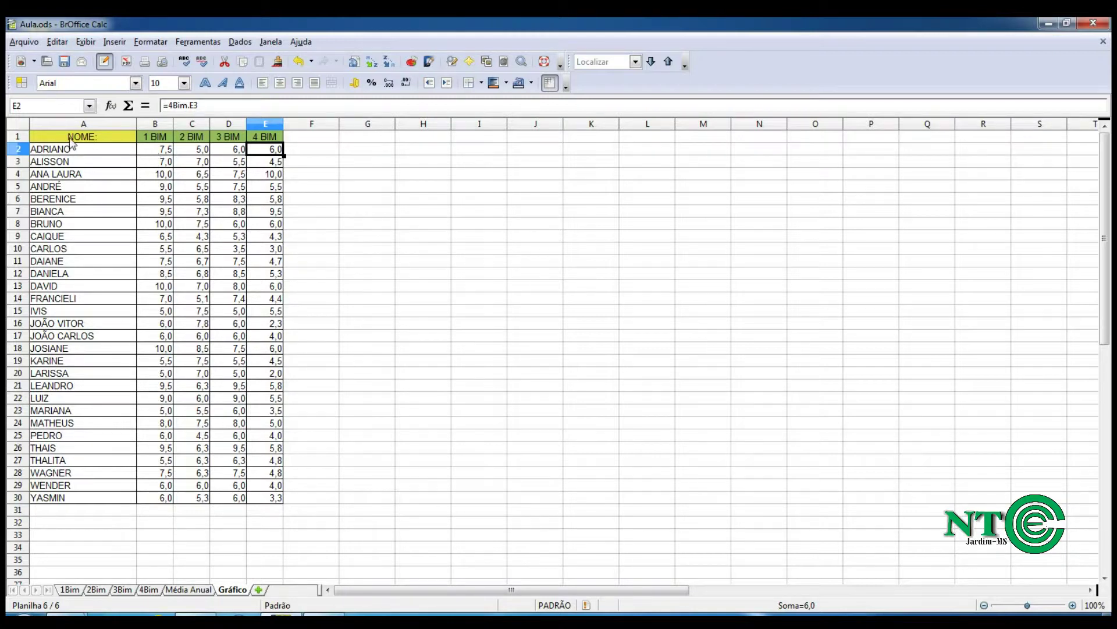
Step: Insert a normal Coluna chart of the first student's averages from A1:E2 and move it down to about row 4 beside the table
{"action": "left_click_drag", "start_coordinate": [69, 141], "coordinate": [269, 155]}
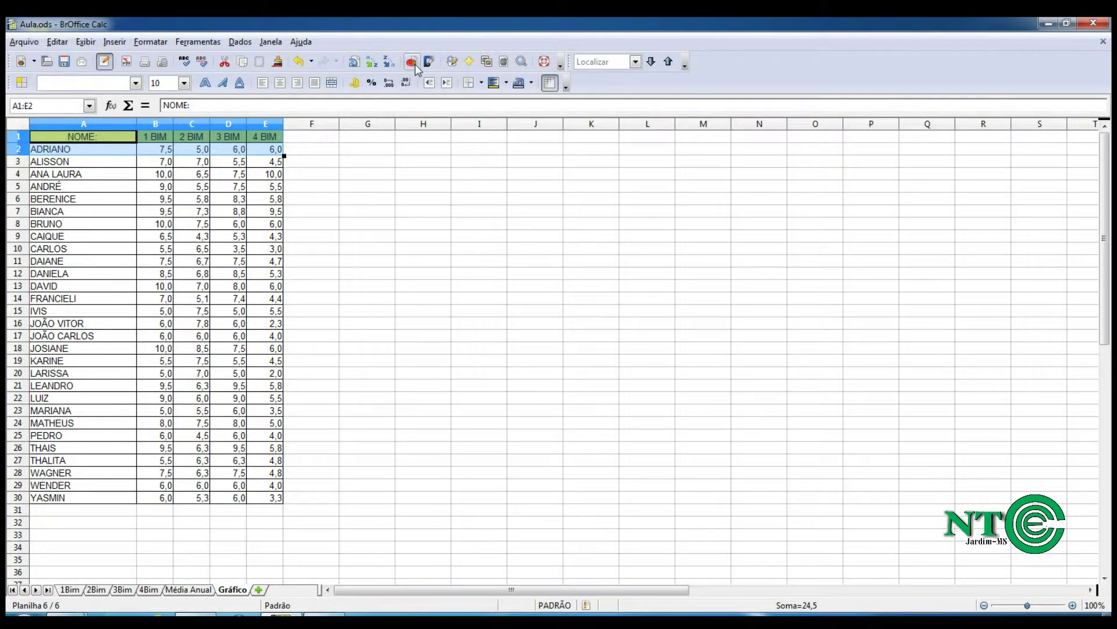
{"action": "left_click", "coordinate": [115, 43]}
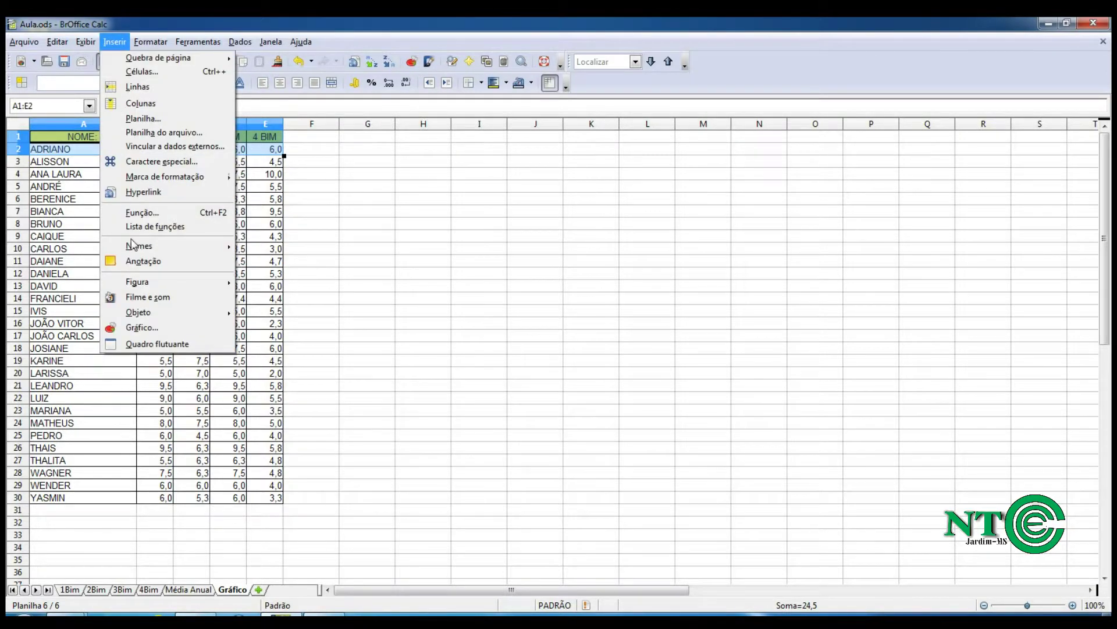
{"action": "left_click", "coordinate": [143, 329]}
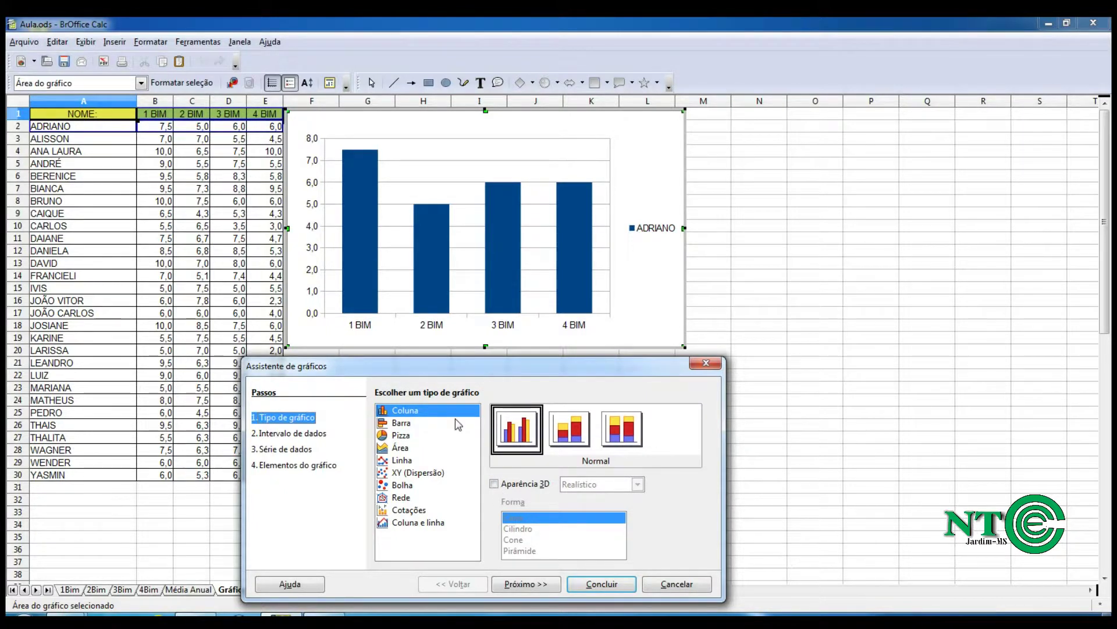
{"action": "left_click", "coordinate": [415, 422]}
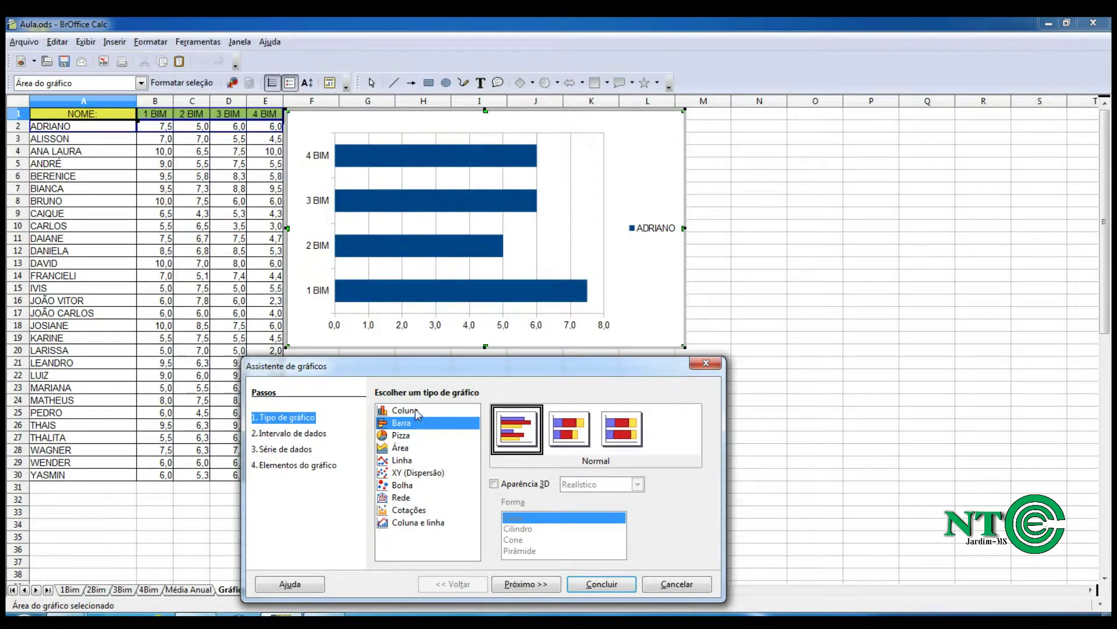
{"action": "left_click", "coordinate": [416, 411]}
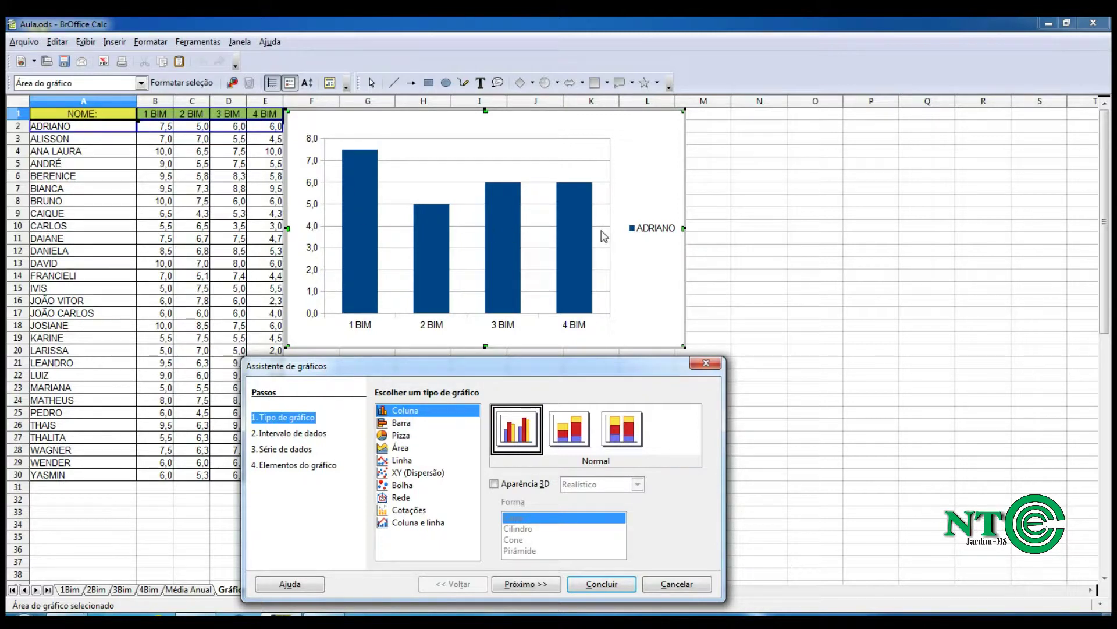
{"action": "left_click", "coordinate": [619, 585]}
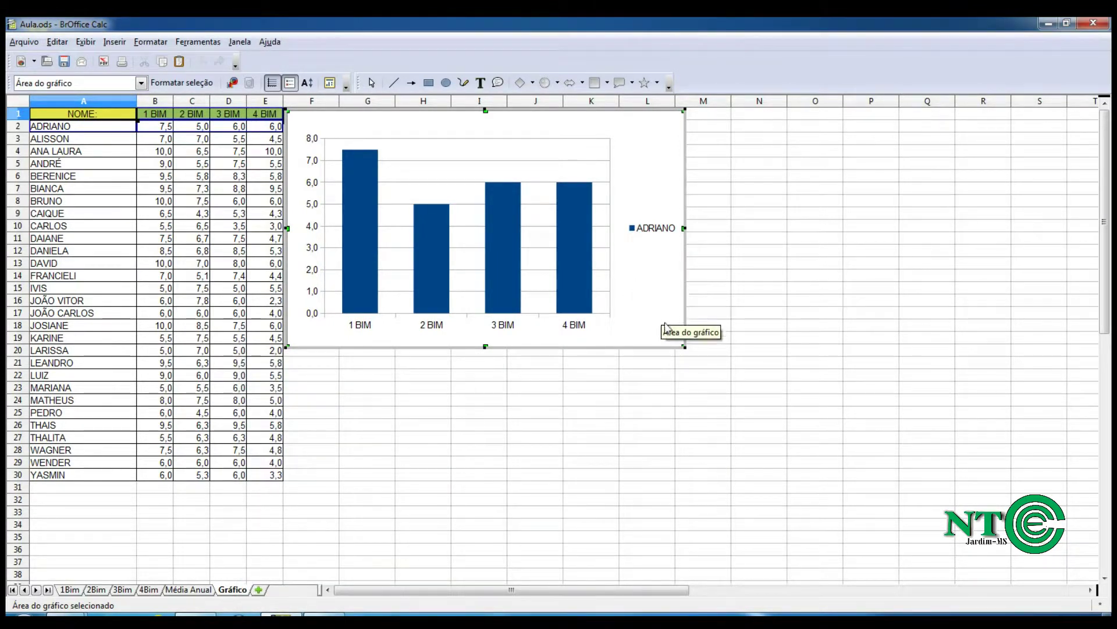
{"action": "left_click", "coordinate": [657, 402]}
{"action": "left_click_drag", "start_coordinate": [657, 367], "coordinate": [671, 398]}
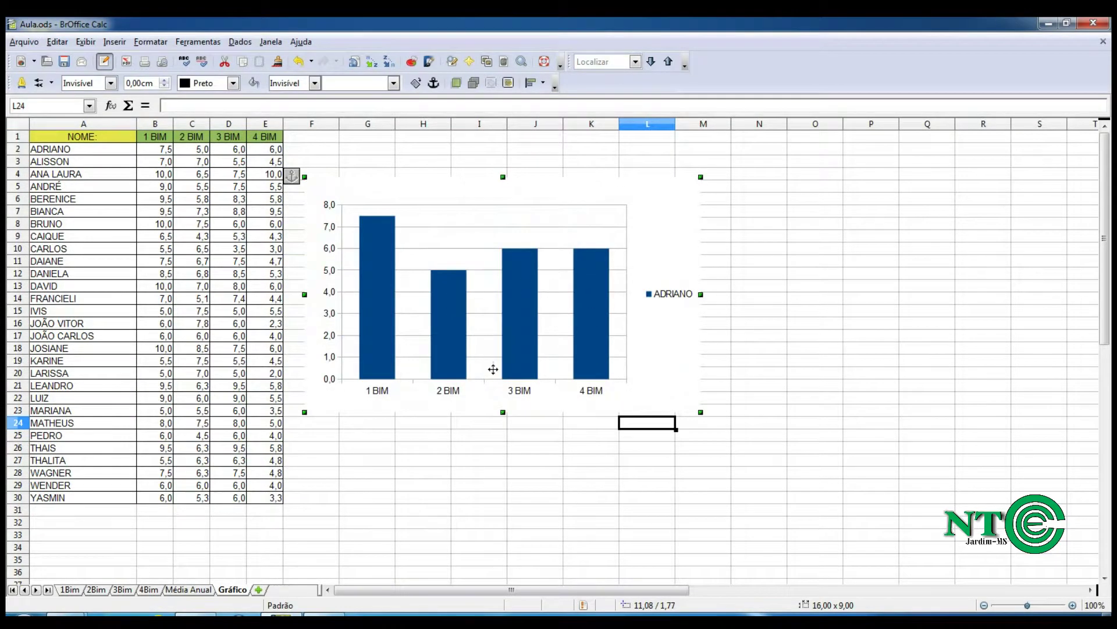
Step: Open the chart for editing and view the chart type options available for its data series
{"action": "double_click", "coordinate": [592, 321]}
{"action": "left_click", "coordinate": [587, 303]}
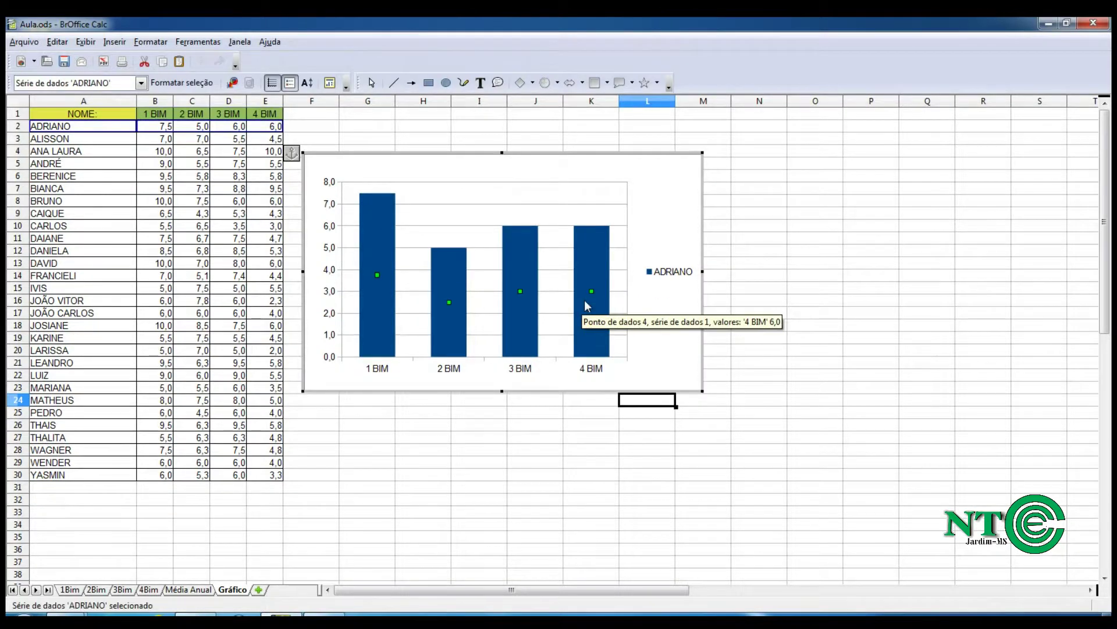
{"action": "right_click", "coordinate": [586, 302]}
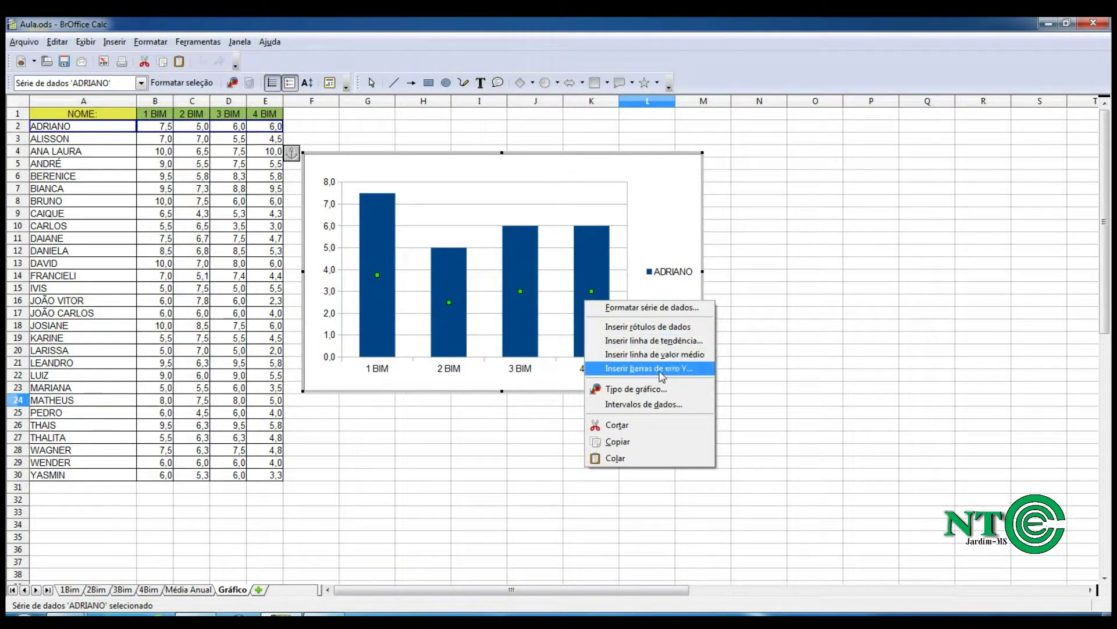
{"action": "left_click", "coordinate": [662, 391]}
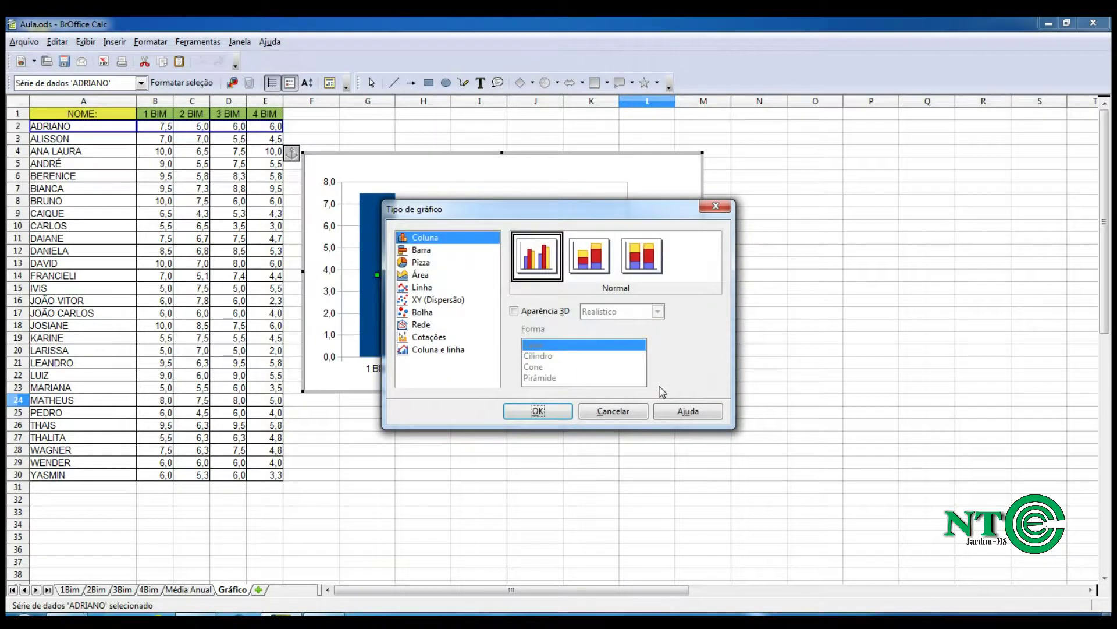
{"action": "left_click", "coordinate": [630, 411]}
Step: Fill the first student's data series with the colour Gráfico 2 and remove the chart's legend
{"action": "right_click", "coordinate": [595, 300]}
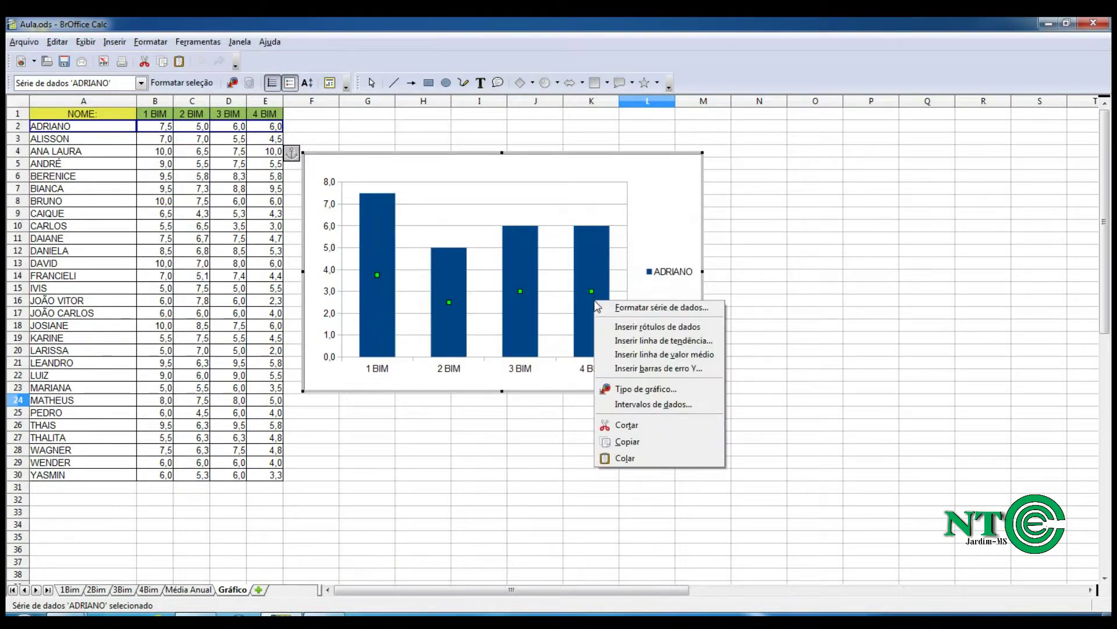
{"action": "left_click", "coordinate": [626, 308]}
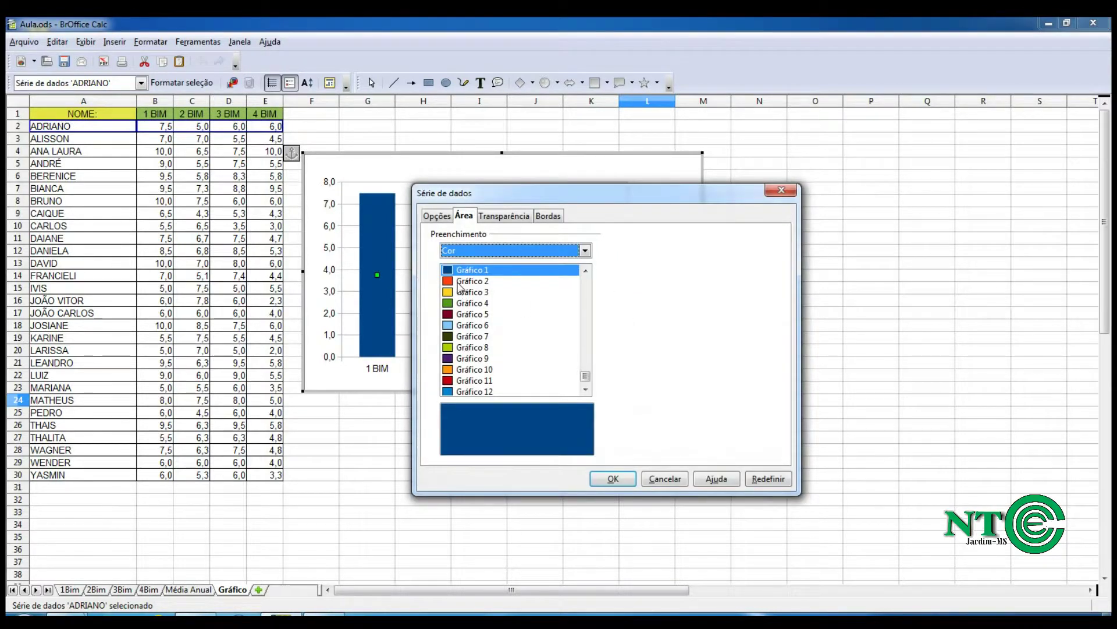
{"action": "left_click", "coordinate": [461, 281]}
{"action": "left_click", "coordinate": [607, 479]}
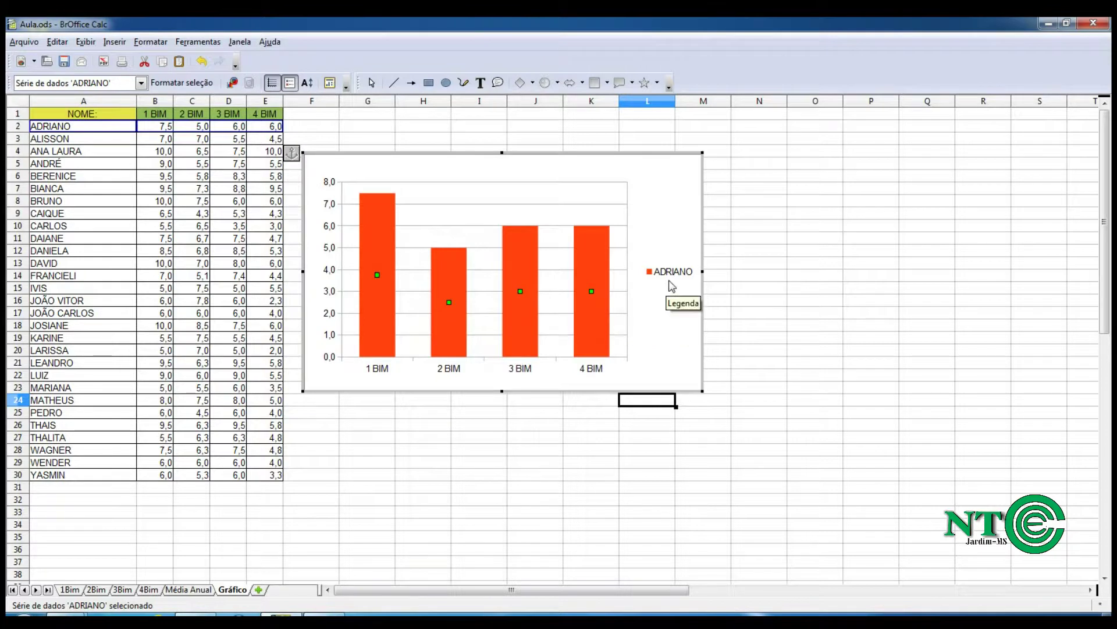
{"action": "right_click", "coordinate": [669, 299]}
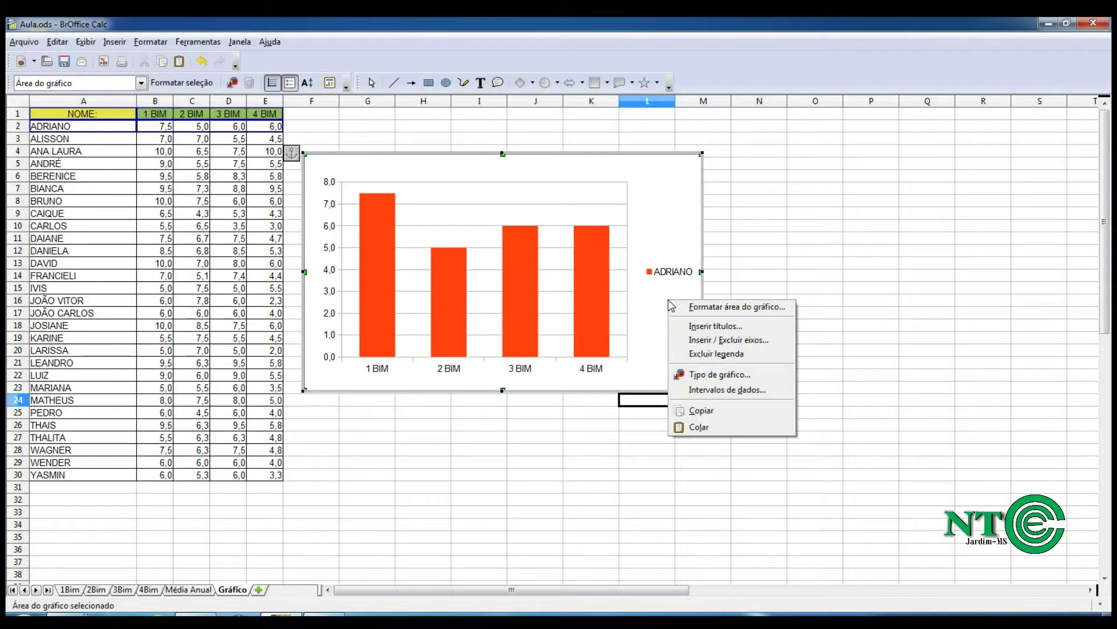
{"action": "left_click", "coordinate": [708, 353]}
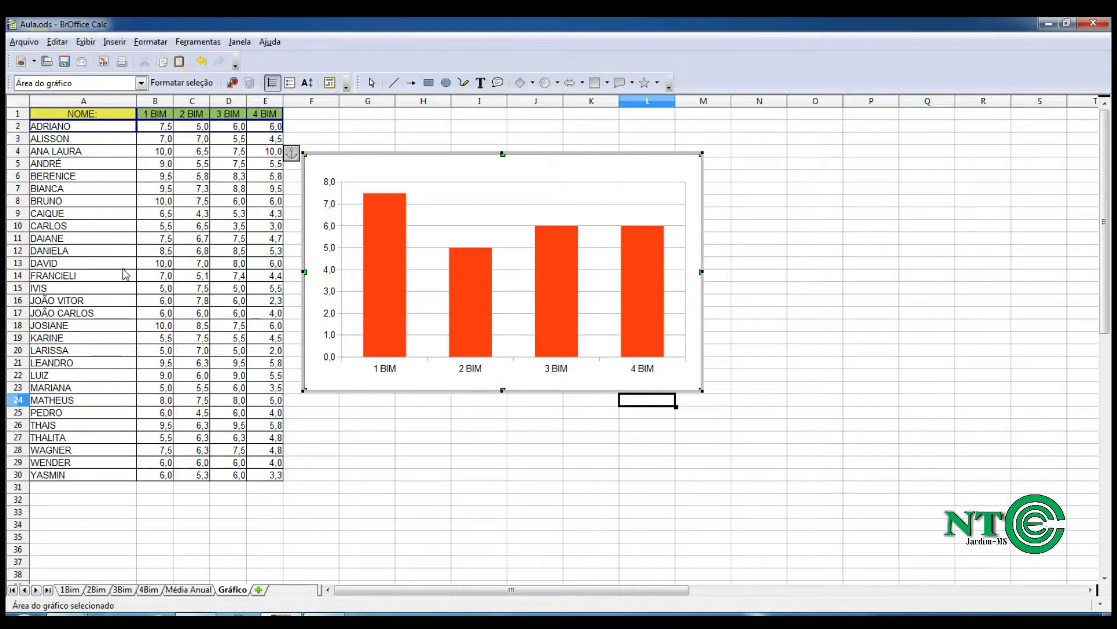
Step: Delete the first student's column chart from the Gráfico sheet
{"action": "left_click", "coordinate": [490, 404]}
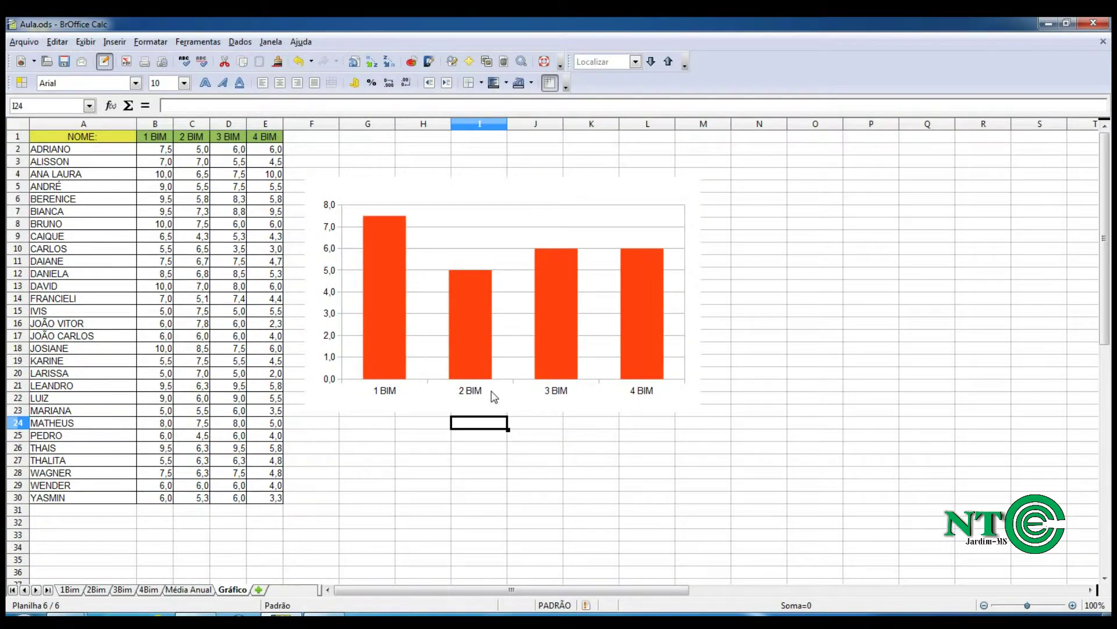
{"action": "left_click", "coordinate": [511, 199]}
{"action": "key", "text": "Delete"}
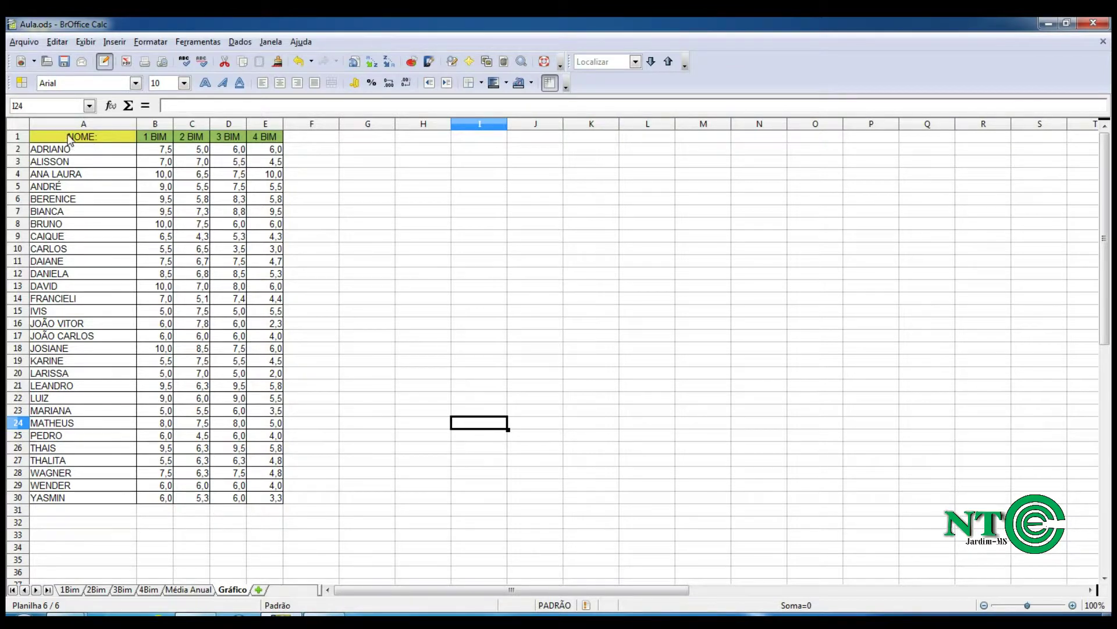
Step: Insert a normal Coluna chart of all students' averages from A1:E30 and enlarge it to about 30.5 by 17.5 cm
{"action": "left_click_drag", "start_coordinate": [74, 140], "coordinate": [281, 498]}
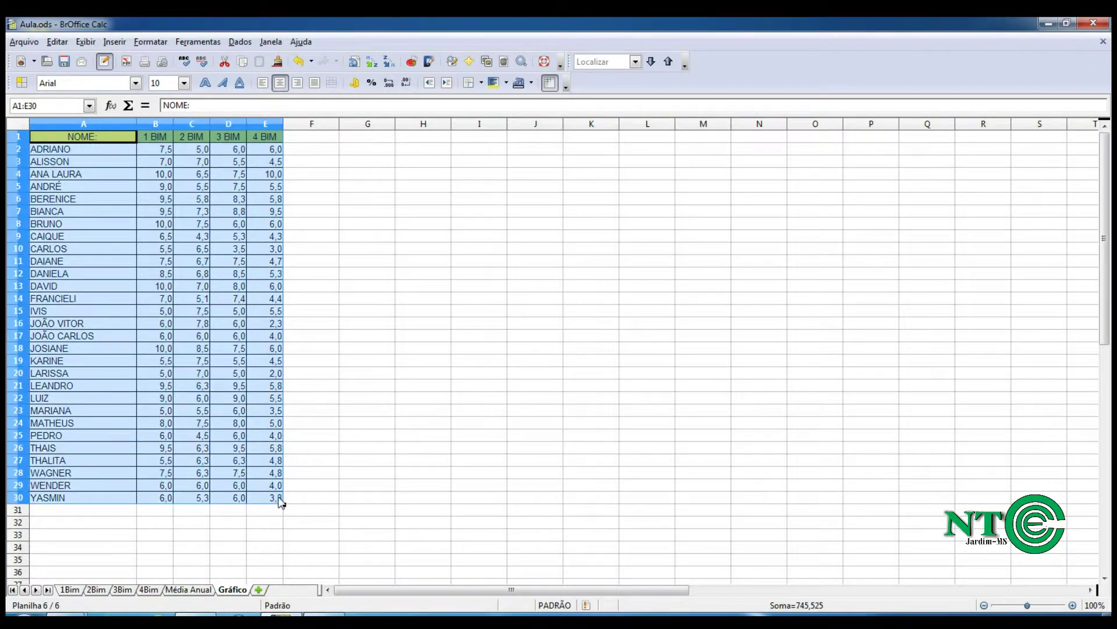
{"action": "left_click", "coordinate": [411, 62]}
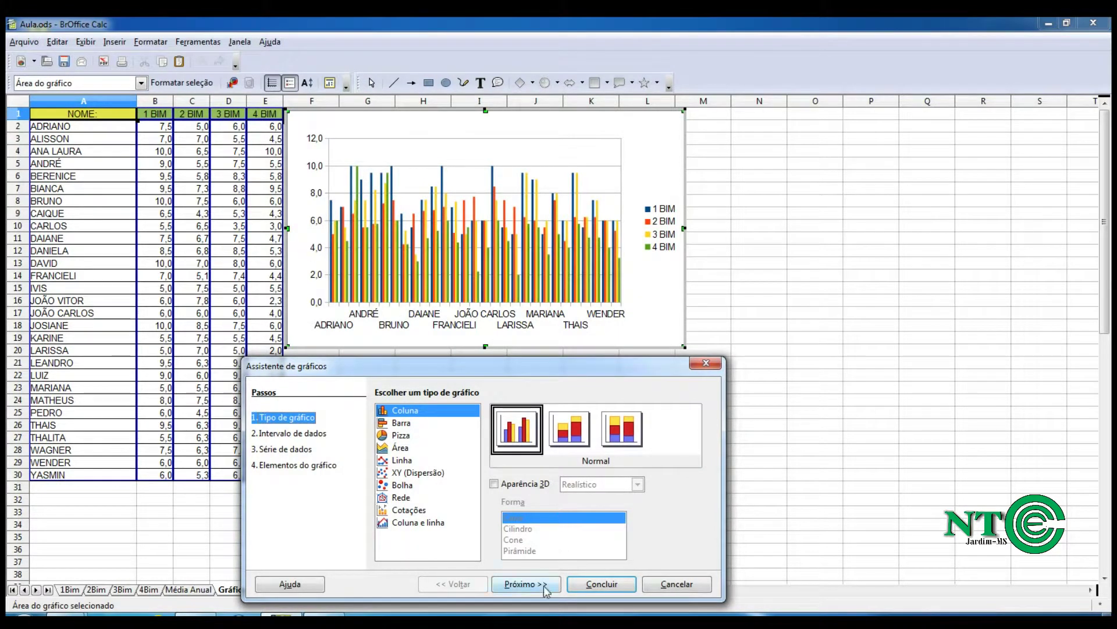
{"action": "left_click", "coordinate": [588, 585]}
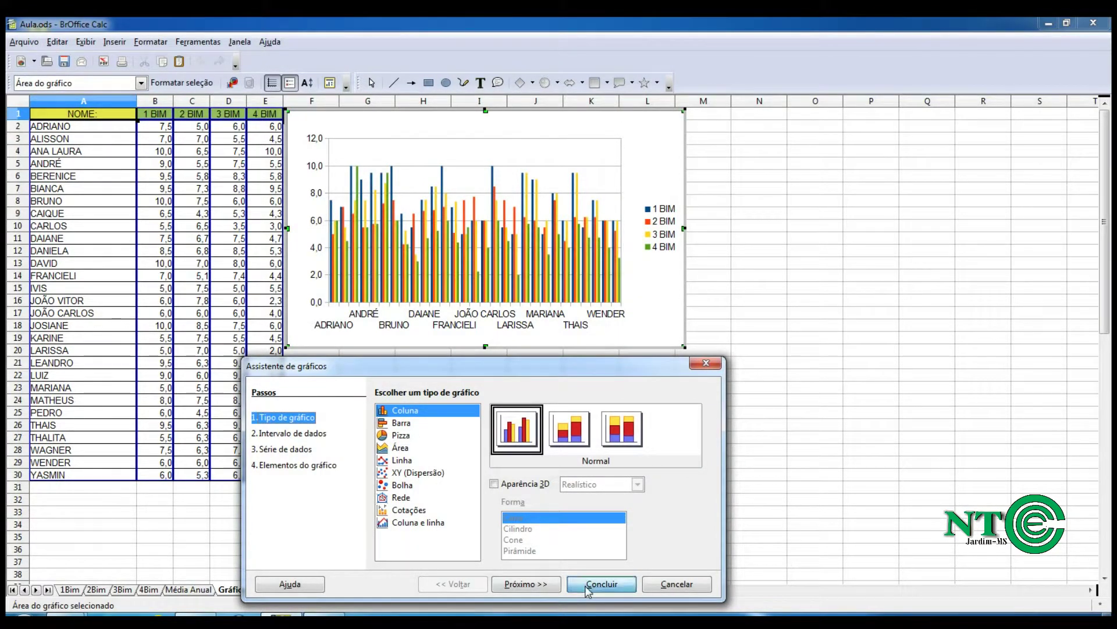
{"action": "left_click_drag", "start_coordinate": [685, 348], "coordinate": [999, 570]}
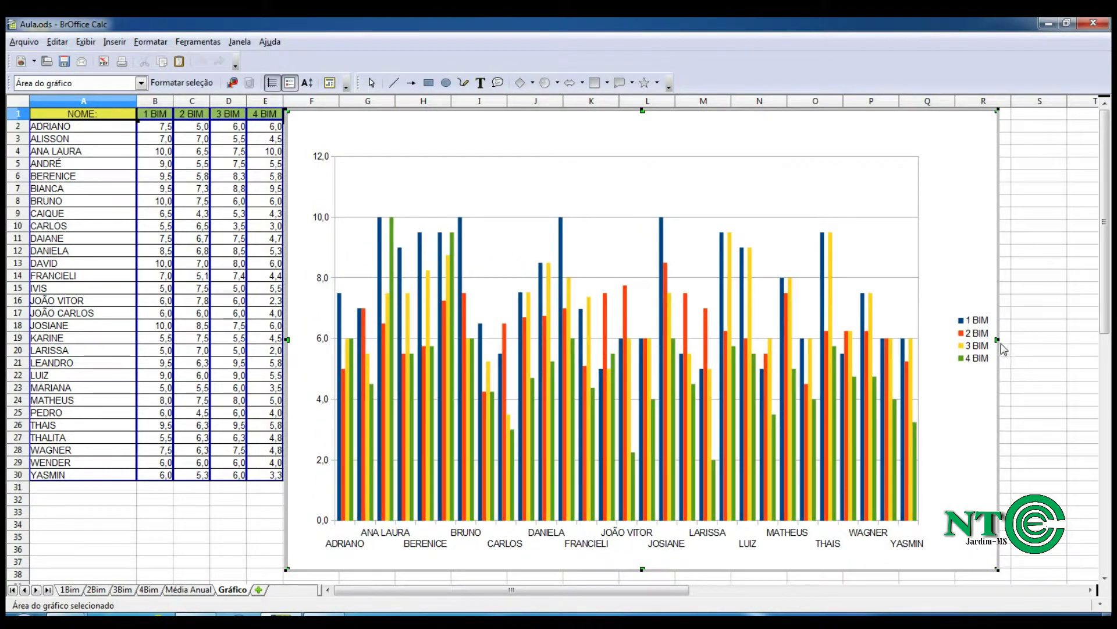
{"action": "left_click_drag", "start_coordinate": [999, 340], "coordinate": [1044, 339]}
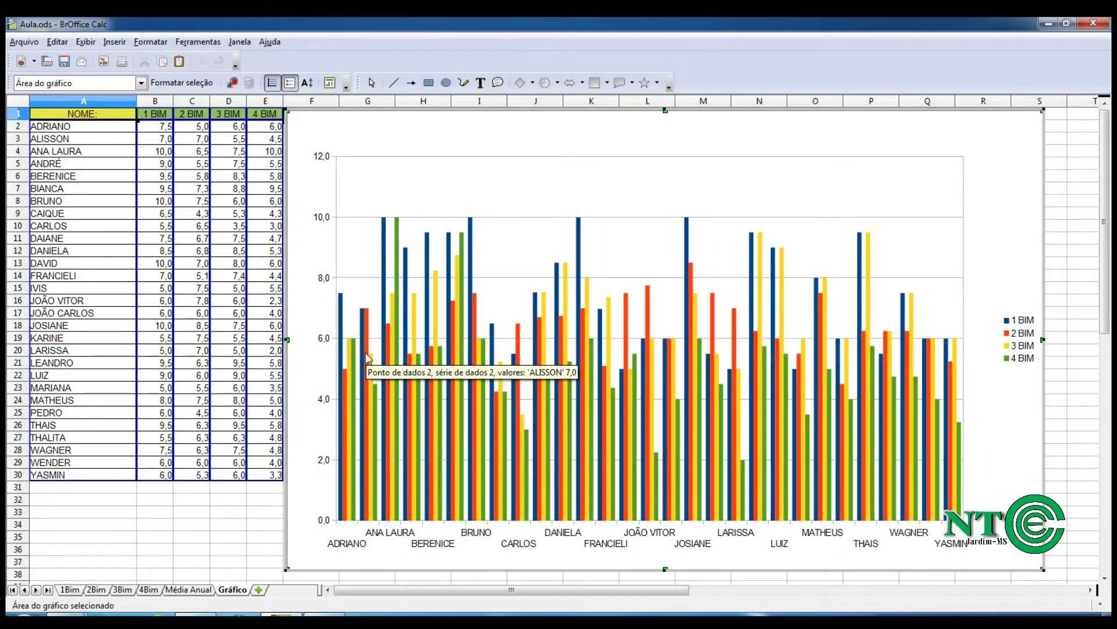
Step: Change the all-students chart to the normal Barra type
{"action": "left_click", "coordinate": [376, 495]}
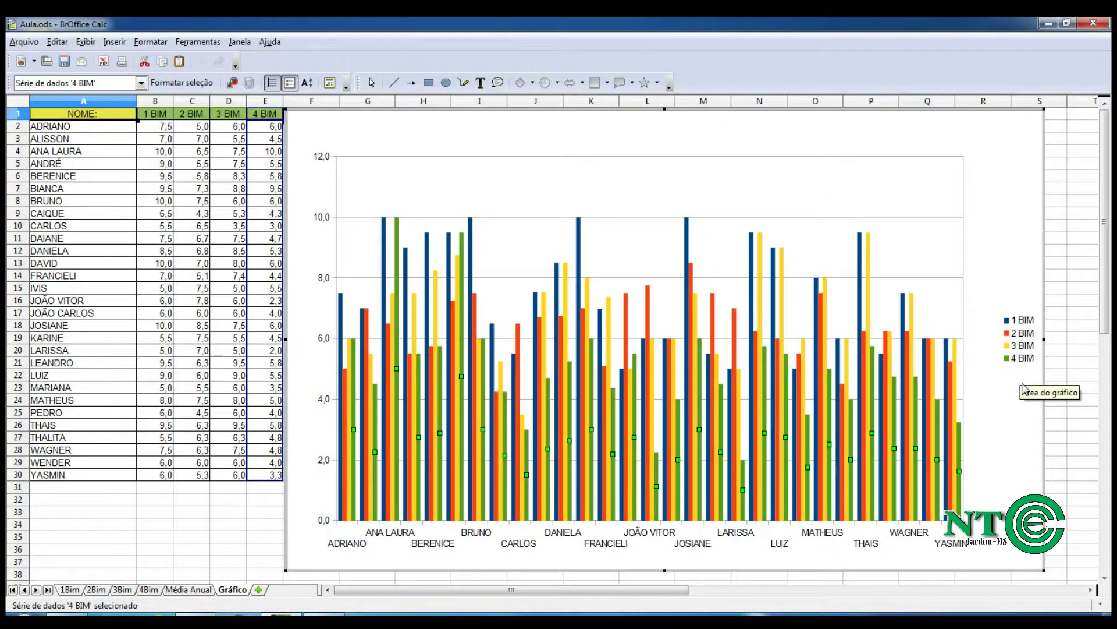
{"action": "right_click", "coordinate": [781, 134]}
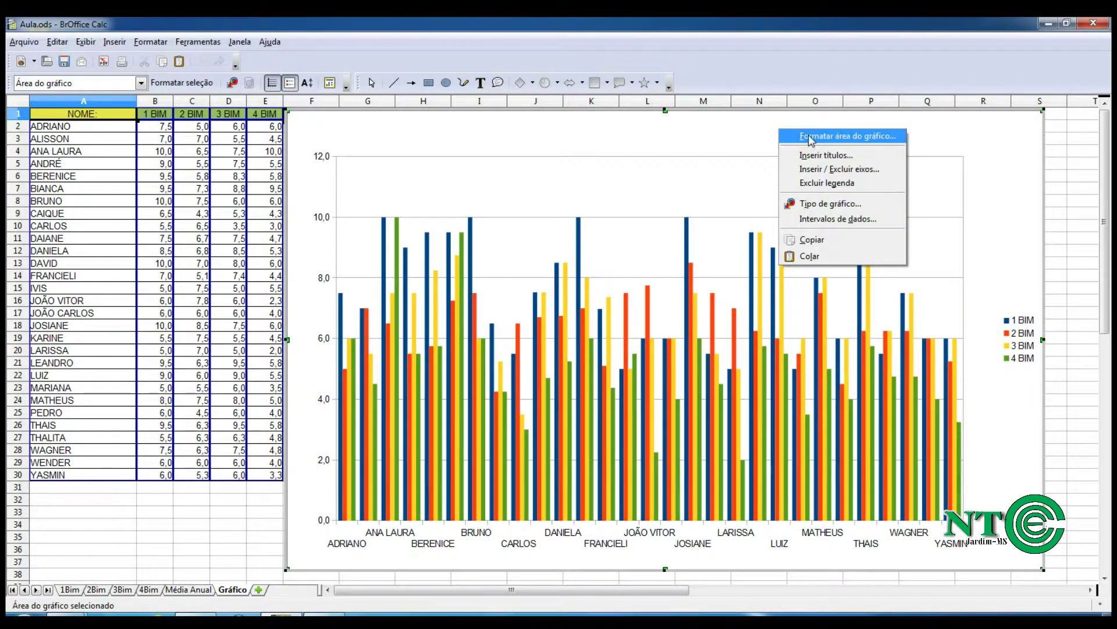
{"action": "left_click", "coordinate": [827, 204]}
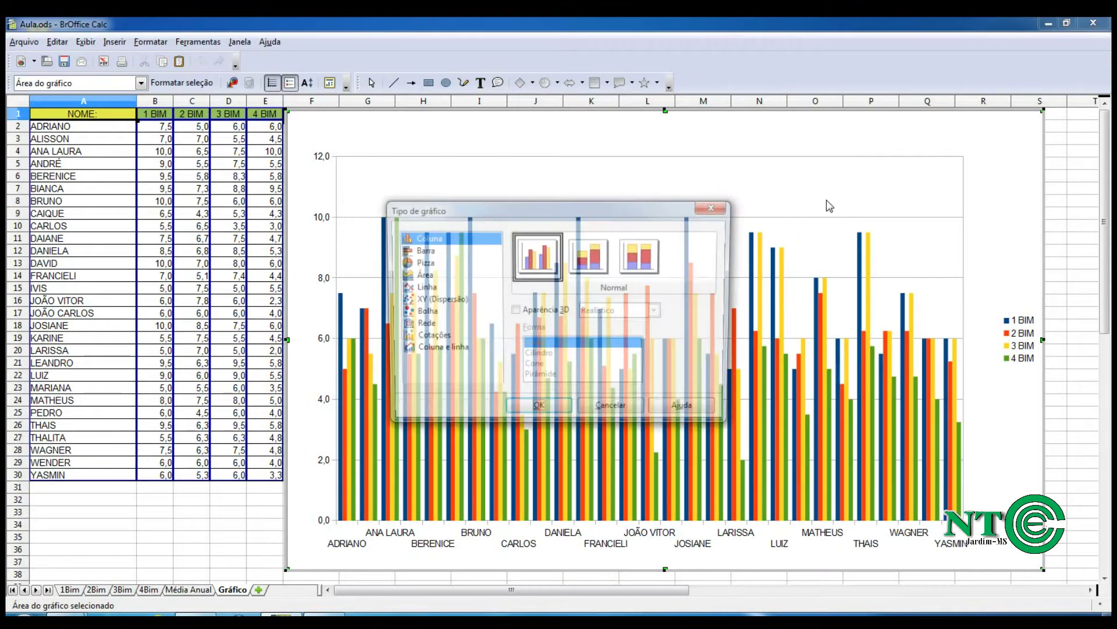
{"action": "left_click", "coordinate": [414, 251]}
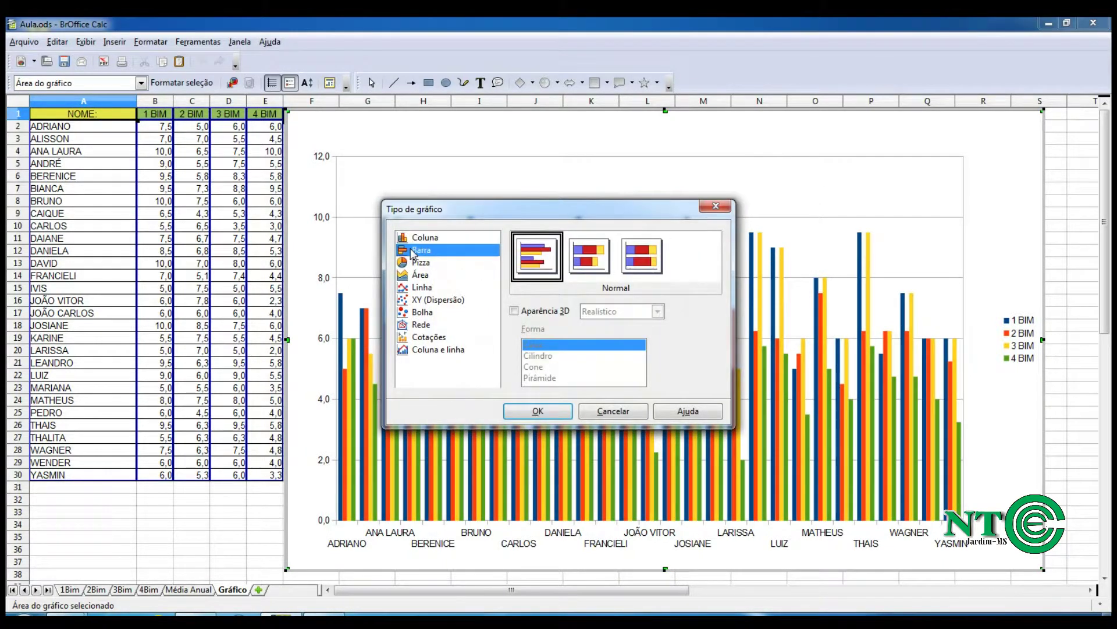
{"action": "left_click", "coordinate": [528, 414]}
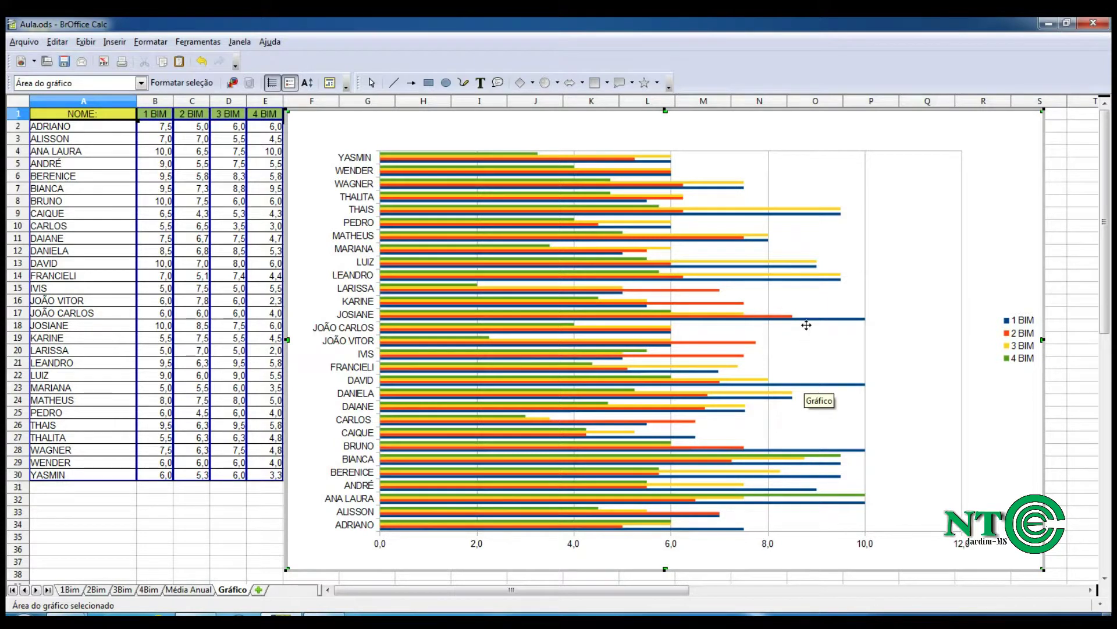
Step: Delete the all-students bar chart from the Gráfico sheet
{"action": "mouse_move", "coordinate": [809, 319]}
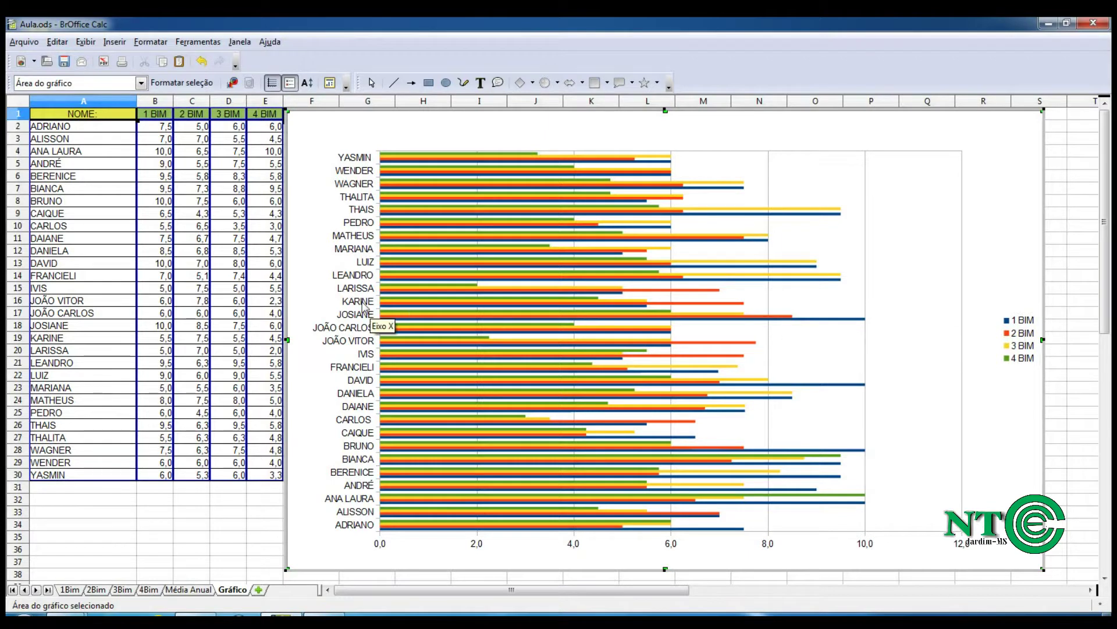
{"action": "mouse_move", "coordinate": [416, 318]}
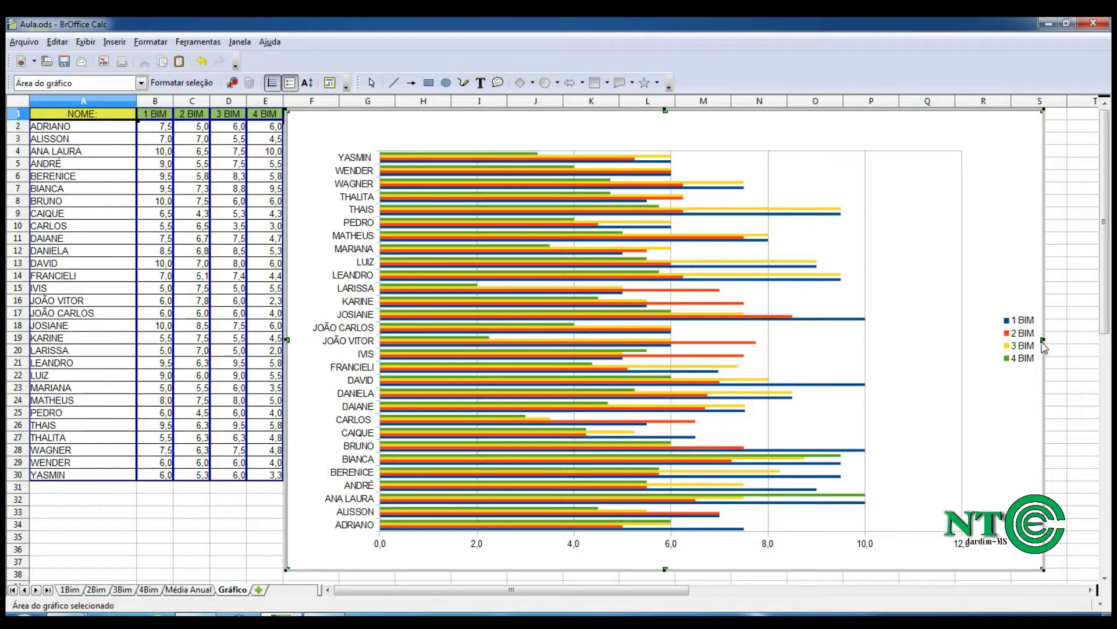
{"action": "mouse_move", "coordinate": [700, 356]}
{"action": "key", "text": "Escape"}
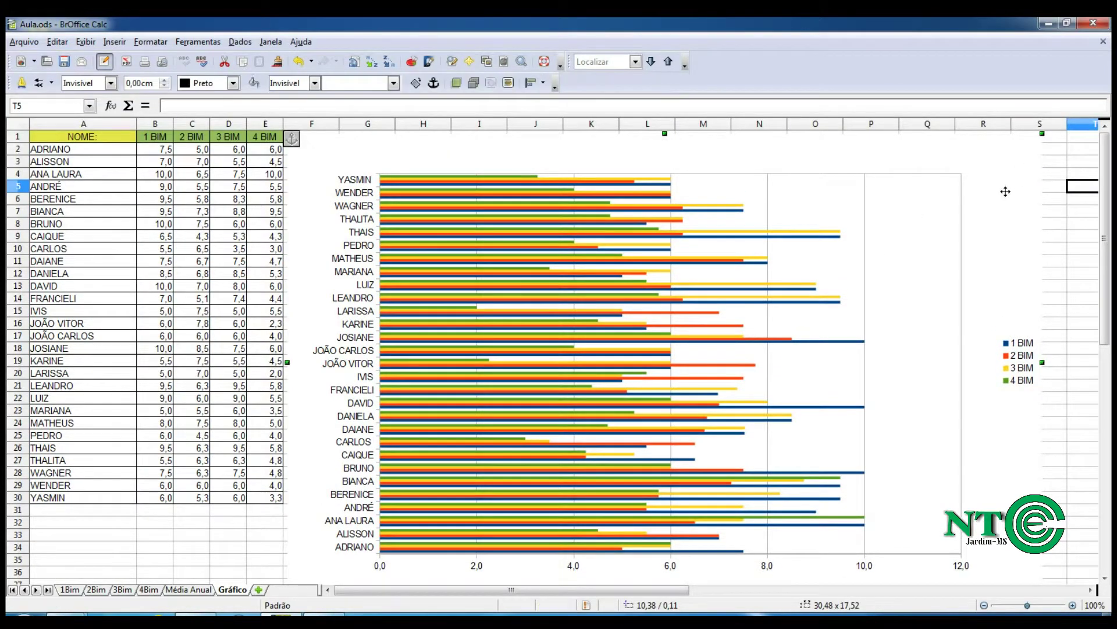
{"action": "key", "text": "Delete"}
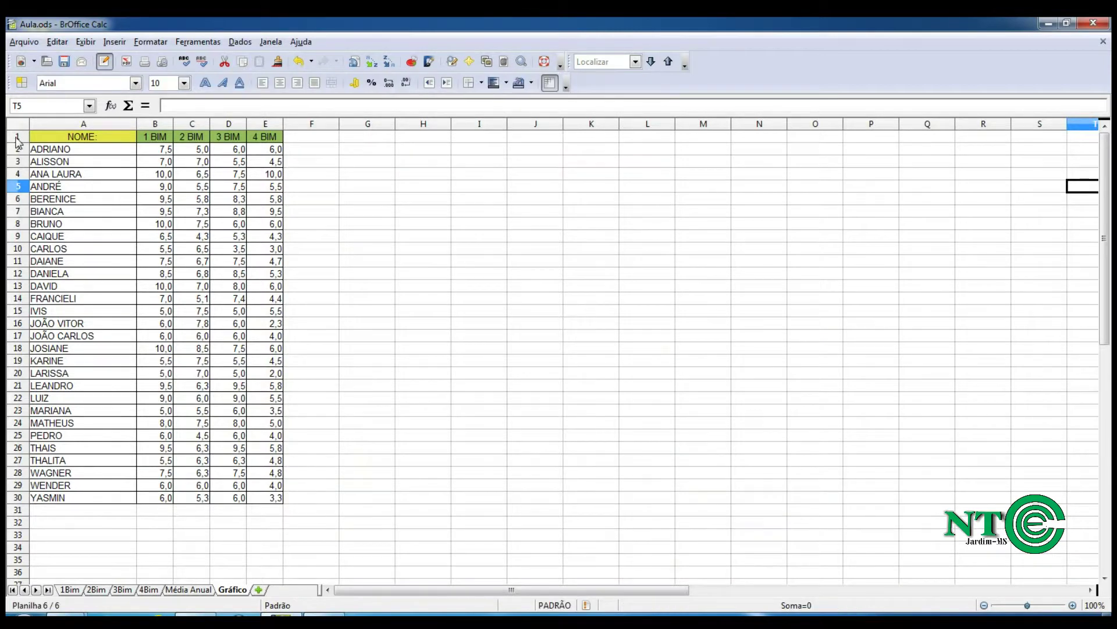
Step: Insert a normal Barra chart of all students' 1 BIM averages from A1:B30
{"action": "left_click_drag", "start_coordinate": [37, 139], "coordinate": [155, 502]}
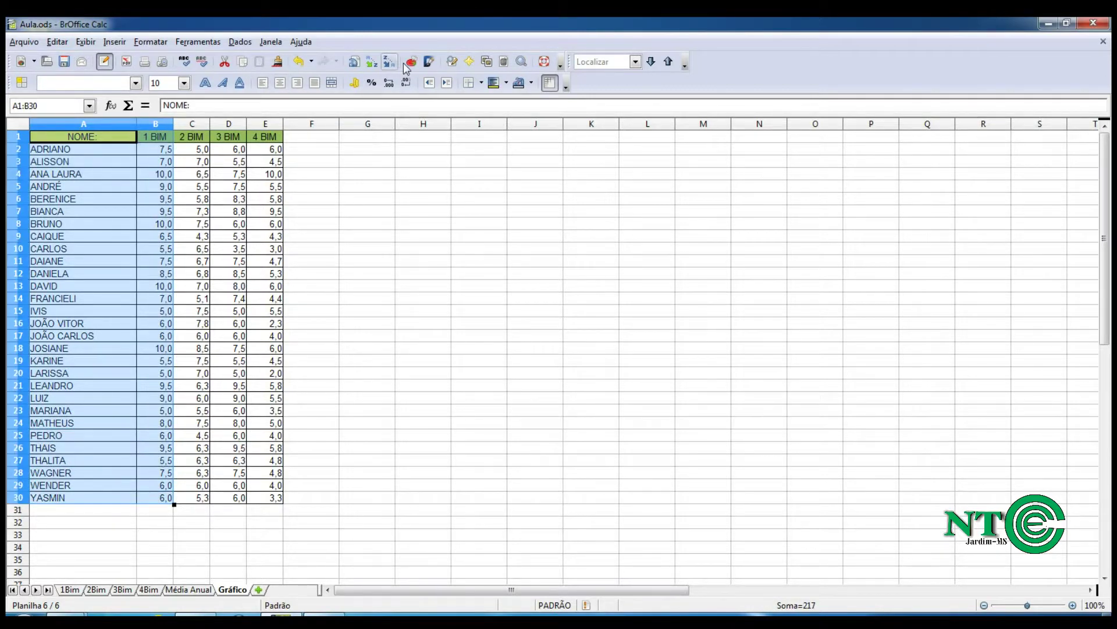
{"action": "left_click", "coordinate": [427, 60]}
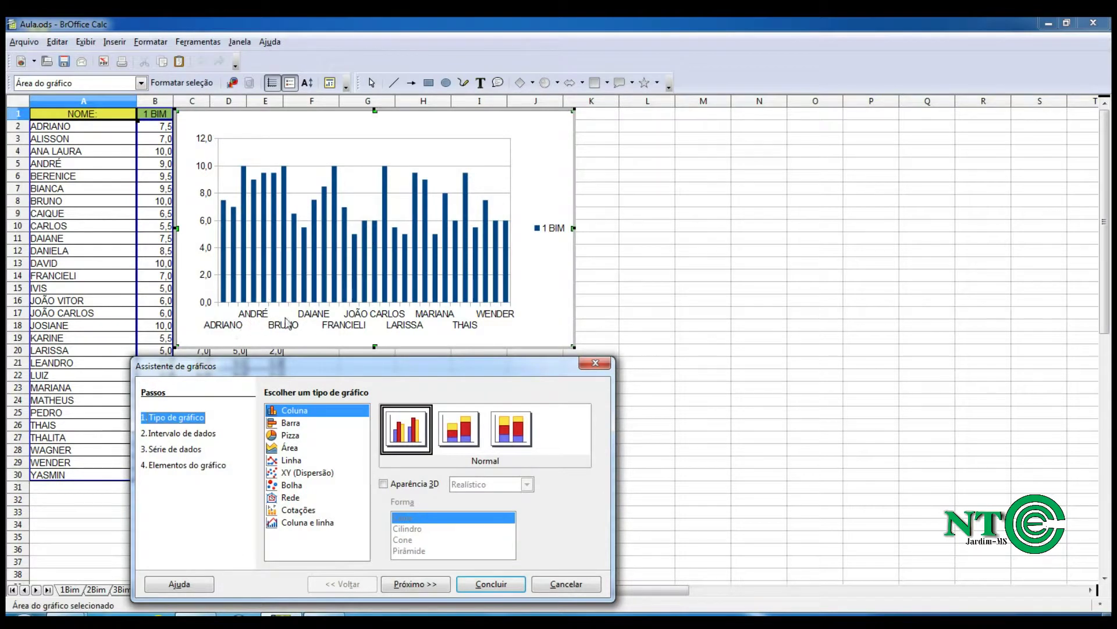
{"action": "left_click", "coordinate": [286, 425]}
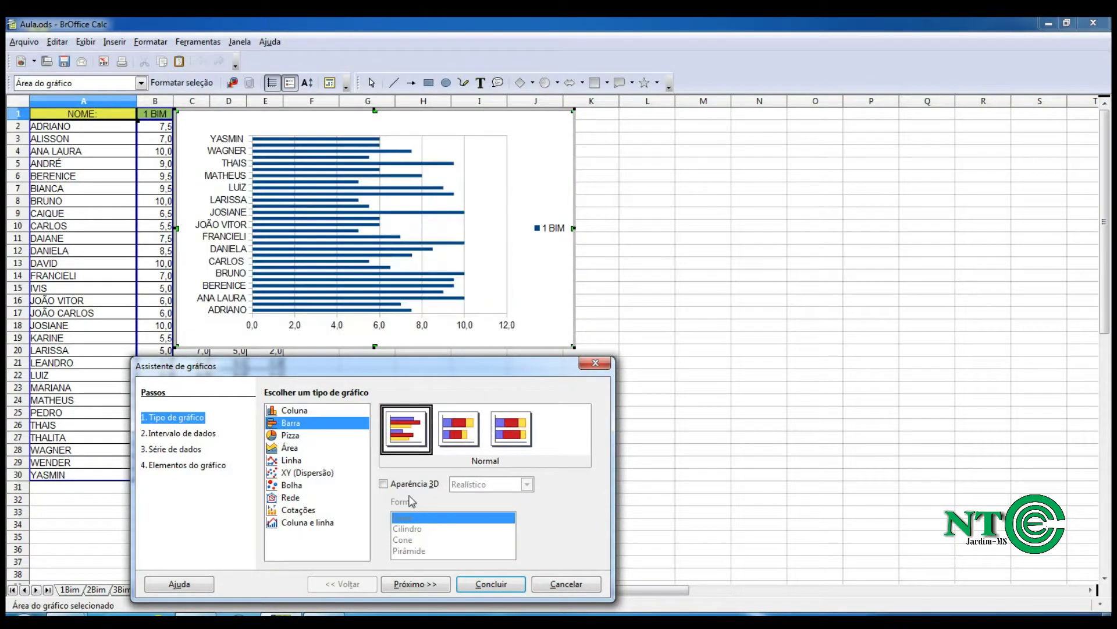
{"action": "left_click", "coordinate": [488, 584]}
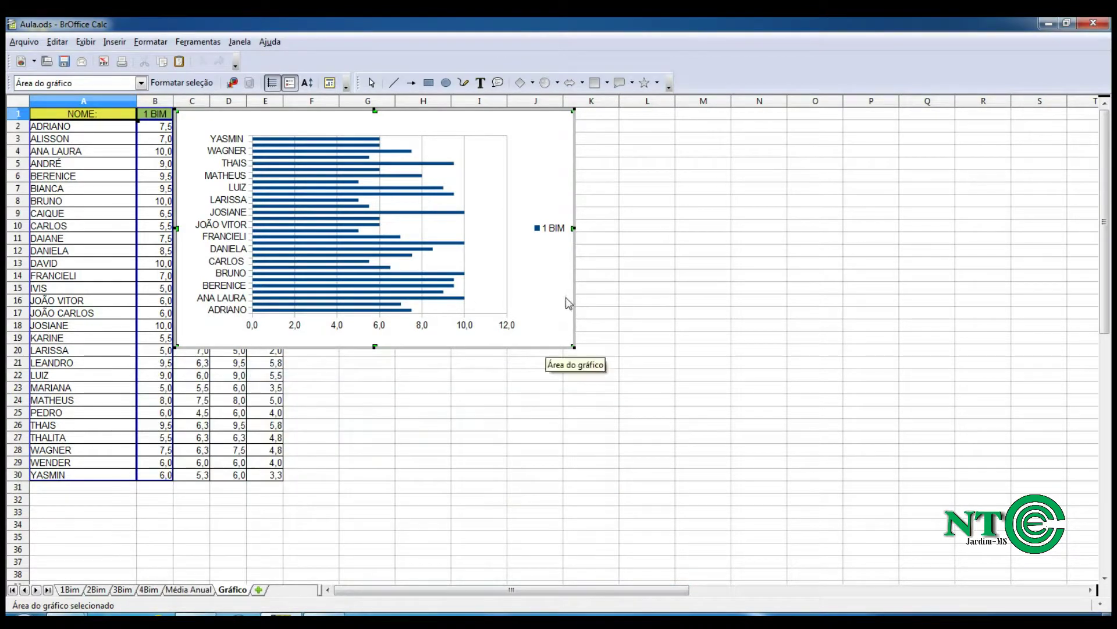
Step: Move the 1 BIM chart to the empty area beside the grades table and enlarge it to about 23.3 by 12.1 cm
{"action": "left_click", "coordinate": [635, 350]}
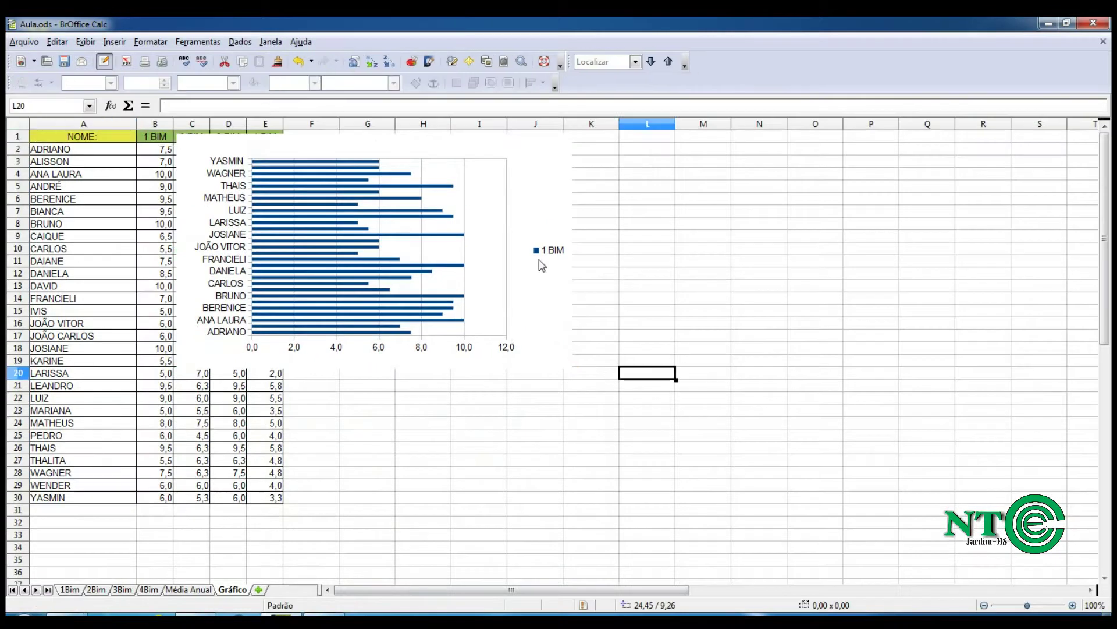
{"action": "left_click_drag", "start_coordinate": [542, 264], "coordinate": [667, 350]}
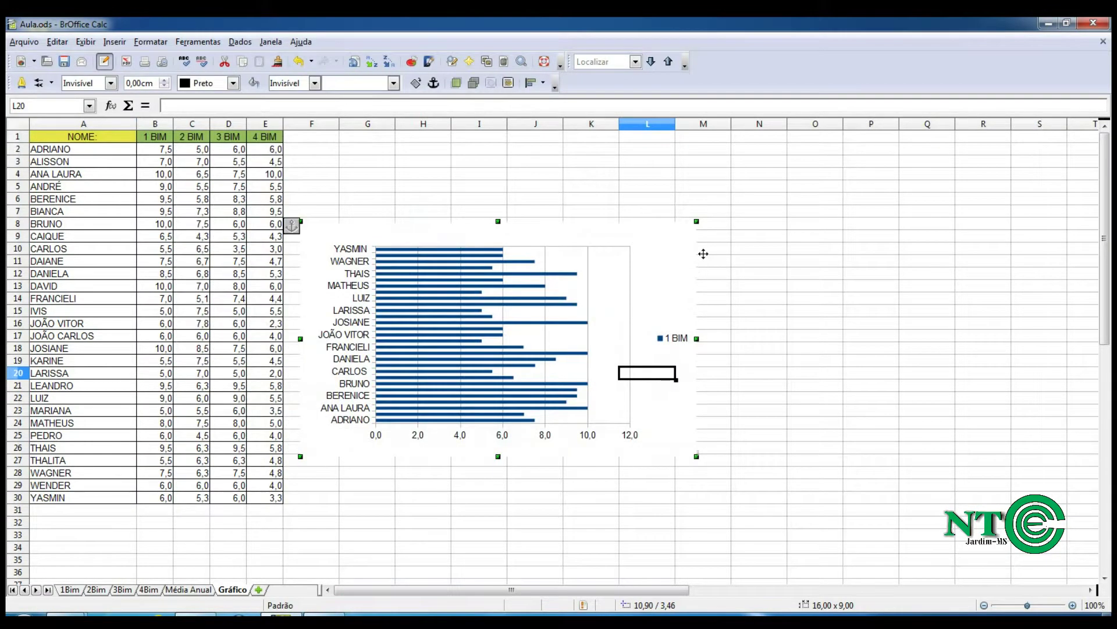
{"action": "left_click_drag", "start_coordinate": [697, 223], "coordinate": [876, 138]}
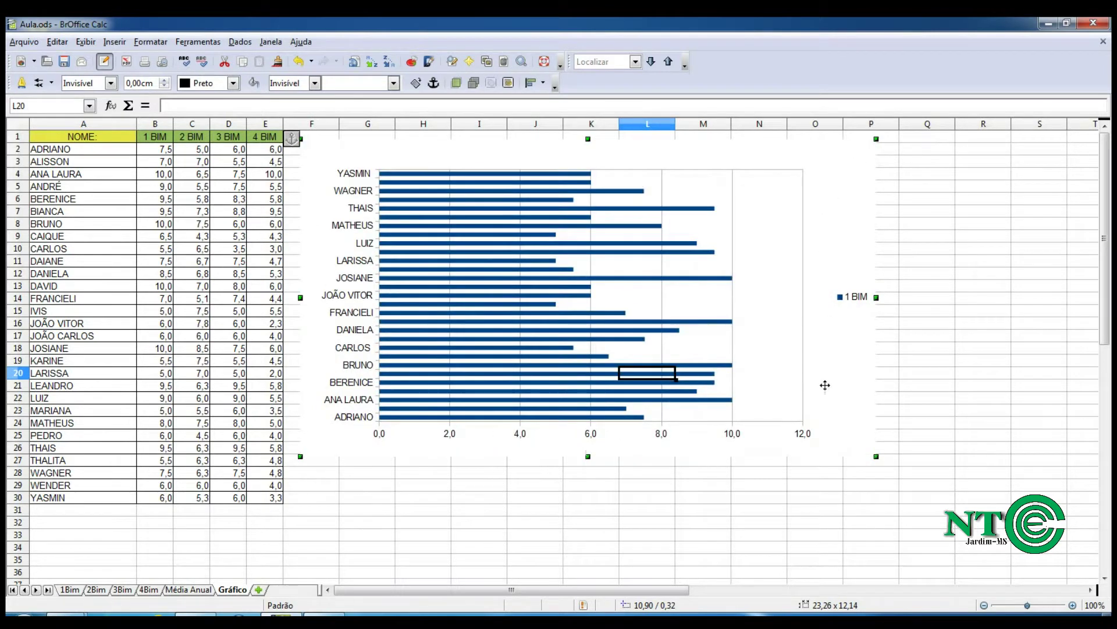
{"action": "left_click_drag", "start_coordinate": [825, 385], "coordinate": [873, 429]}
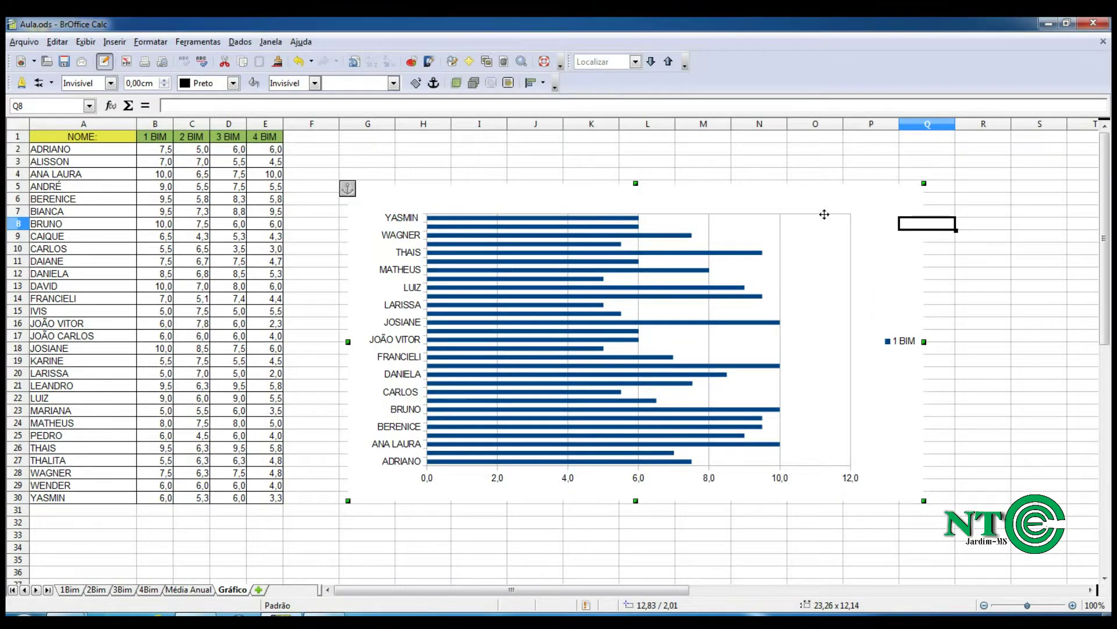
Step: Remove the legend from the 1 BIM chart
{"action": "double_click", "coordinate": [748, 201]}
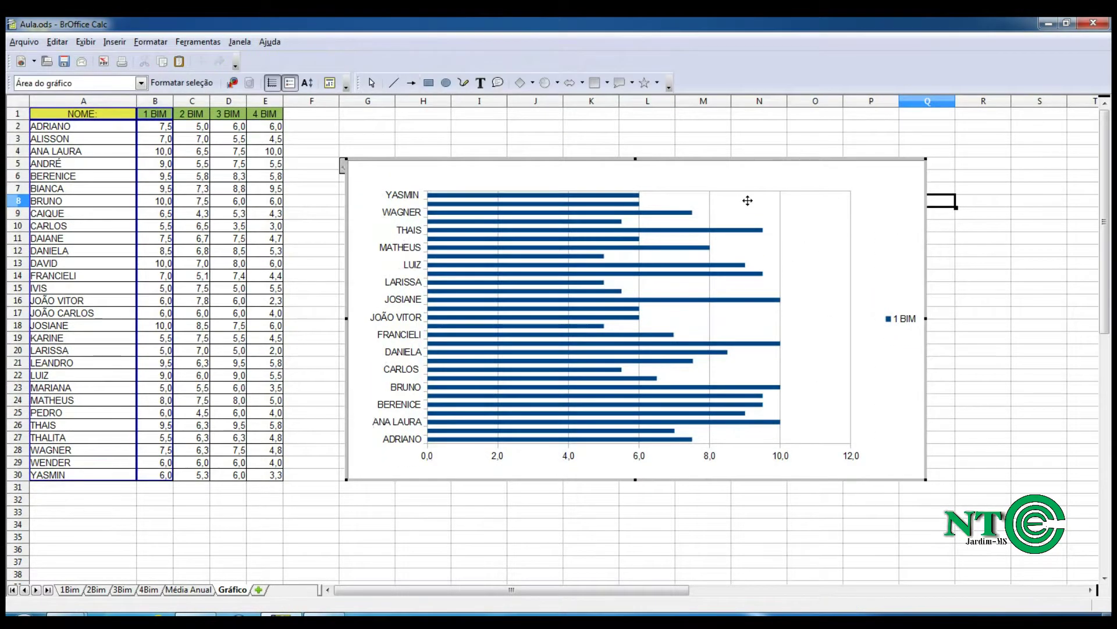
{"action": "right_click", "coordinate": [875, 222]}
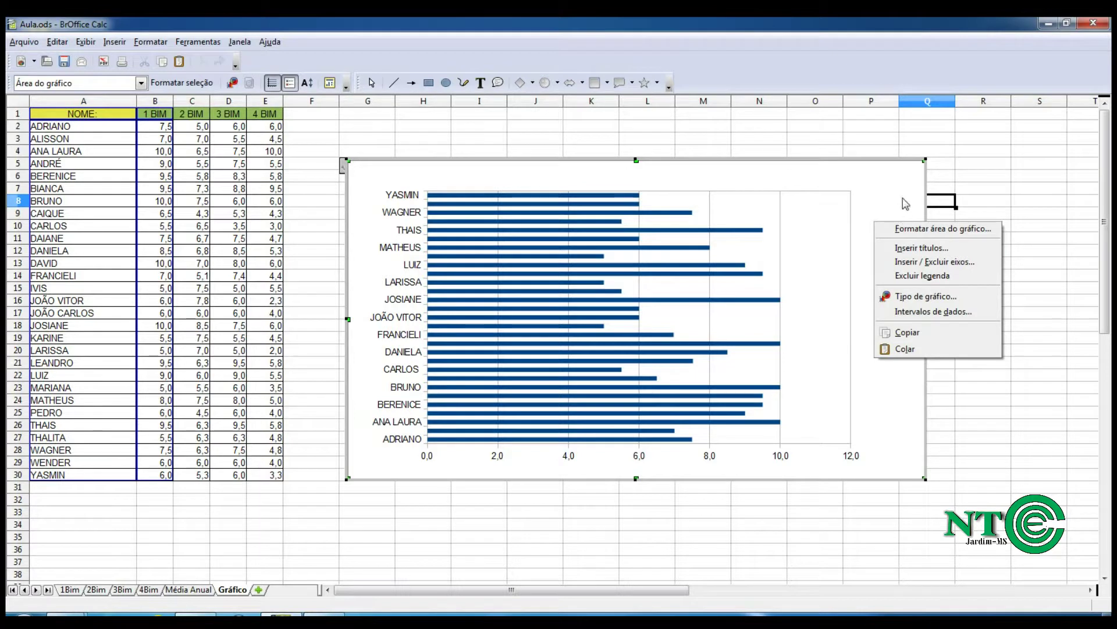
{"action": "left_click", "coordinate": [908, 276]}
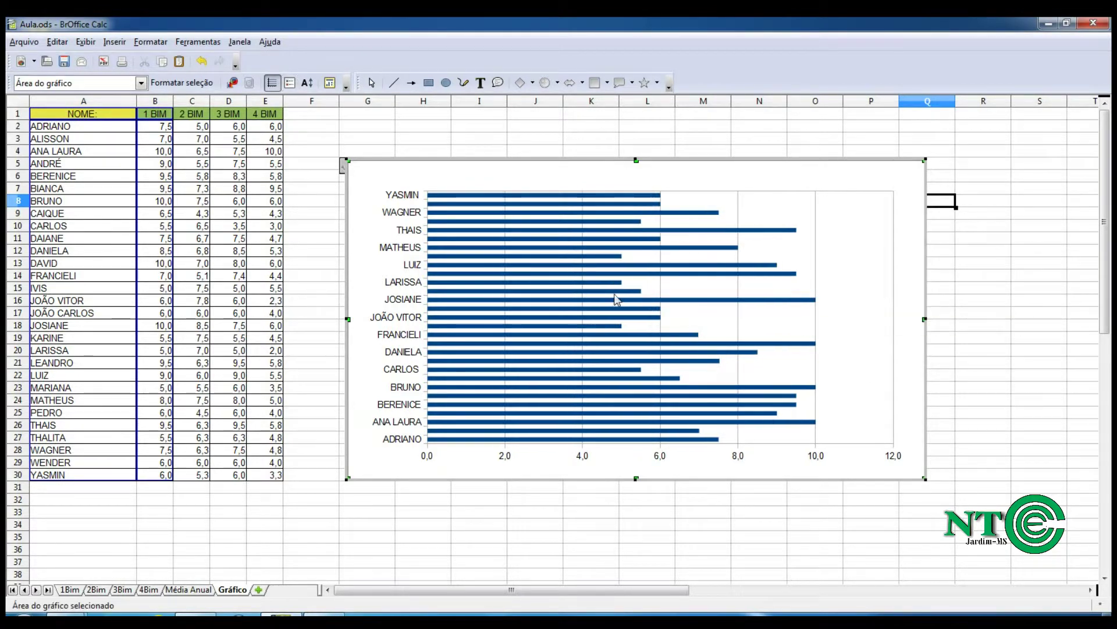
Step: Add the title NOTAS 1º BIMESTRE to the 1 BIM chart and make the chart slightly taller
{"action": "right_click", "coordinate": [725, 181]}
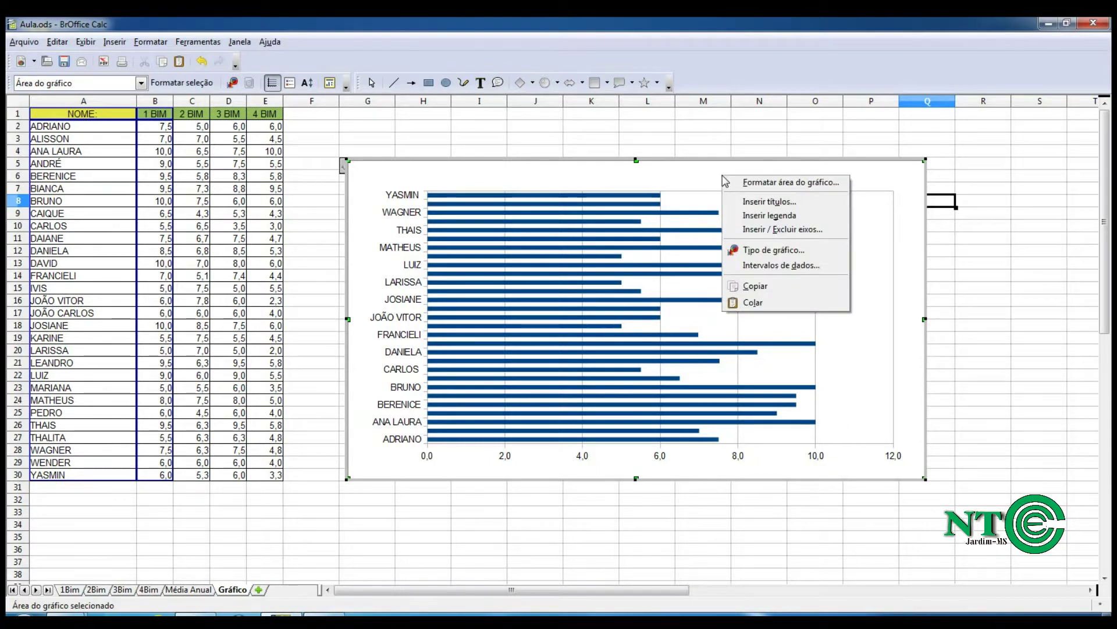
{"action": "left_click", "coordinate": [755, 204]}
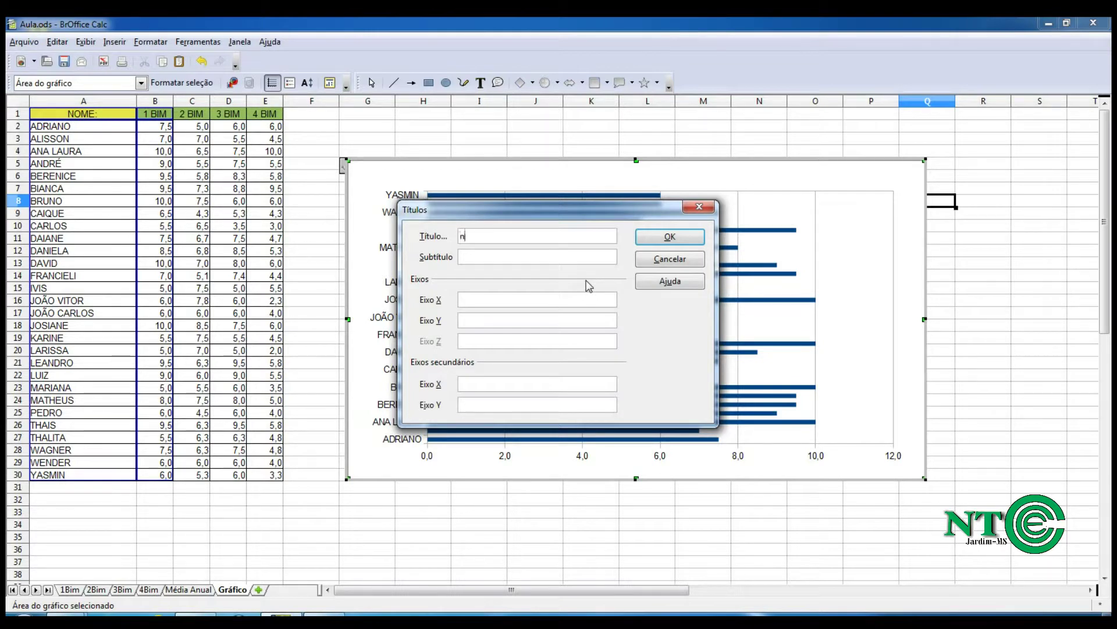
{"action": "type", "text": "NOTAS 1º BIME"}
{"action": "type", "text": "STRE"}
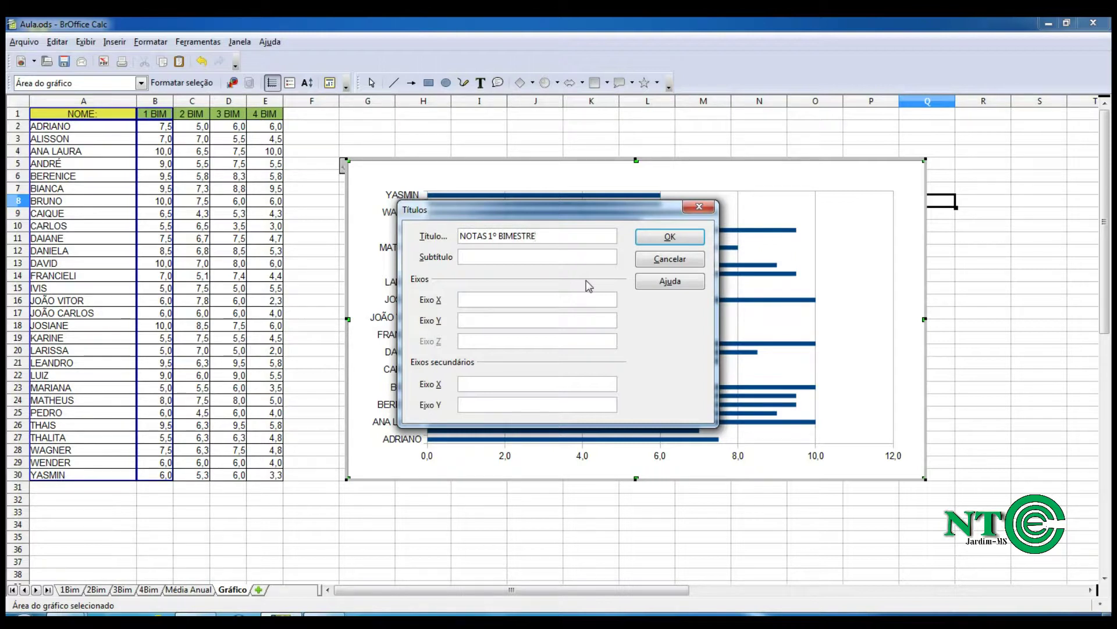
{"action": "left_click", "coordinate": [651, 239]}
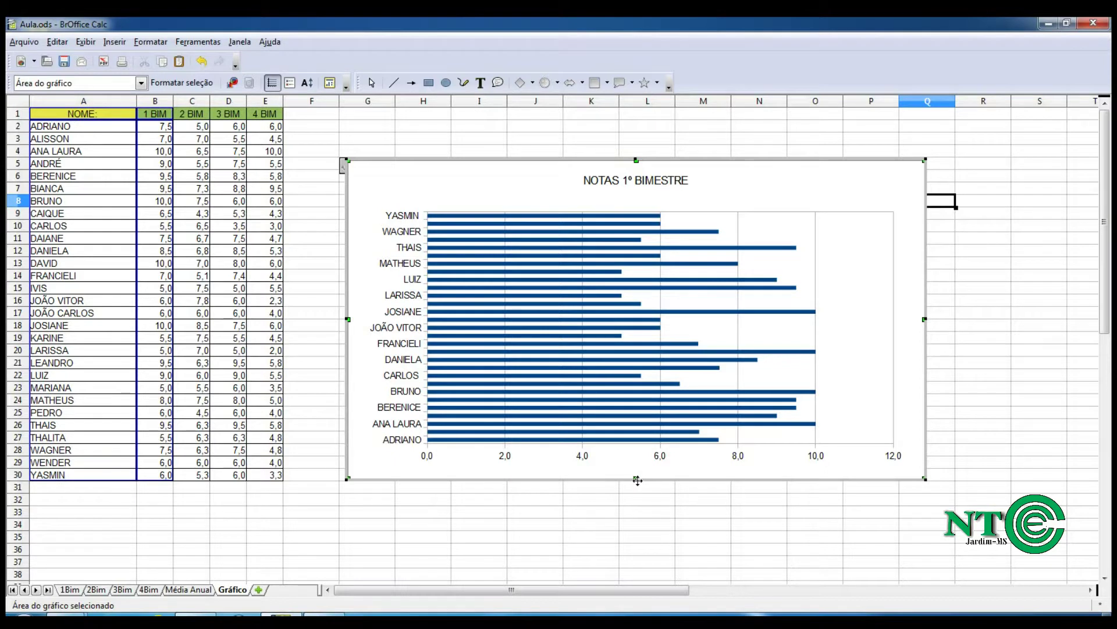
{"action": "left_click_drag", "start_coordinate": [636, 479], "coordinate": [647, 521]}
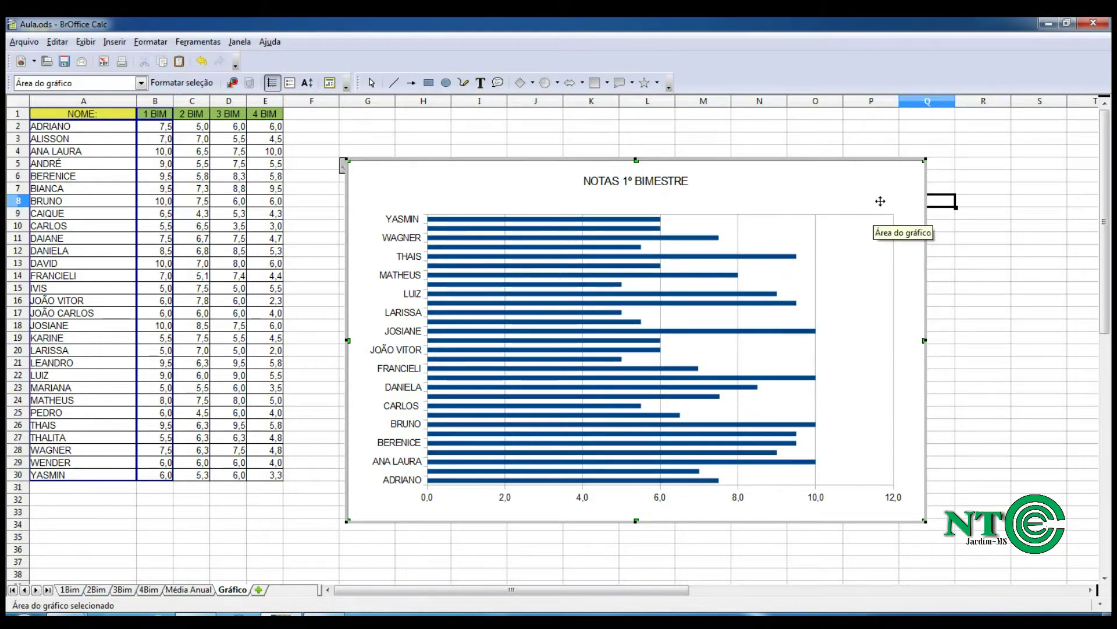
Step: Fill the 1 BIM chart's area with the colour Cinza 30%
{"action": "right_click", "coordinate": [819, 205]}
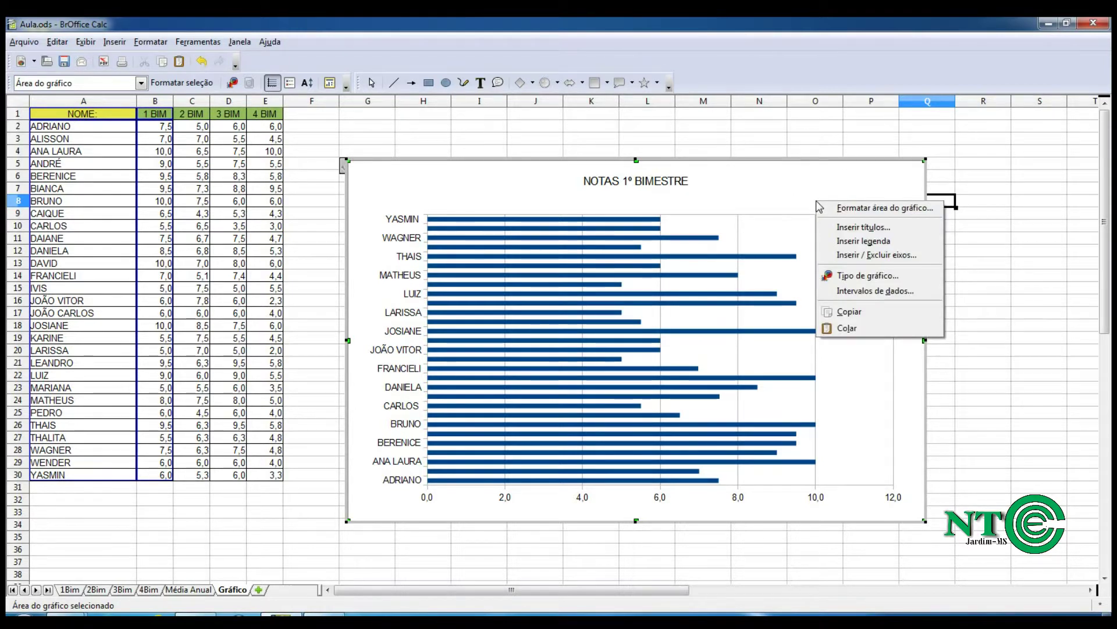
{"action": "left_click", "coordinate": [833, 210]}
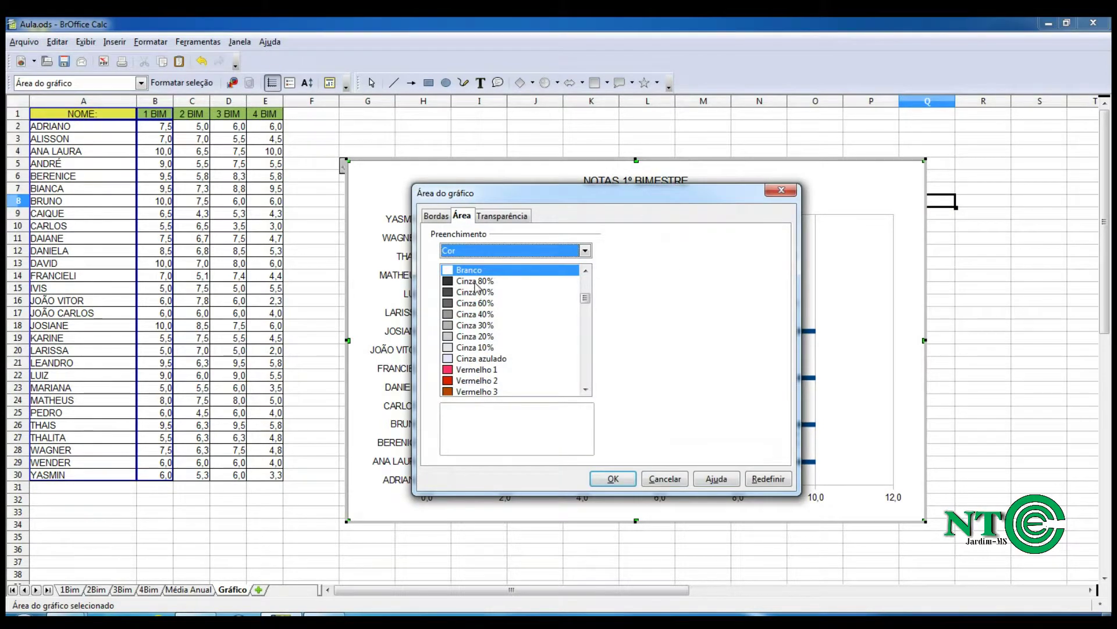
{"action": "left_click", "coordinate": [471, 326]}
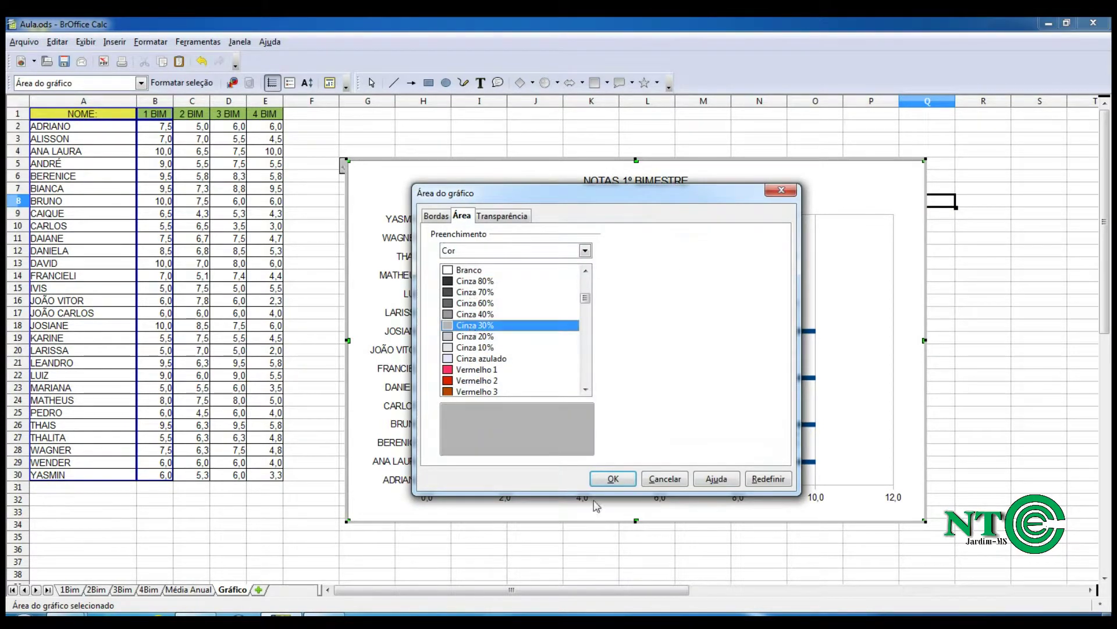
{"action": "left_click", "coordinate": [612, 479]}
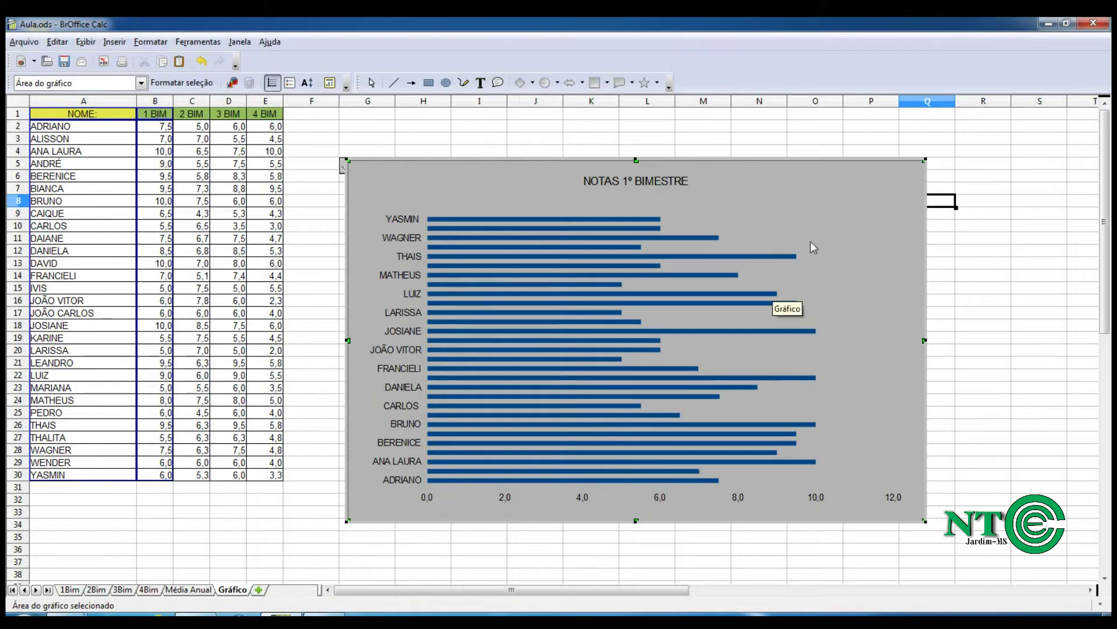
{"action": "right_click", "coordinate": [813, 193]}
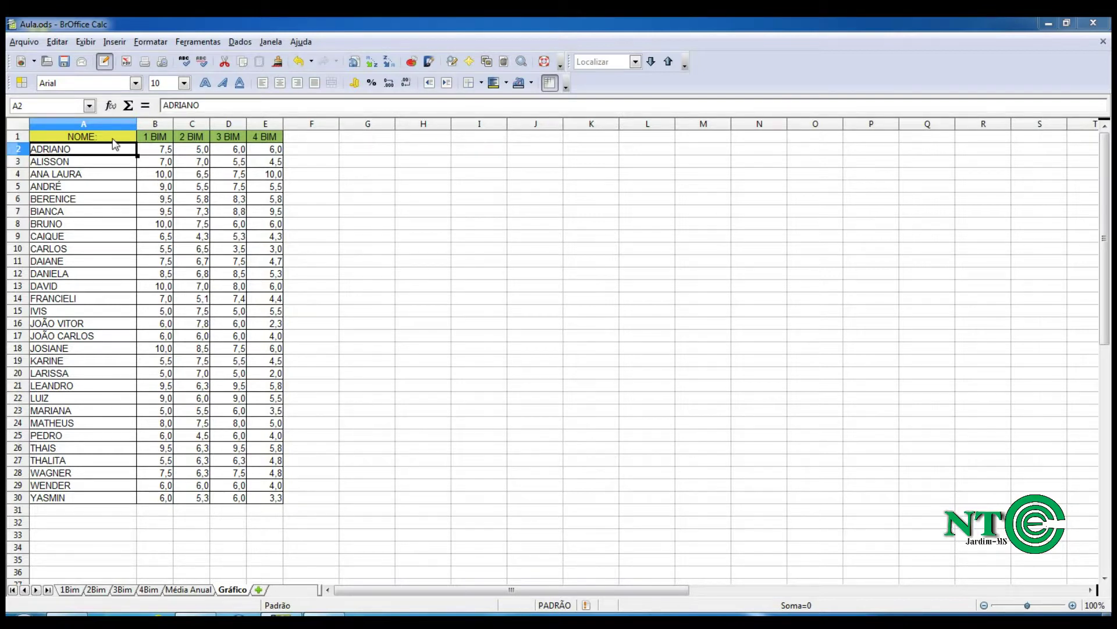
Step: Insert a normal Barra chart of all students' 2 BIM averages from A1:A30 and C1:C30
{"action": "left_click_drag", "start_coordinate": [113, 143], "coordinate": [154, 495]}
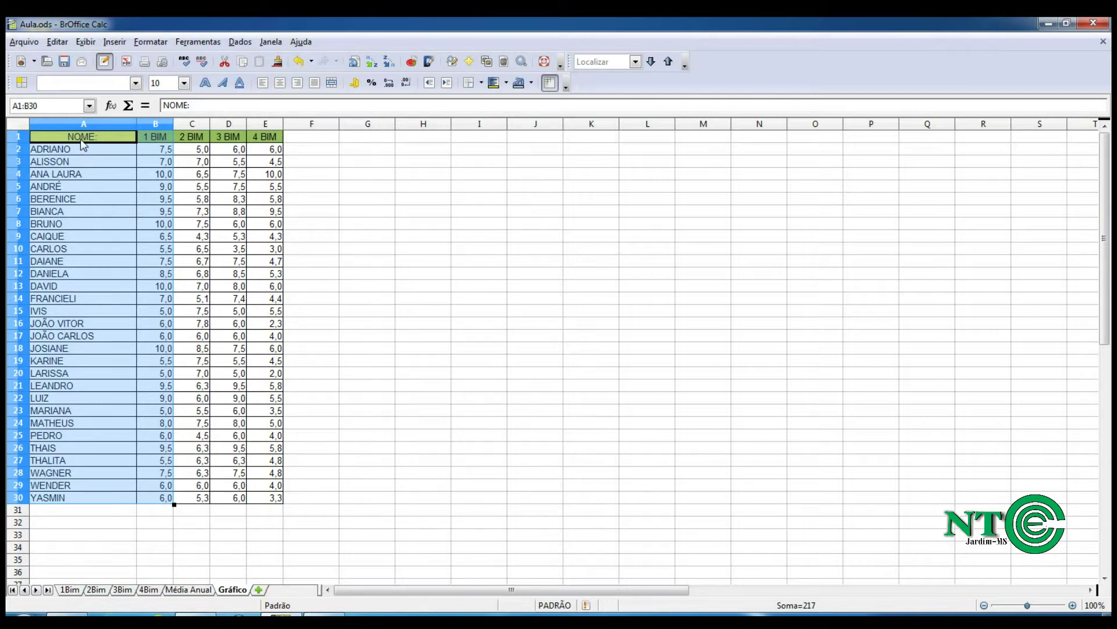
{"action": "left_click_drag", "start_coordinate": [88, 144], "coordinate": [88, 498]}
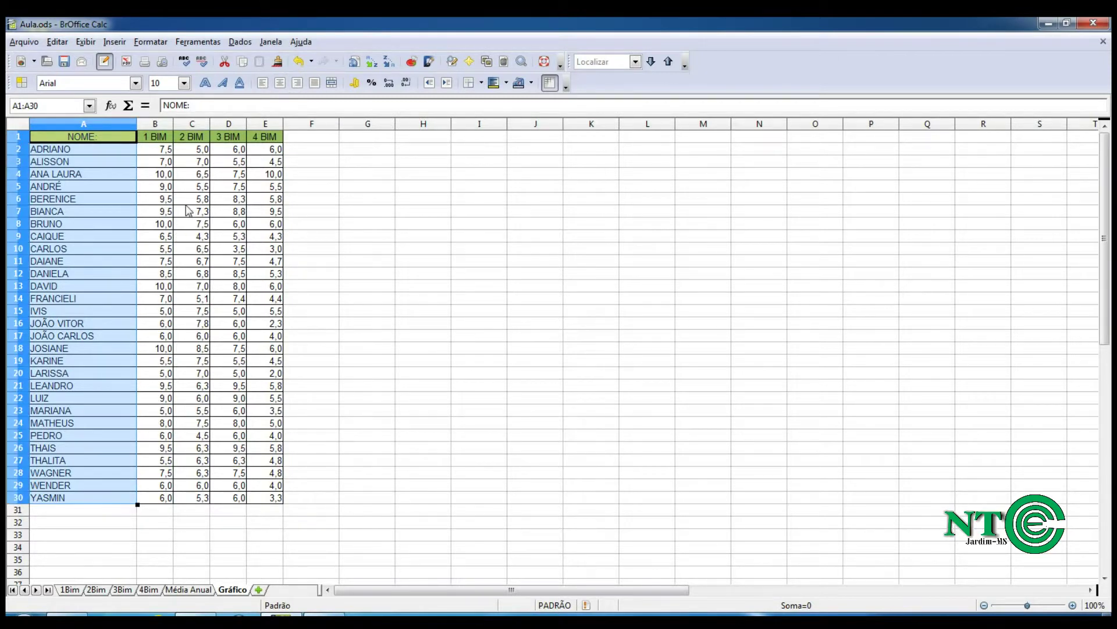
{"action": "left_click_drag", "start_coordinate": [192, 138], "coordinate": [191, 495]}
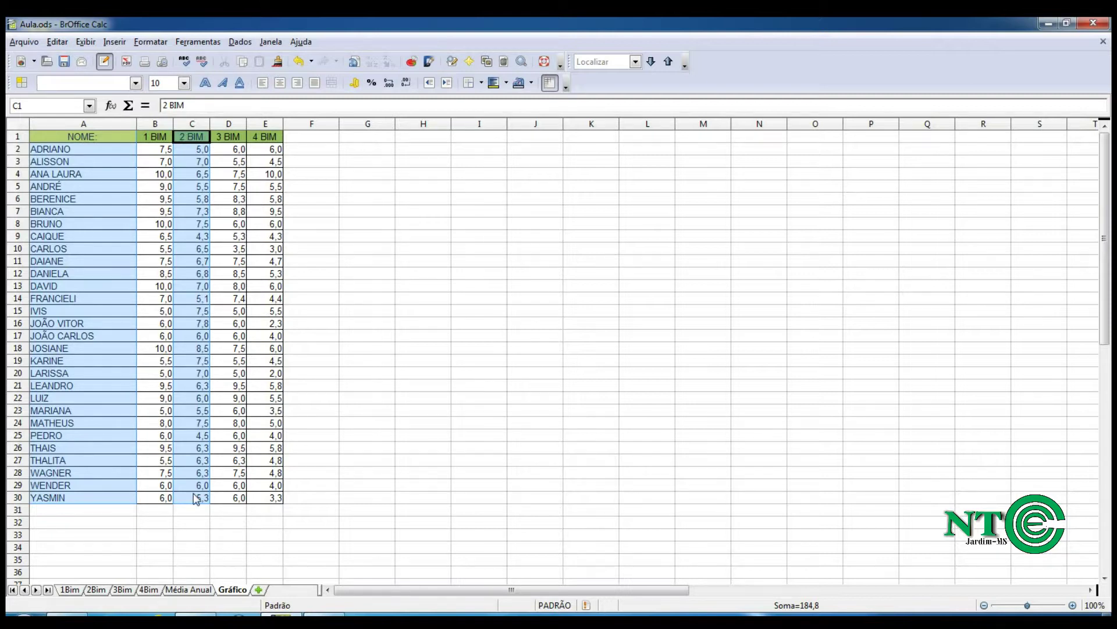
{"action": "left_click", "coordinate": [412, 62]}
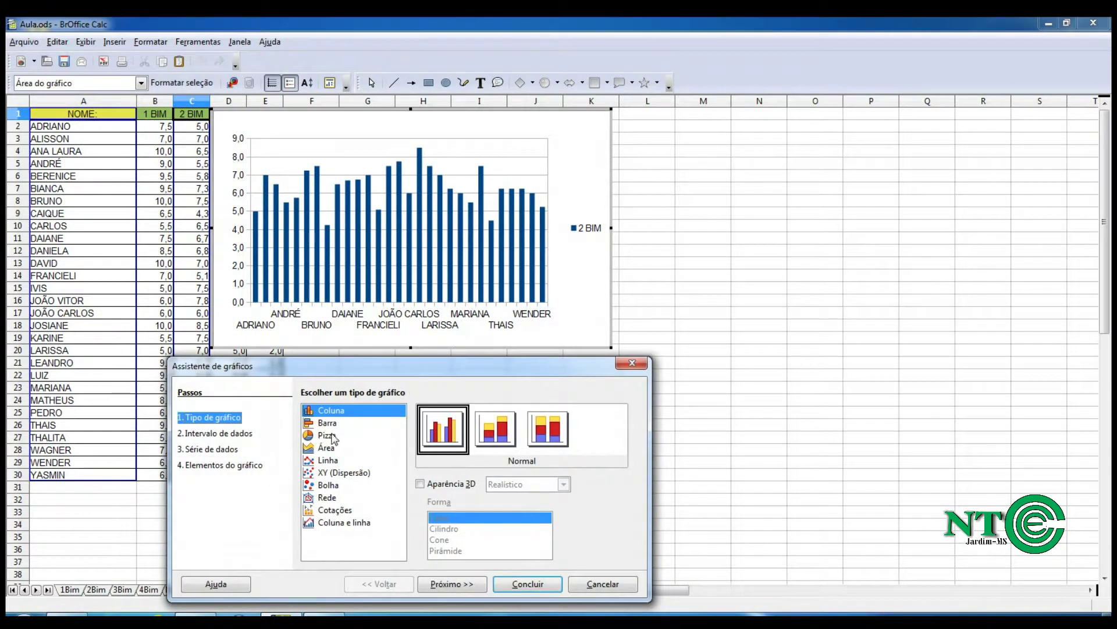
{"action": "left_click", "coordinate": [328, 425]}
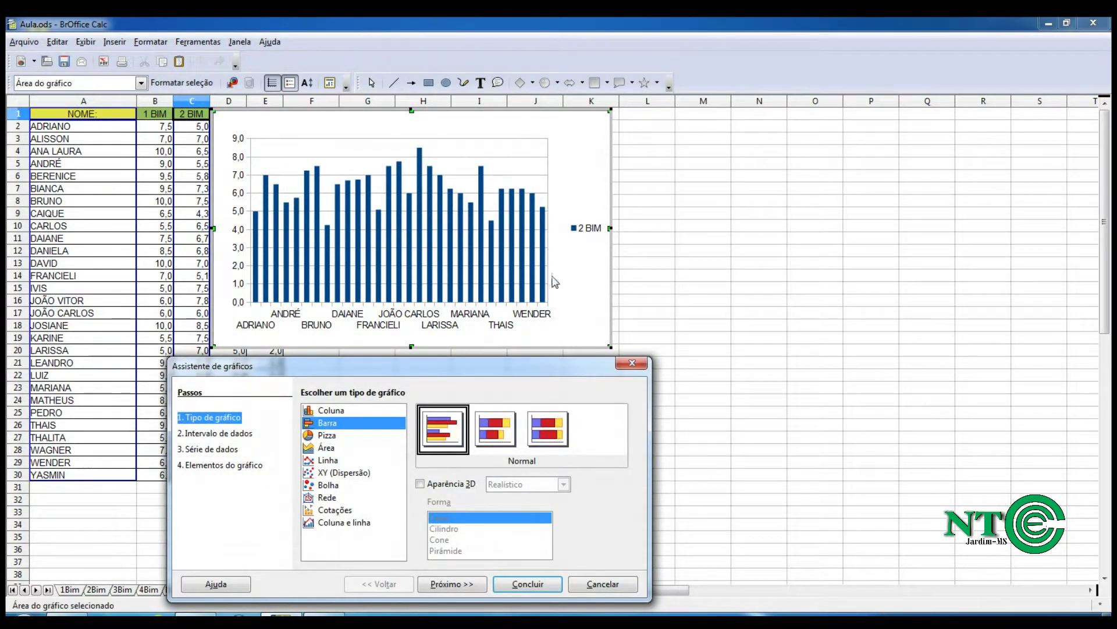
{"action": "left_click", "coordinate": [525, 587]}
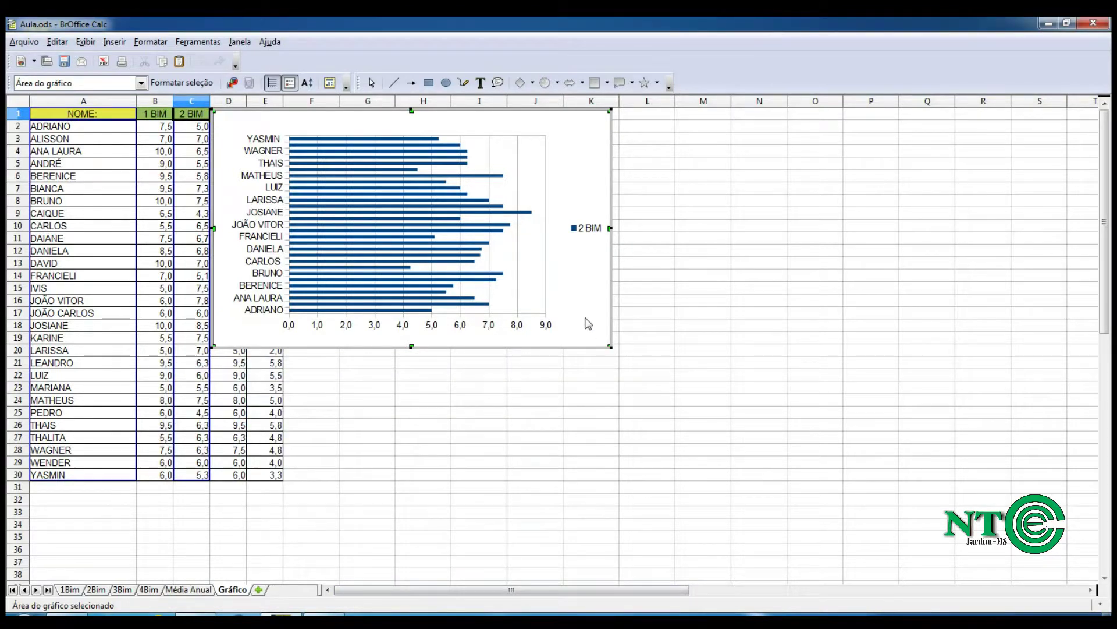
Step: Enlarge the 2 BIM chart to about 21 by 14.3 cm beside the grades table and open it for editing
{"action": "left_click", "coordinate": [677, 352]}
{"action": "left_click", "coordinate": [611, 331]}
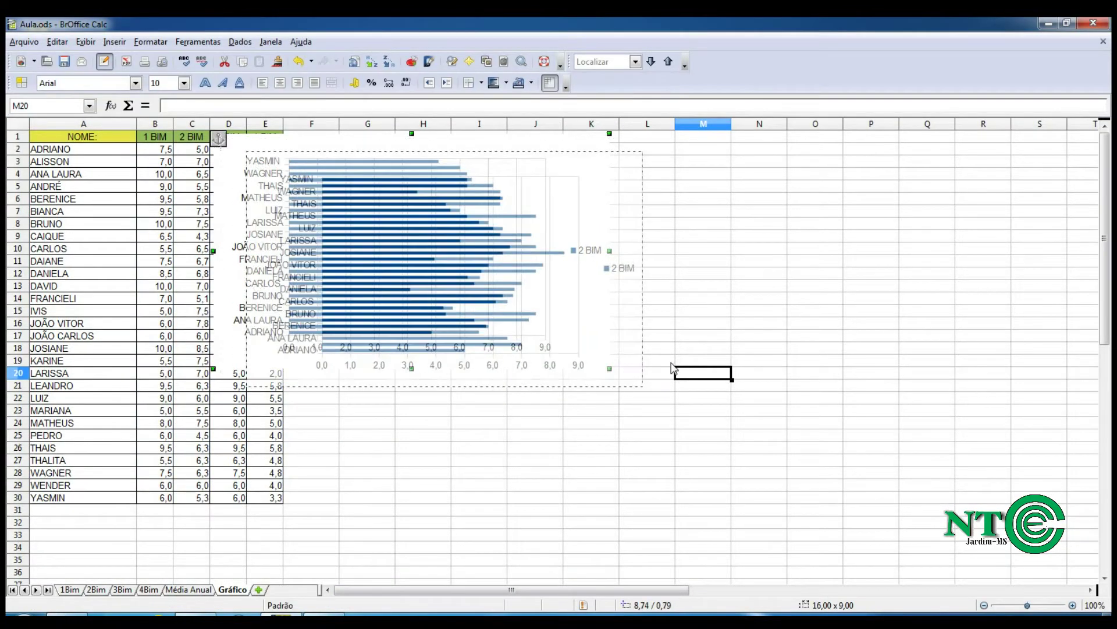
{"action": "mouse_move", "coordinate": [611, 366]}
{"action": "left_mouse_down"}
{"action": "mouse_move", "coordinate": [751, 401]}
{"action": "mouse_move", "coordinate": [806, 482]}
{"action": "mouse_move", "coordinate": [872, 539]}
{"action": "left_mouse_up"}
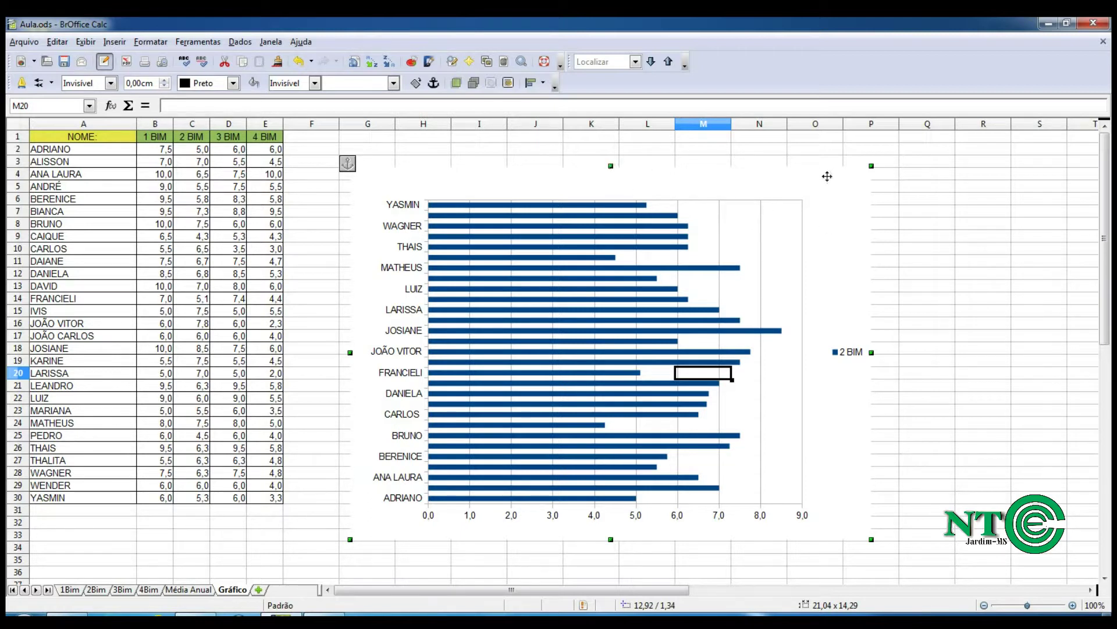
{"action": "right_click", "coordinate": [840, 212]}
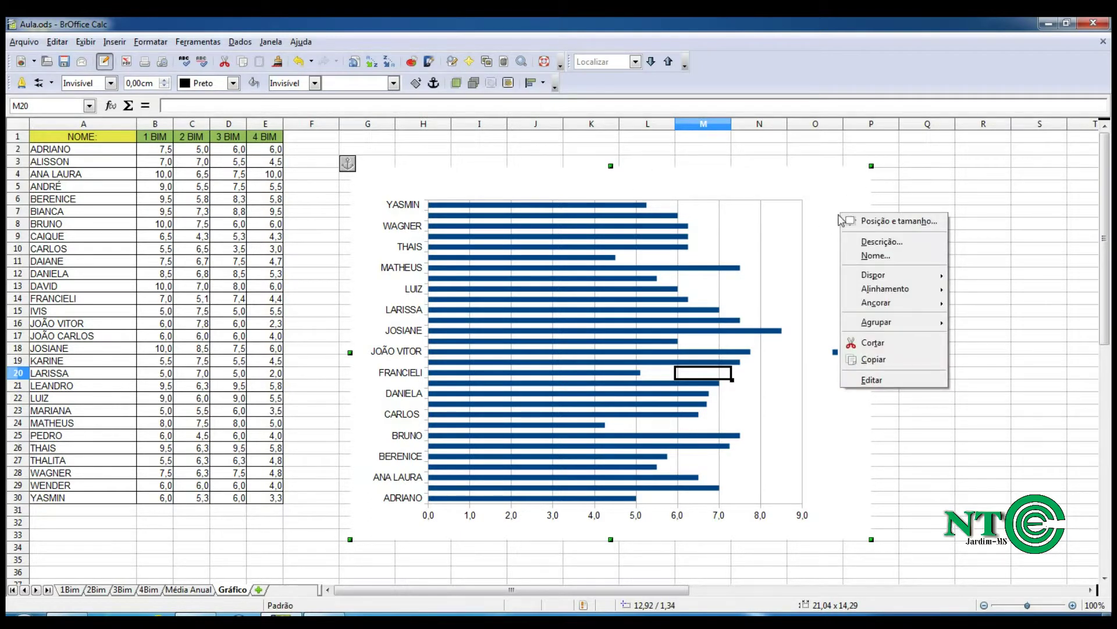
{"action": "left_click", "coordinate": [813, 227]}
{"action": "double_click", "coordinate": [814, 226]}
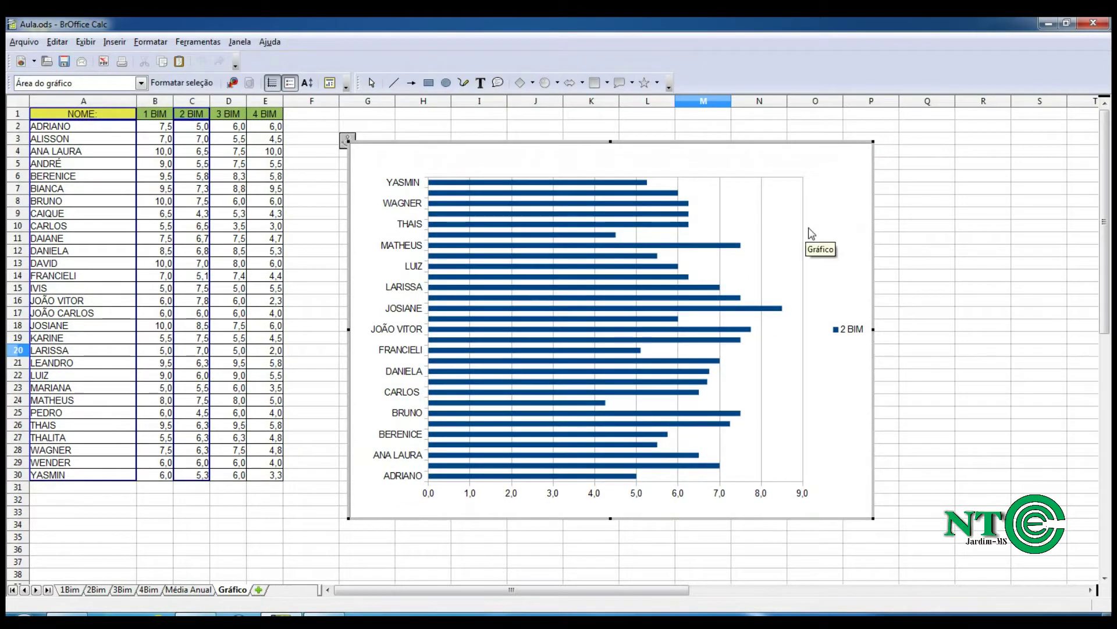
Step: Fill the 2 BIM chart's area with the colour Vermelho 1
{"action": "right_click", "coordinate": [824, 206]}
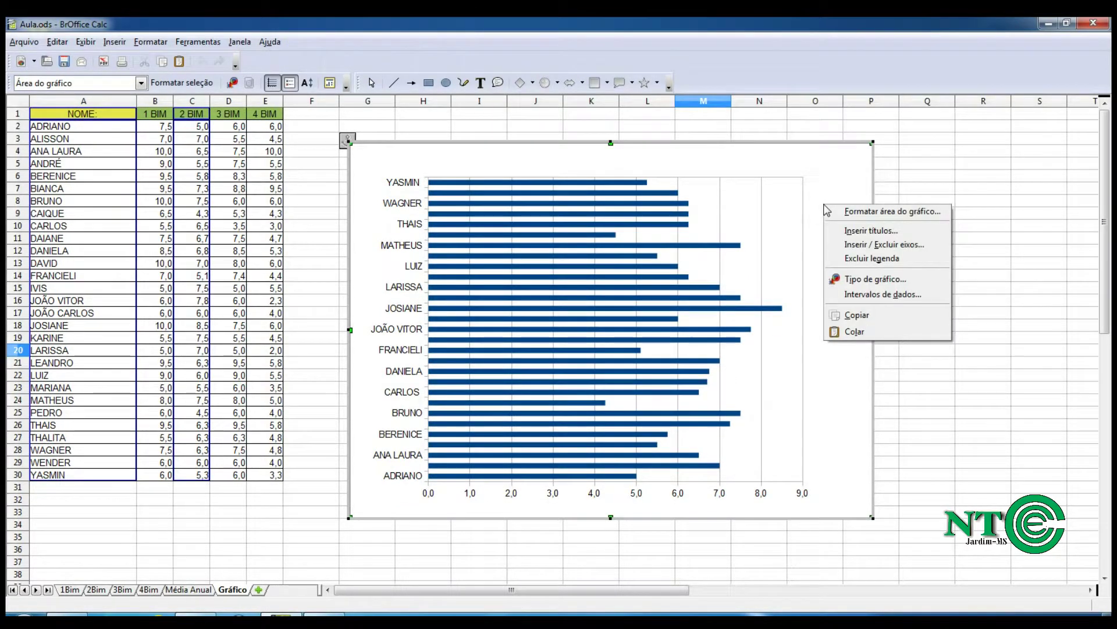
{"action": "left_click", "coordinate": [838, 215]}
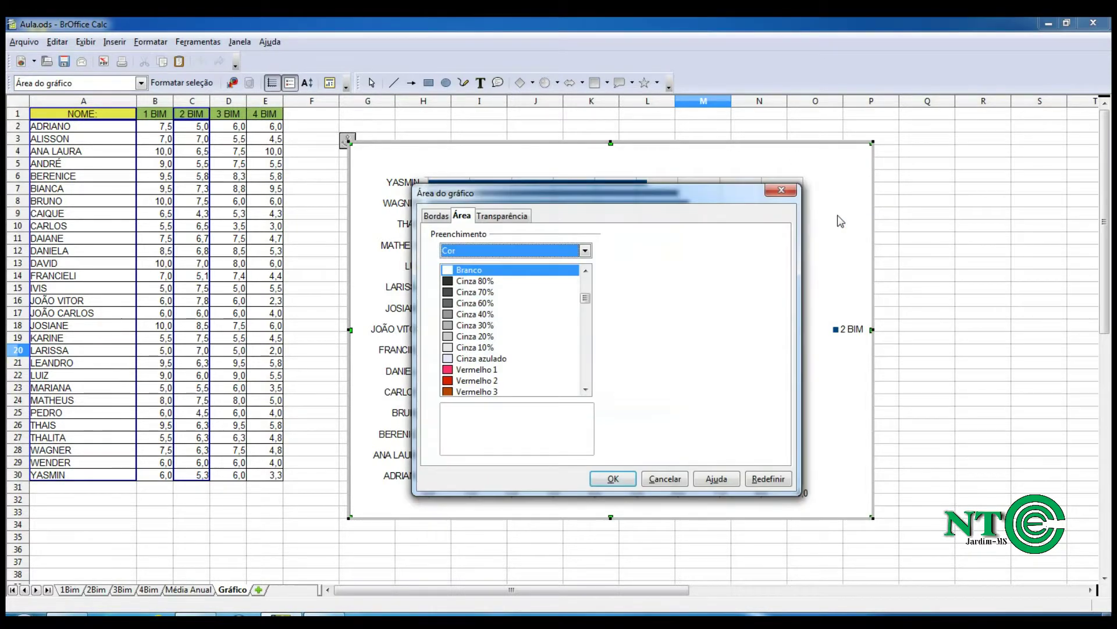
{"action": "left_click", "coordinate": [464, 370]}
{"action": "left_click", "coordinate": [612, 479]}
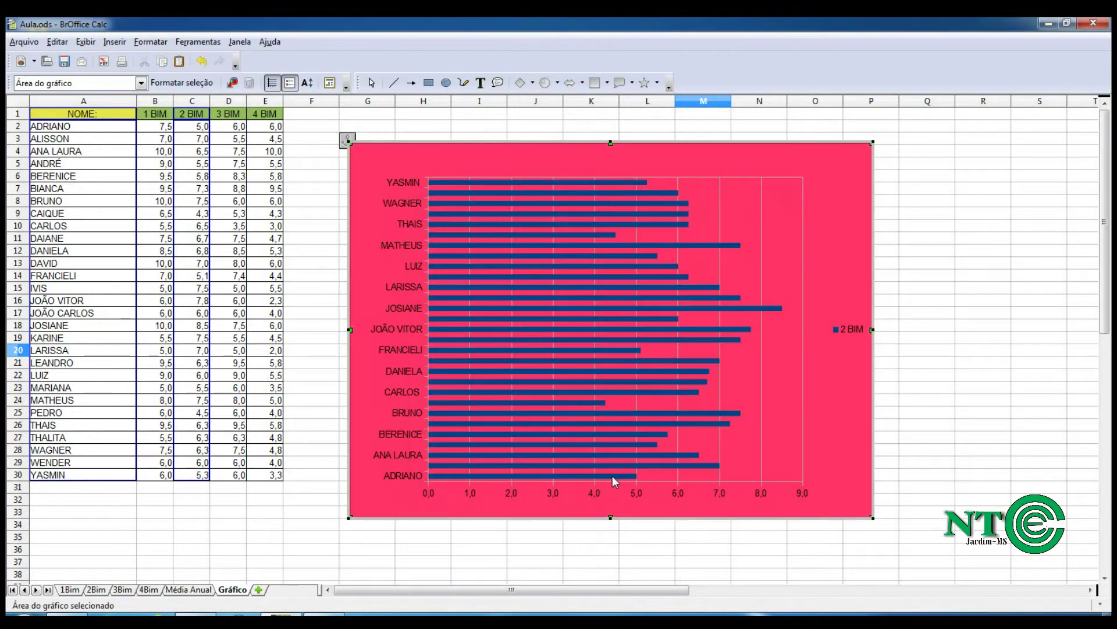
Step: Fill the 2 BIM chart's area with Cinza claro and remove its legend
{"action": "right_click", "coordinate": [834, 192]}
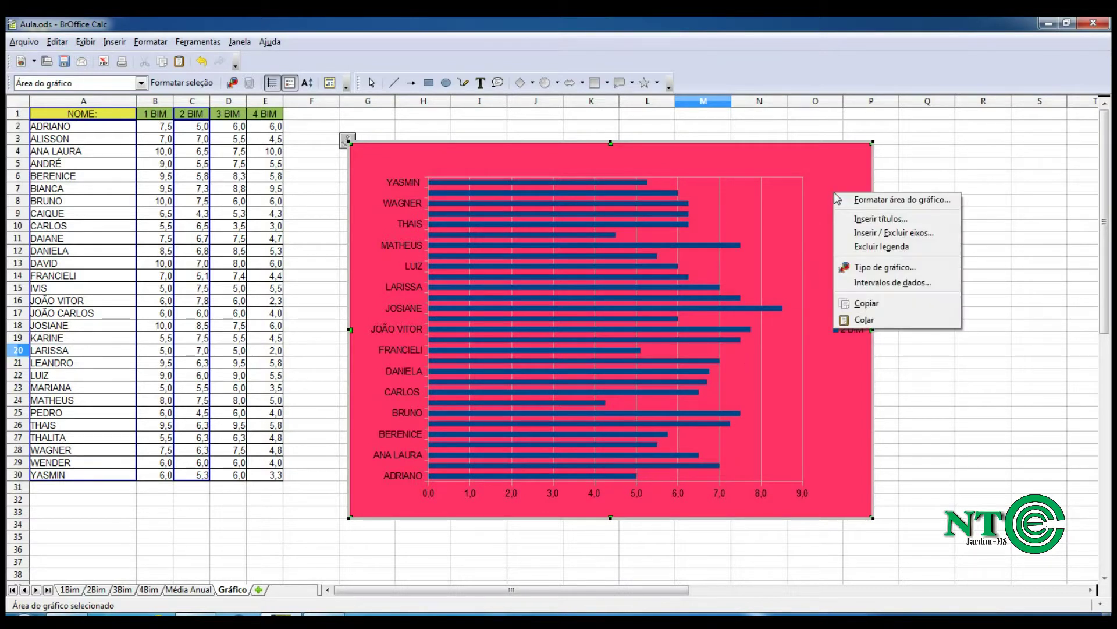
{"action": "left_click", "coordinate": [875, 200]}
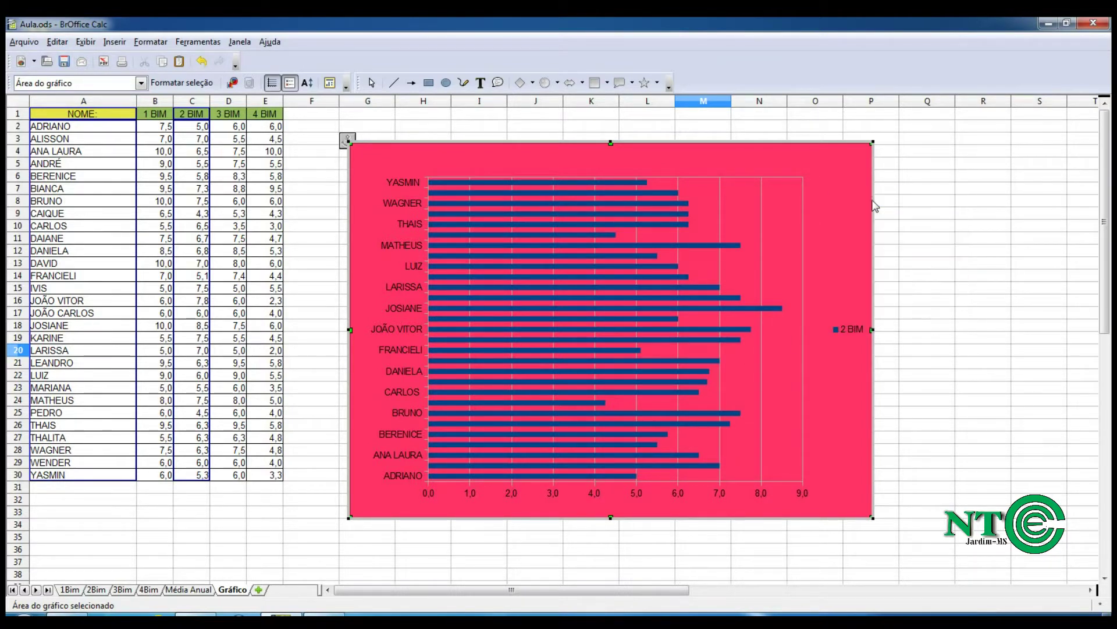
{"action": "left_click_drag", "start_coordinate": [584, 310], "coordinate": [588, 280]}
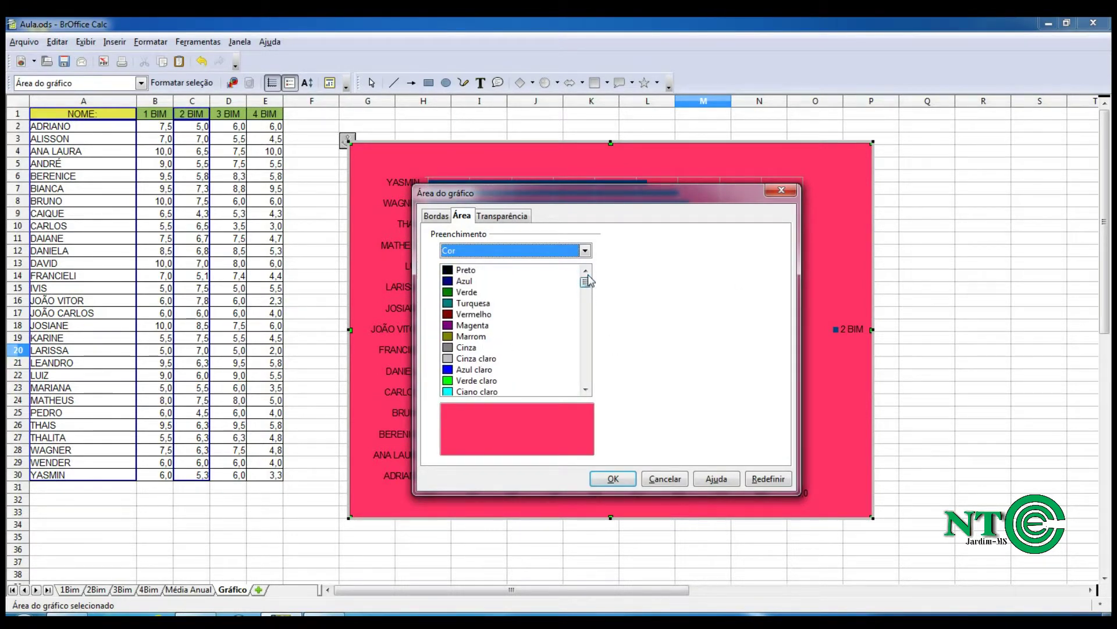
{"action": "left_click", "coordinate": [476, 358]}
{"action": "left_click", "coordinate": [610, 477]}
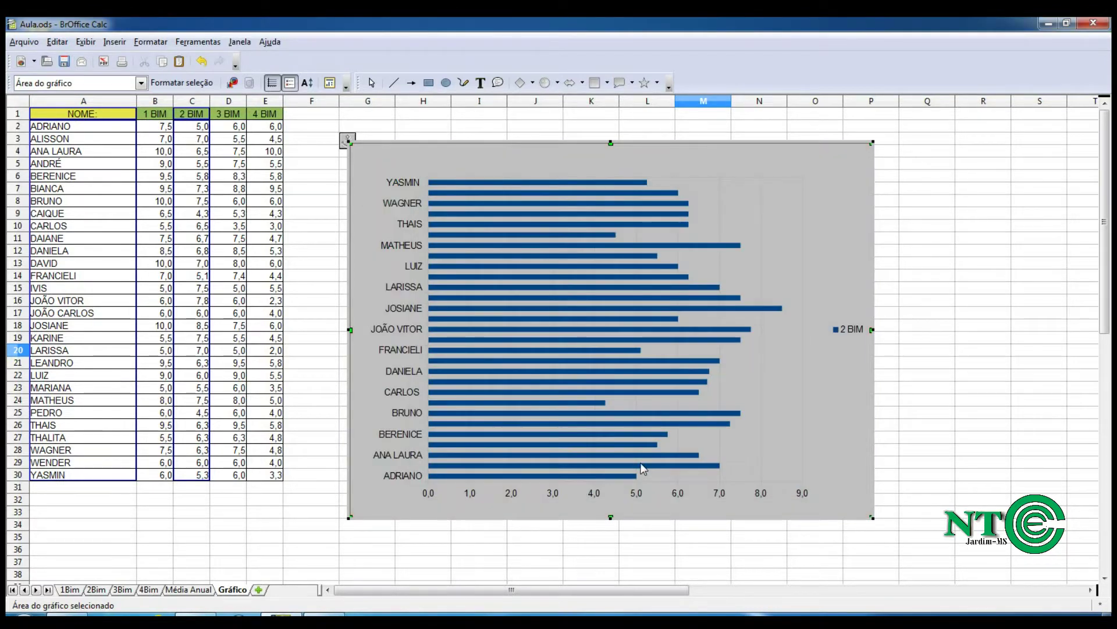
{"action": "right_click", "coordinate": [839, 277]}
{"action": "left_click", "coordinate": [860, 327]}
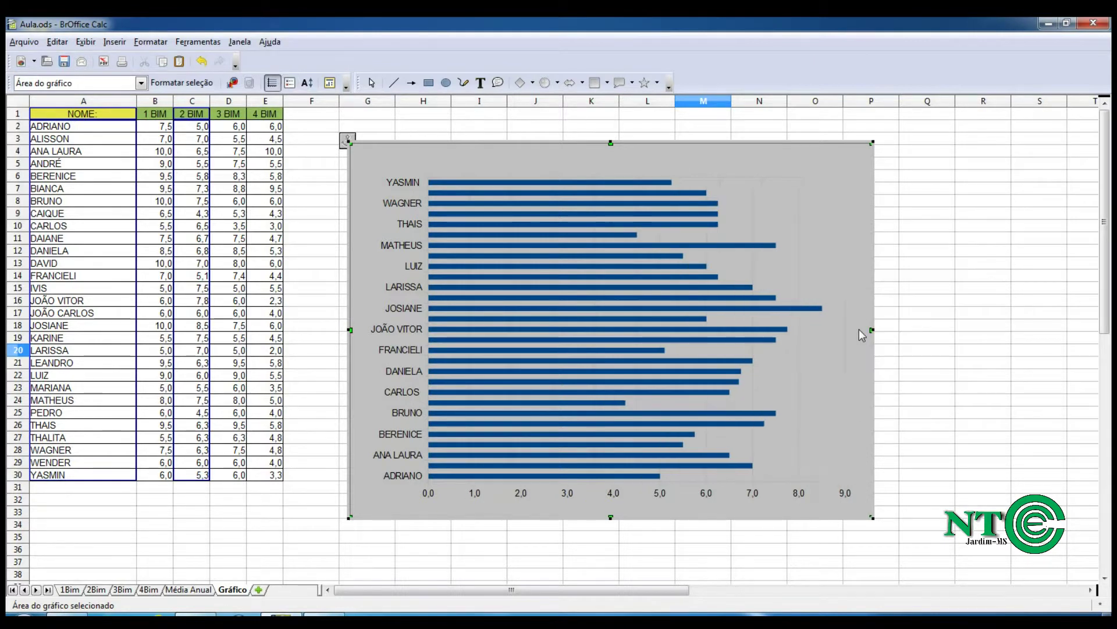
Step: Give the 2 BIM chart the title "NOTAS 2º BIMESTRE" and leave chart editing
{"action": "right_click", "coordinate": [831, 160]}
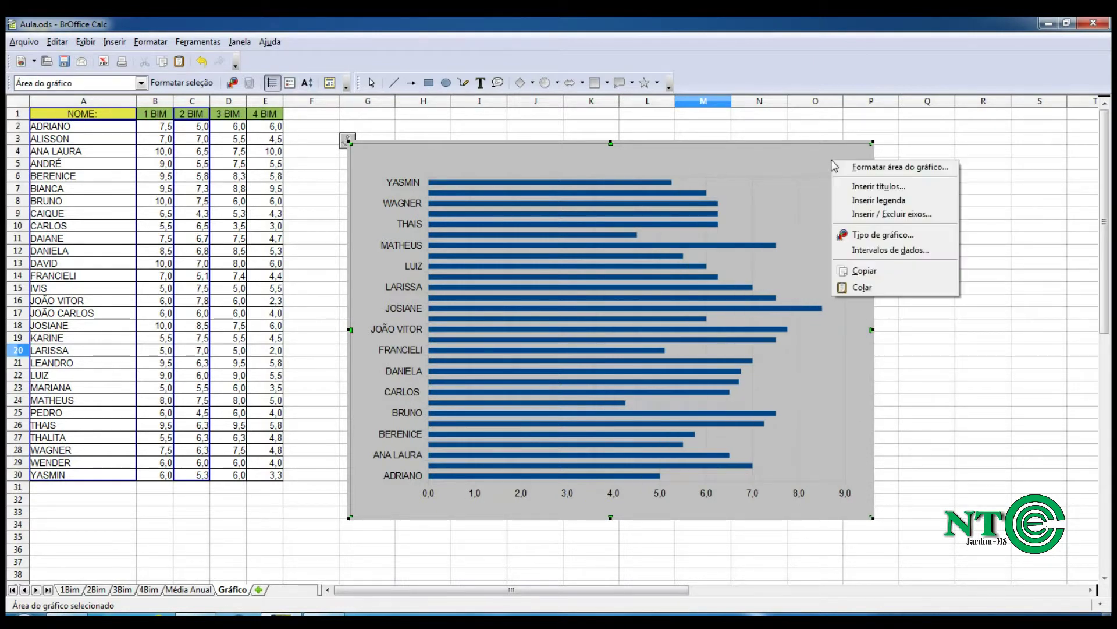
{"action": "left_click", "coordinate": [849, 188]}
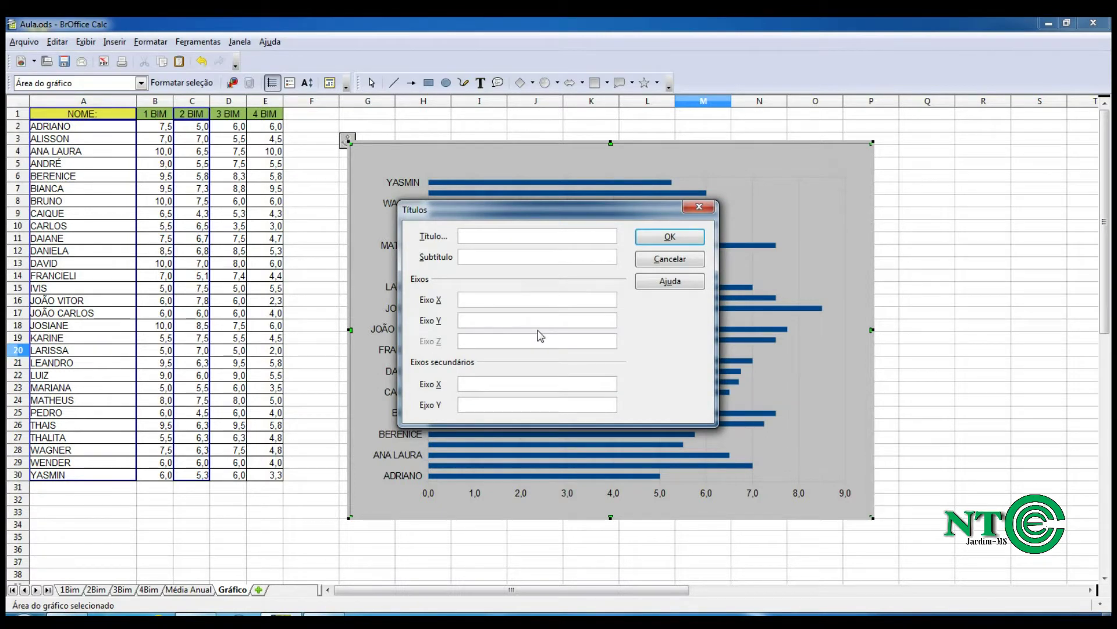
{"action": "type", "text": "NOTAS 2º BIMESTRE"}
{"action": "left_click", "coordinate": [646, 239]}
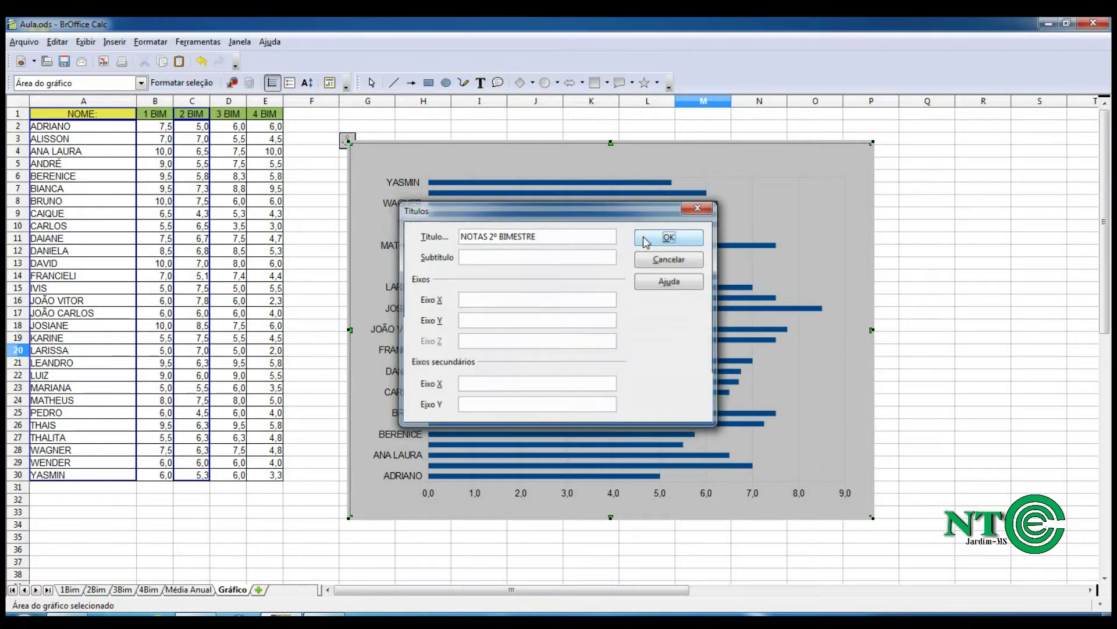
{"action": "left_click", "coordinate": [932, 216]}
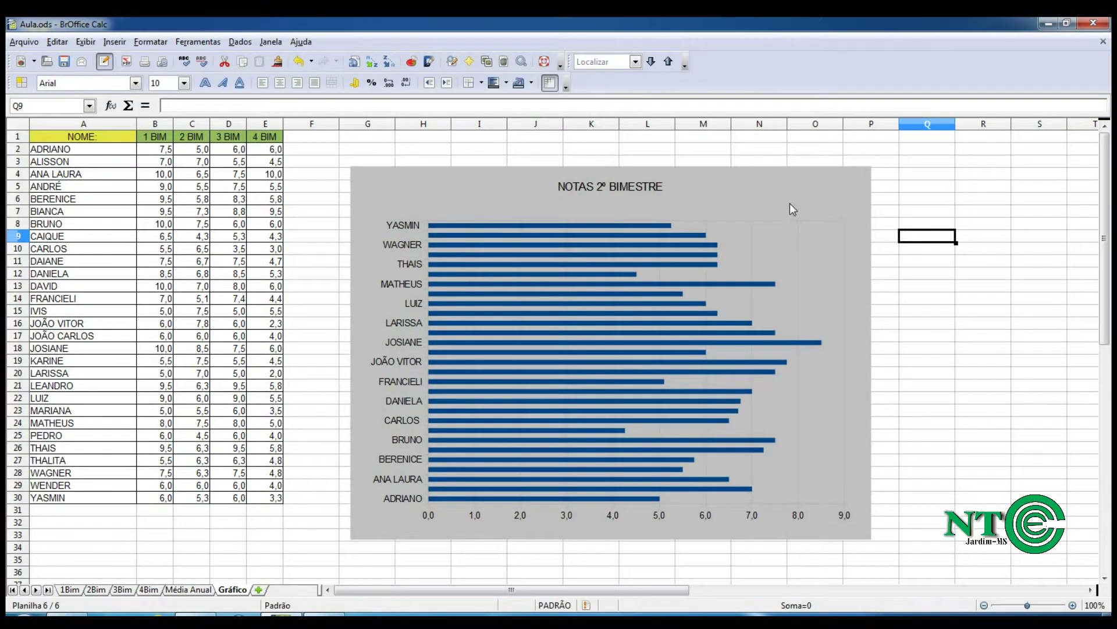
{"action": "left_click_drag", "start_coordinate": [791, 204], "coordinate": [769, 185]}
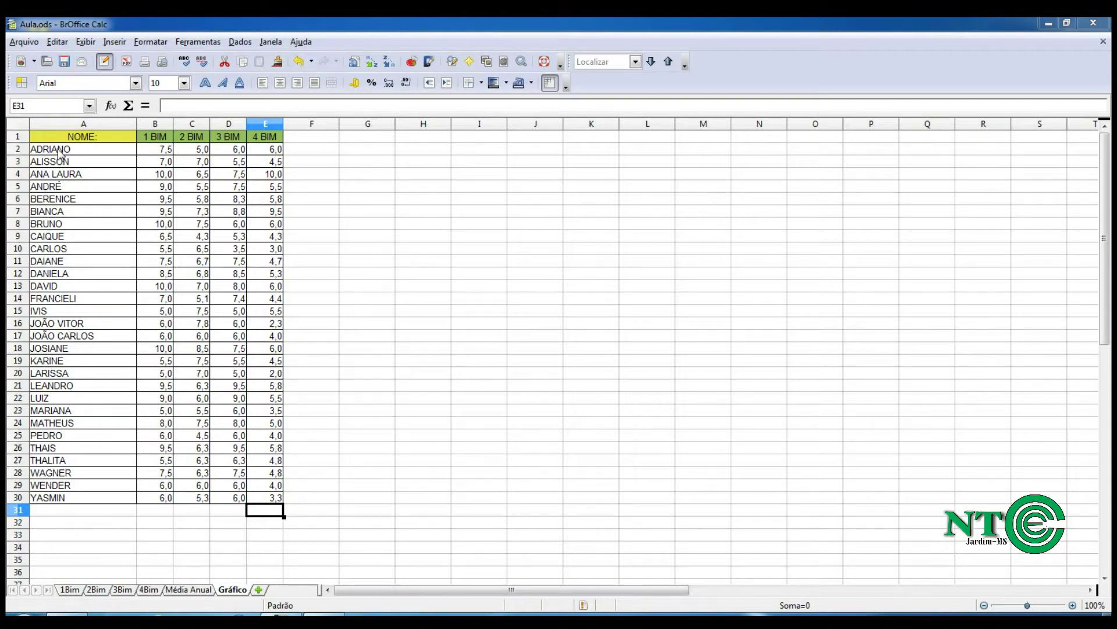
{"action": "left_click_drag", "start_coordinate": [64, 139], "coordinate": [281, 154]}
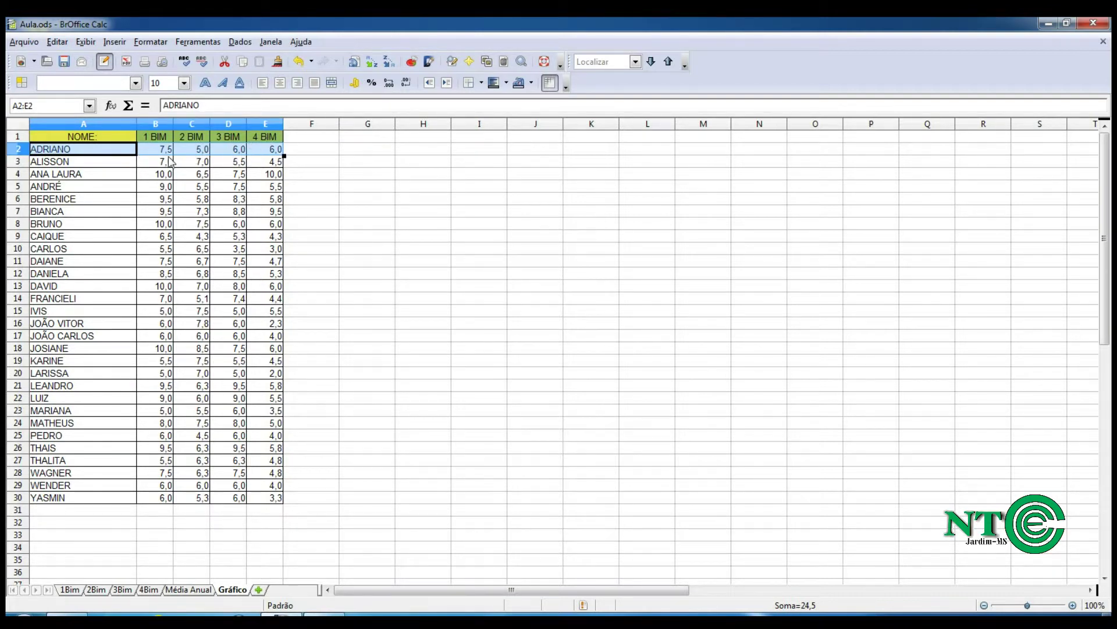
{"action": "left_click", "coordinate": [260, 153]}
{"action": "left_click", "coordinate": [235, 153]}
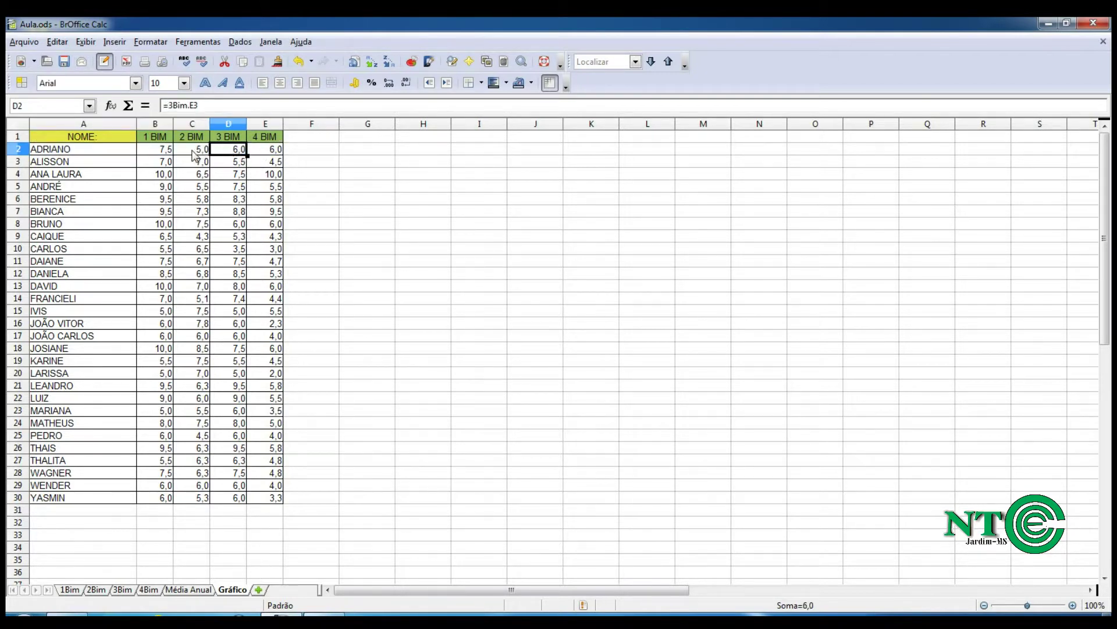
{"action": "left_click", "coordinate": [195, 155]}
{"action": "left_click", "coordinate": [168, 155]}
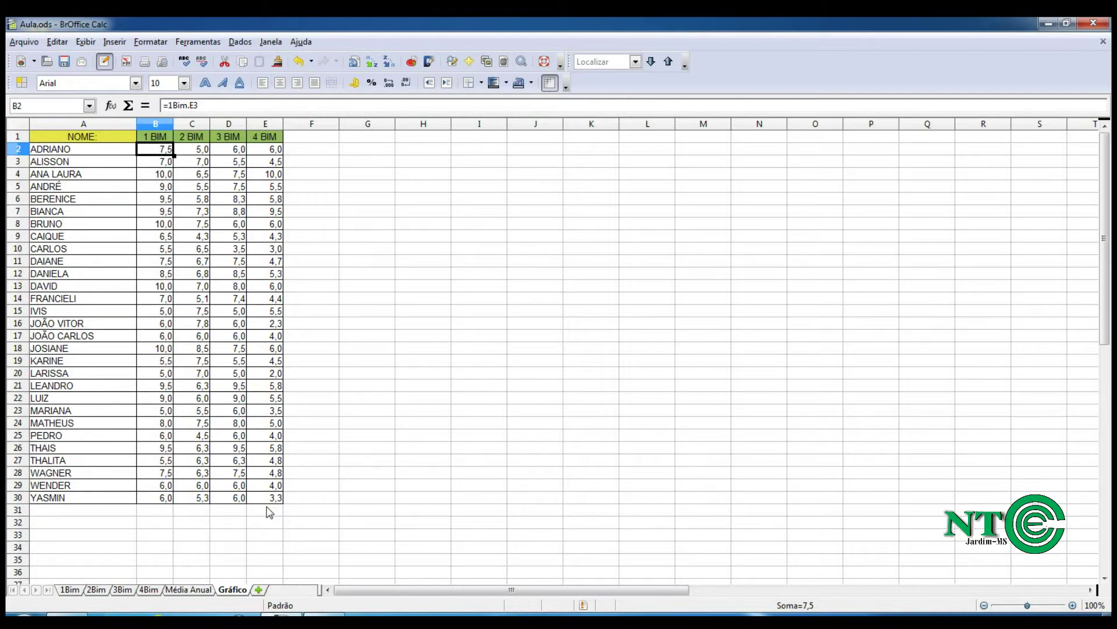
Step: Enter the label "QTD Alunos Nota Baixa" in A31, below the list of names
{"action": "left_click", "coordinate": [147, 512]}
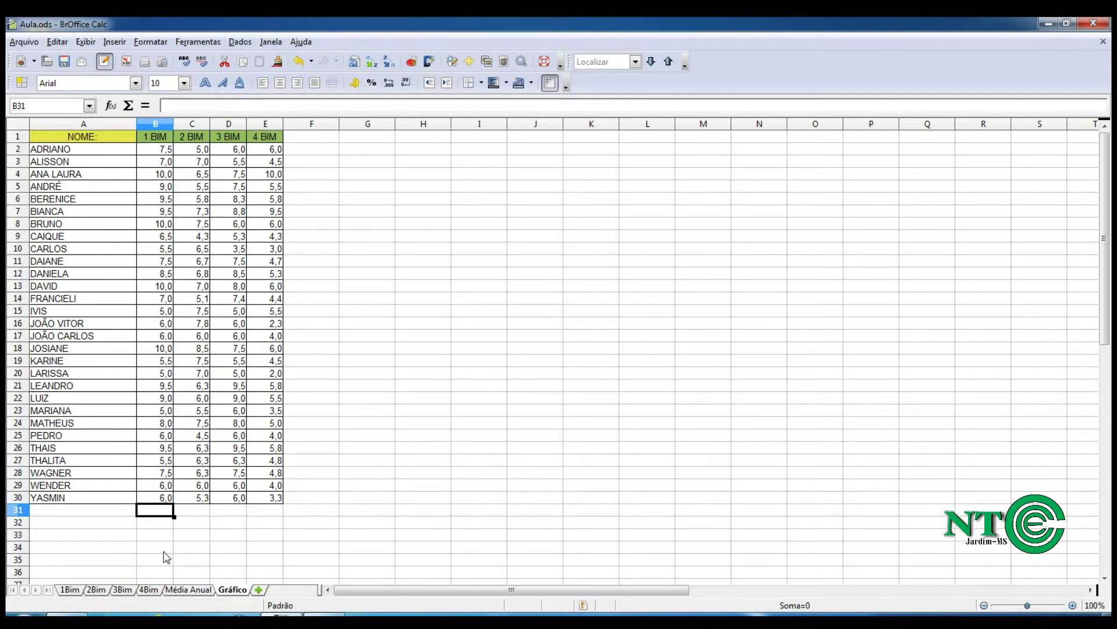
{"action": "key", "text": "Left"}
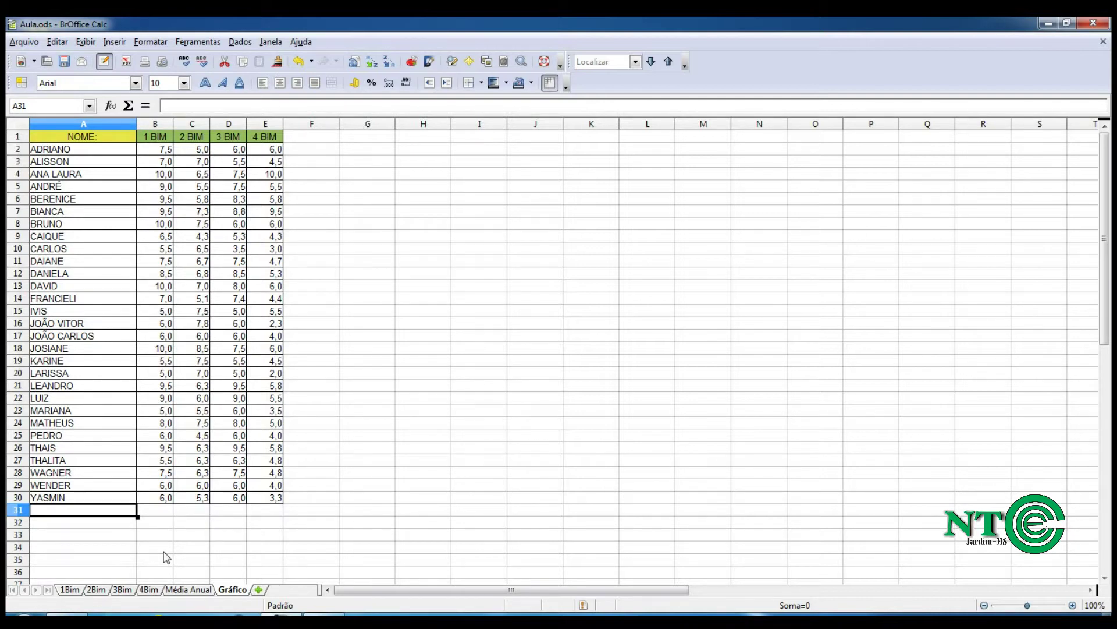
{"action": "type", "text": "QTD"}
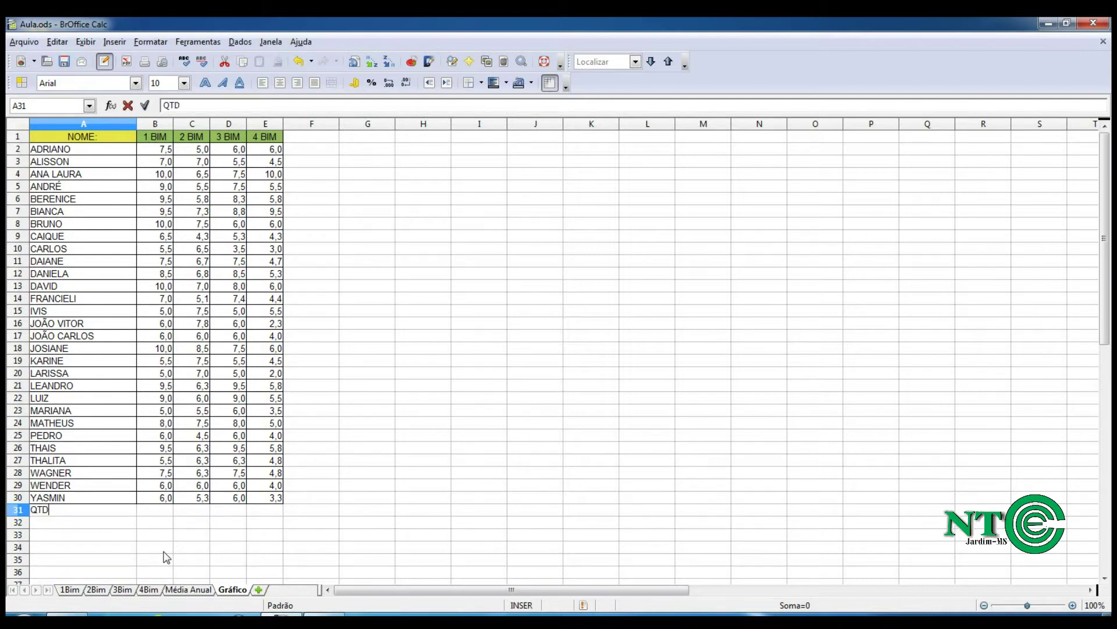
{"action": "type", "text": " Alunos Nota Baixa"}
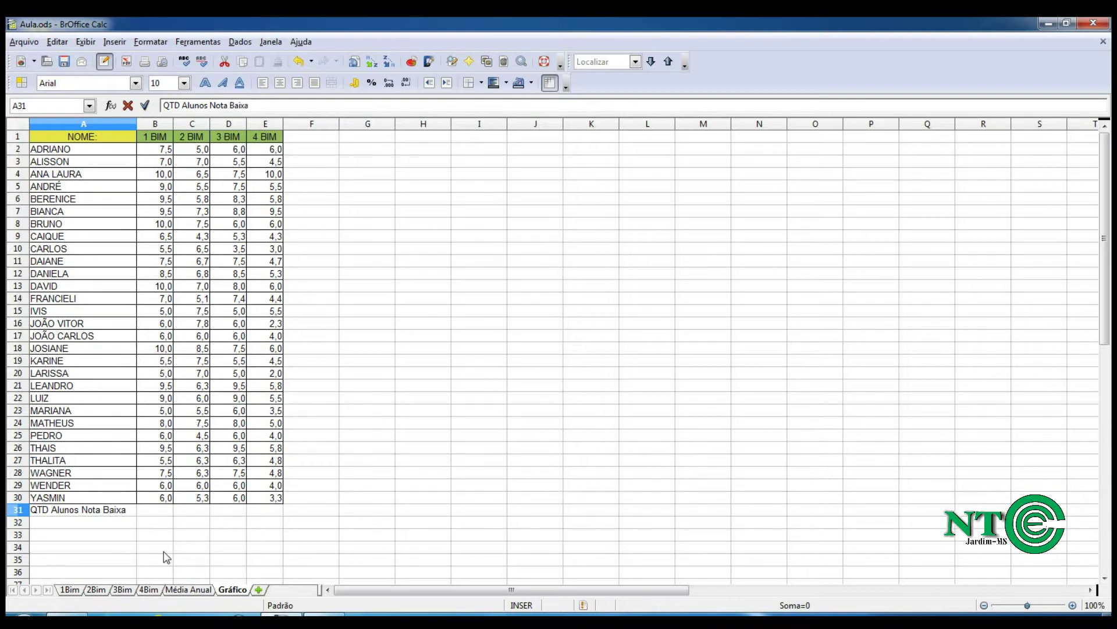
{"action": "key", "text": "Tab"}
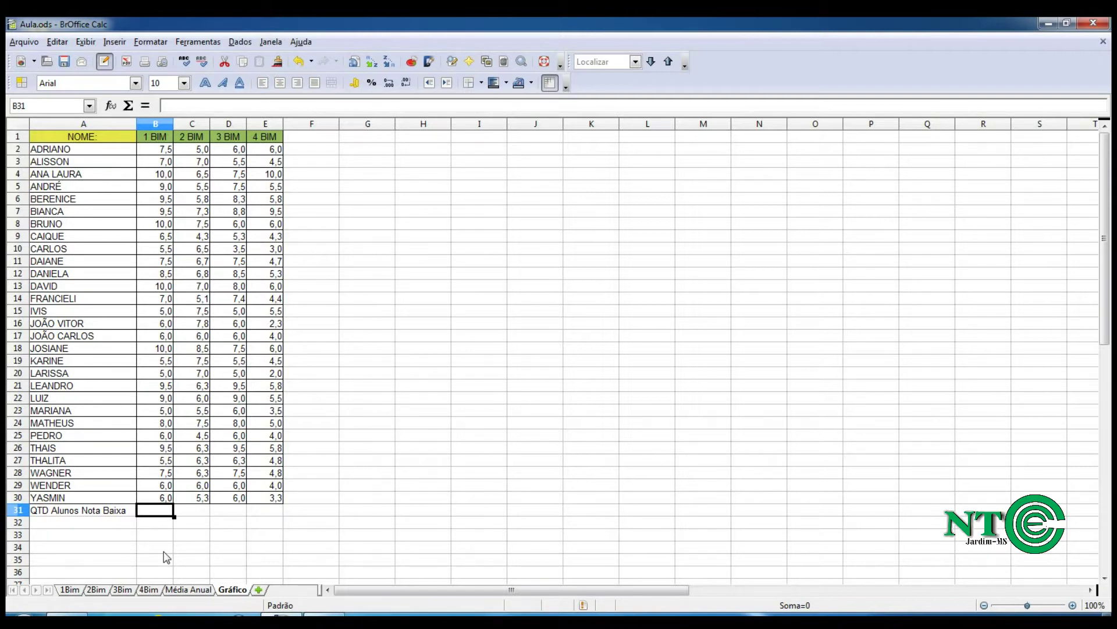
Step: Count the low 1 BIM averages in B31 with =CONT.SE(B2:B30;"<=5,9") and copy the formula across to E31
{"action": "type", "text": "="}
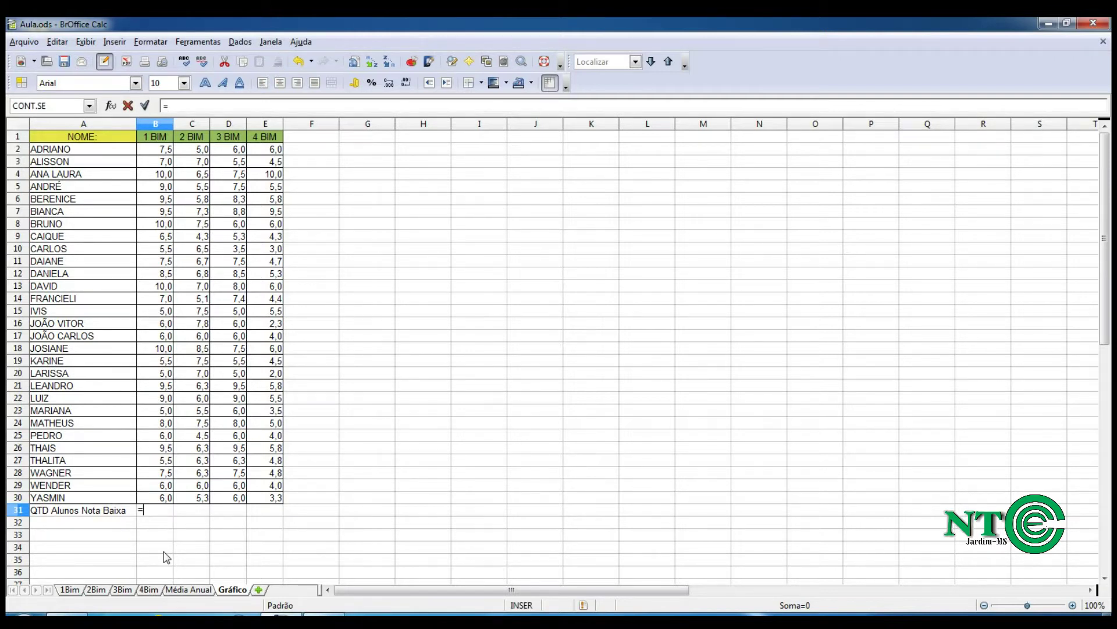
{"action": "type", "text": "cont.se("}
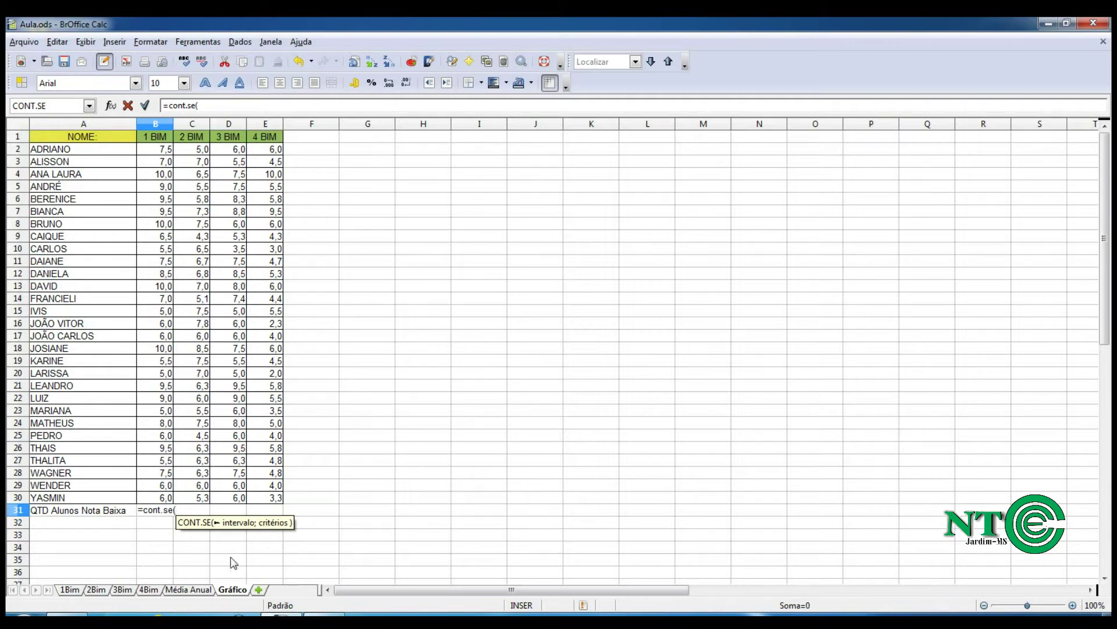
{"action": "left_click_drag", "start_coordinate": [157, 153], "coordinate": [155, 499]}
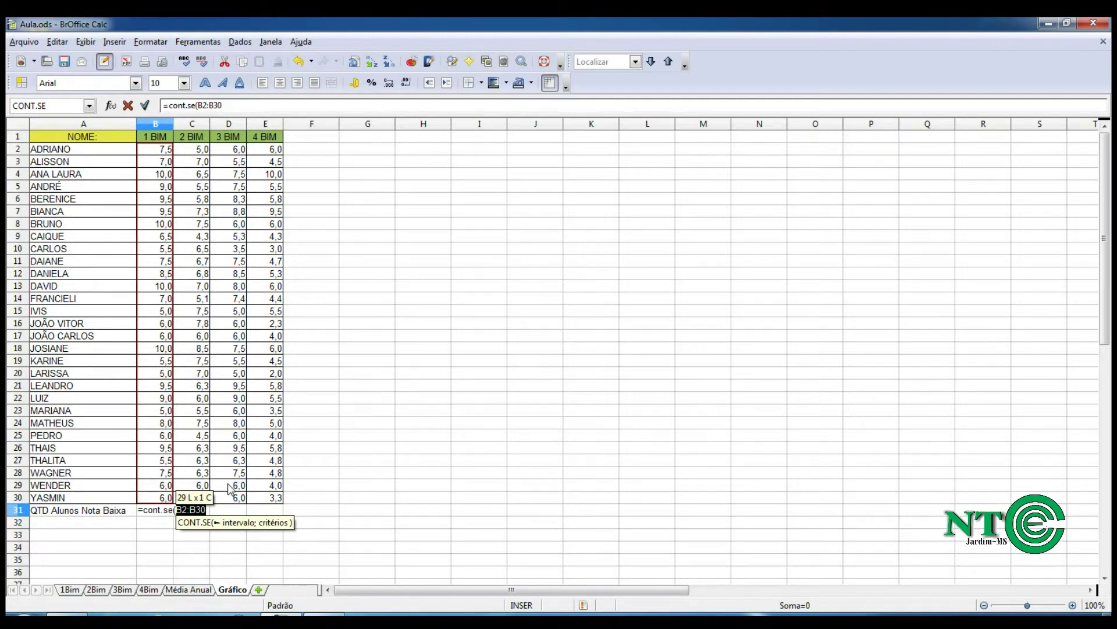
{"action": "type", "text": ";"}
{"action": "key", "text": "BackSpace"}
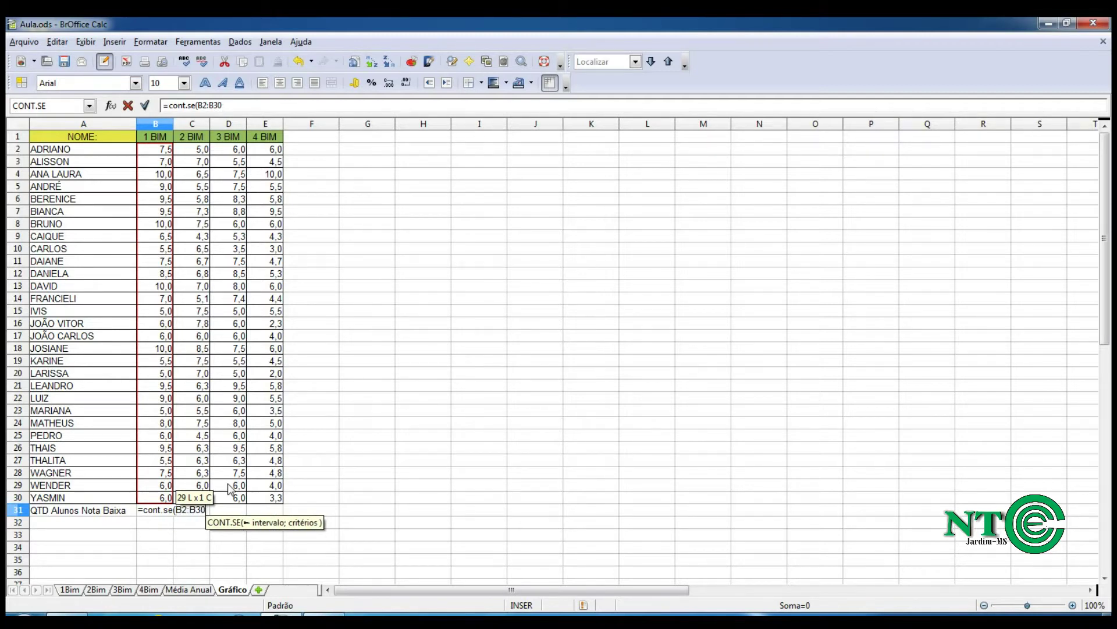
{"action": "type", "text": ";"}
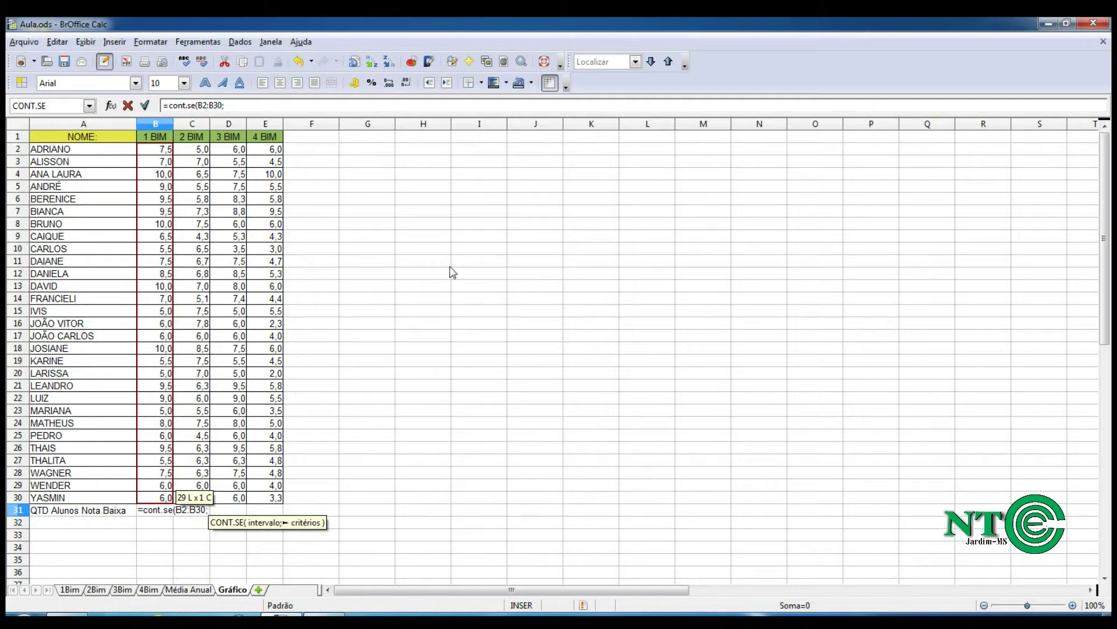
{"action": "type", "text": "\""}
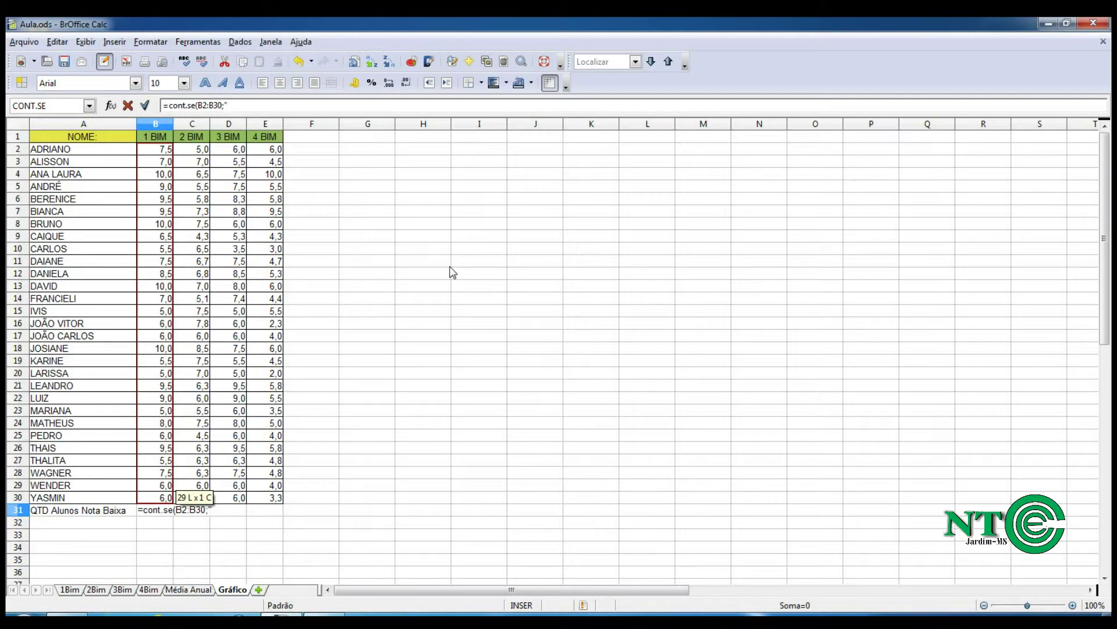
{"action": "type", "text": "<=5,9\""}
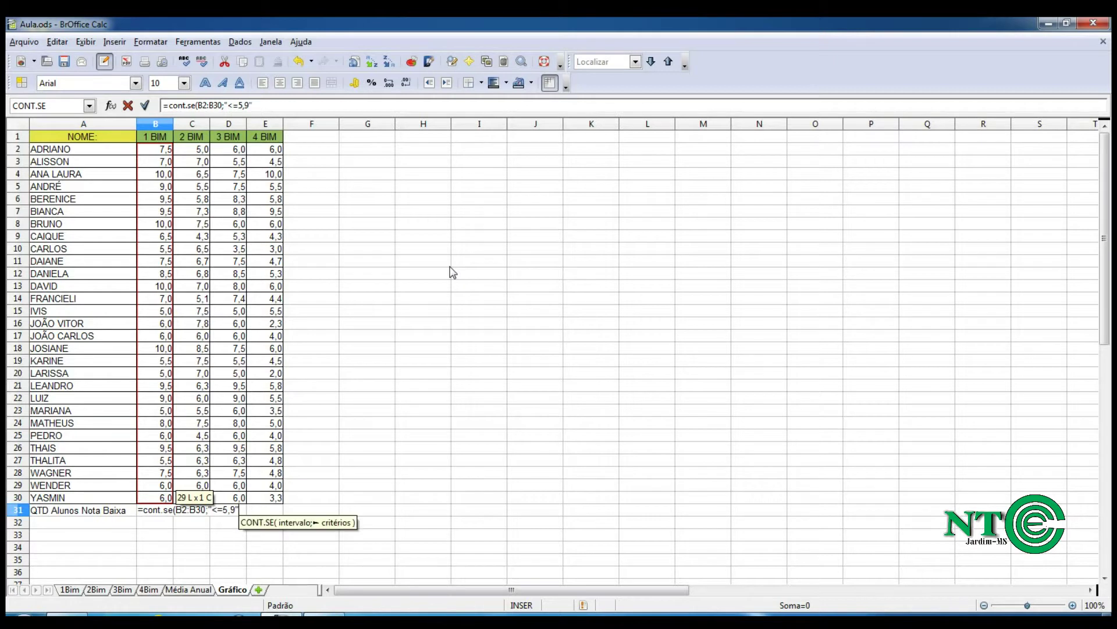
{"action": "type", "text": ")"}
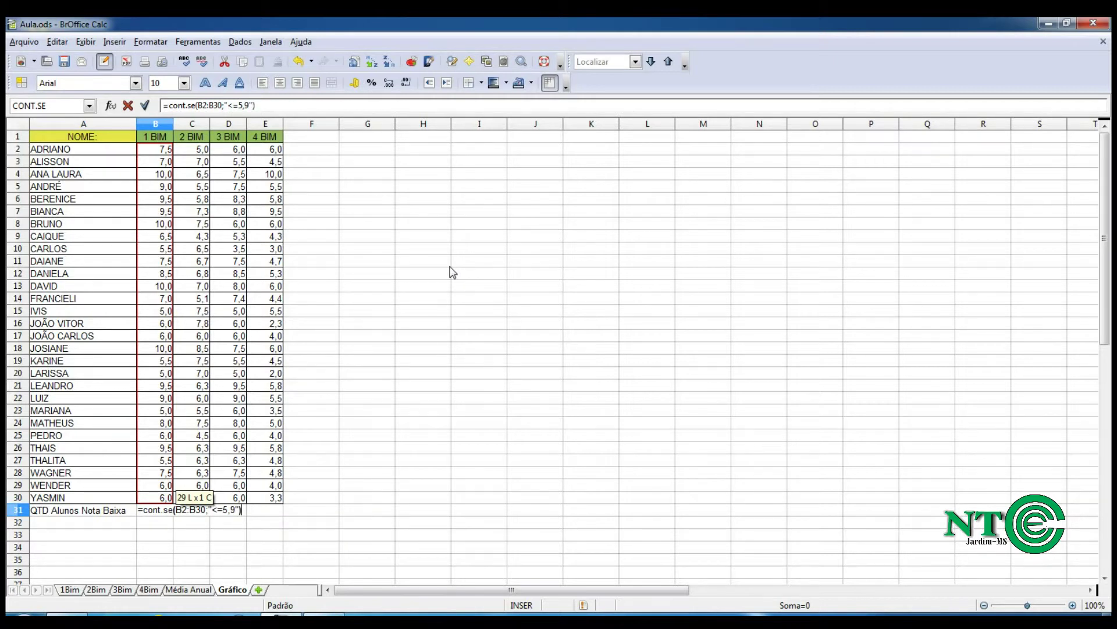
{"action": "key", "text": "Return"}
{"action": "key", "text": "Up"}
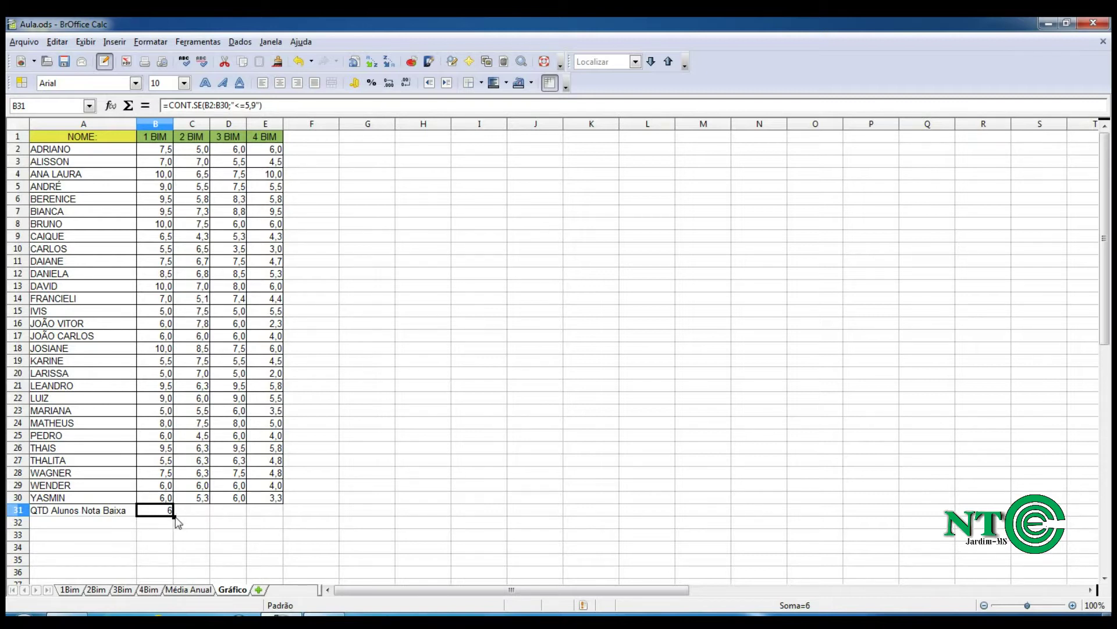
{"action": "left_click_drag", "start_coordinate": [175, 516], "coordinate": [291, 522]}
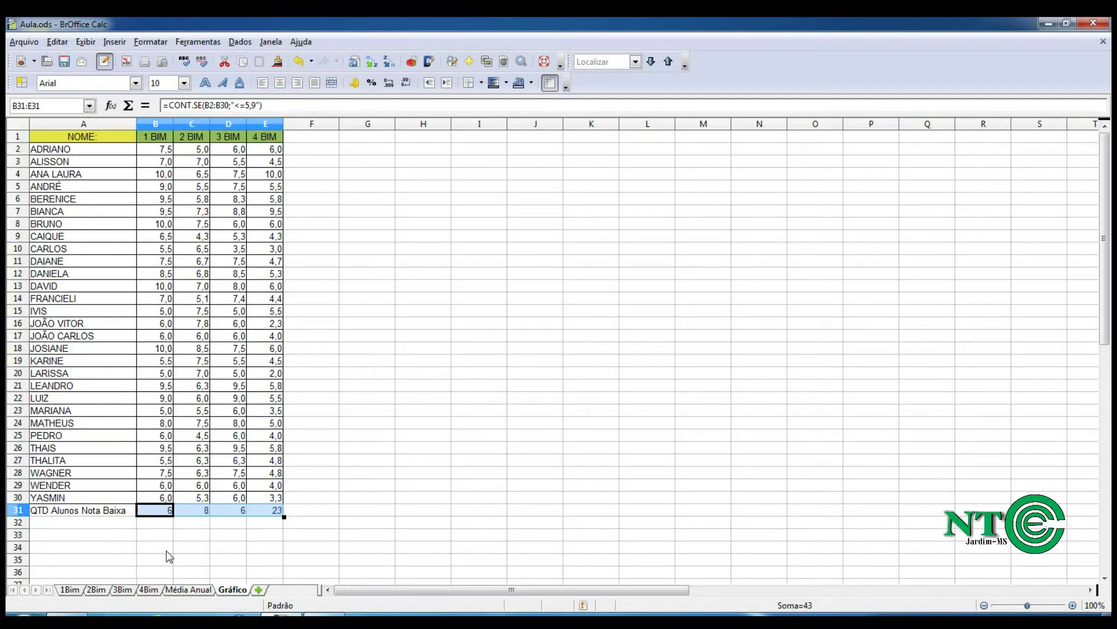
Step: Check the copied formulas in C31:E31 and compare the counts with the averages in the 4Bim, 1Bim, 2Bim and 3Bim sheets
{"action": "left_click", "coordinate": [197, 512]}
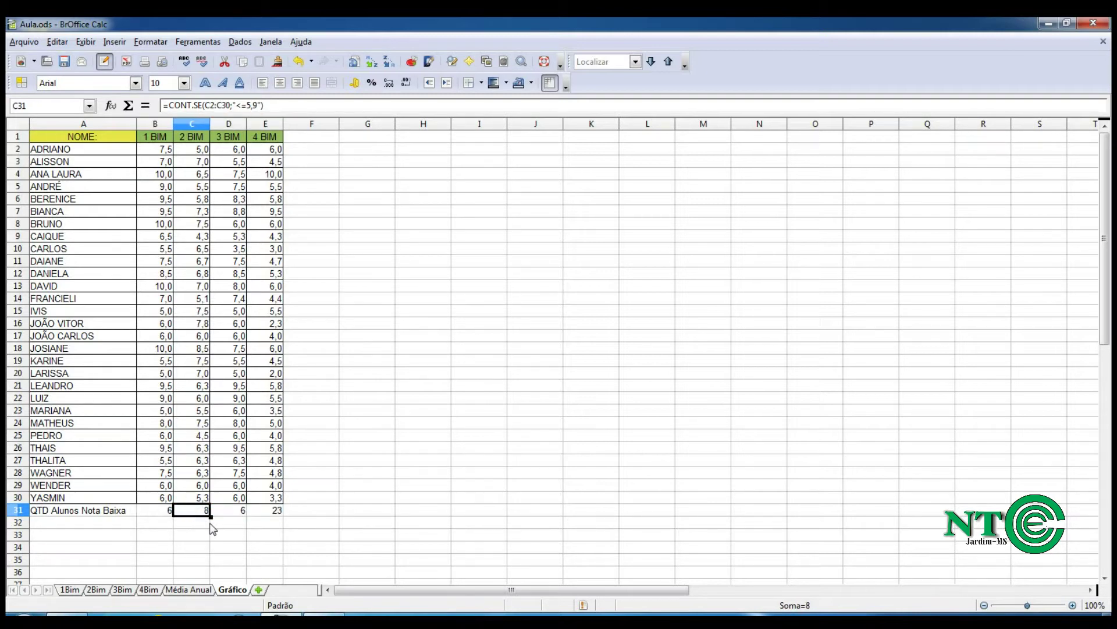
{"action": "left_click", "coordinate": [230, 512]}
{"action": "left_click", "coordinate": [267, 512]}
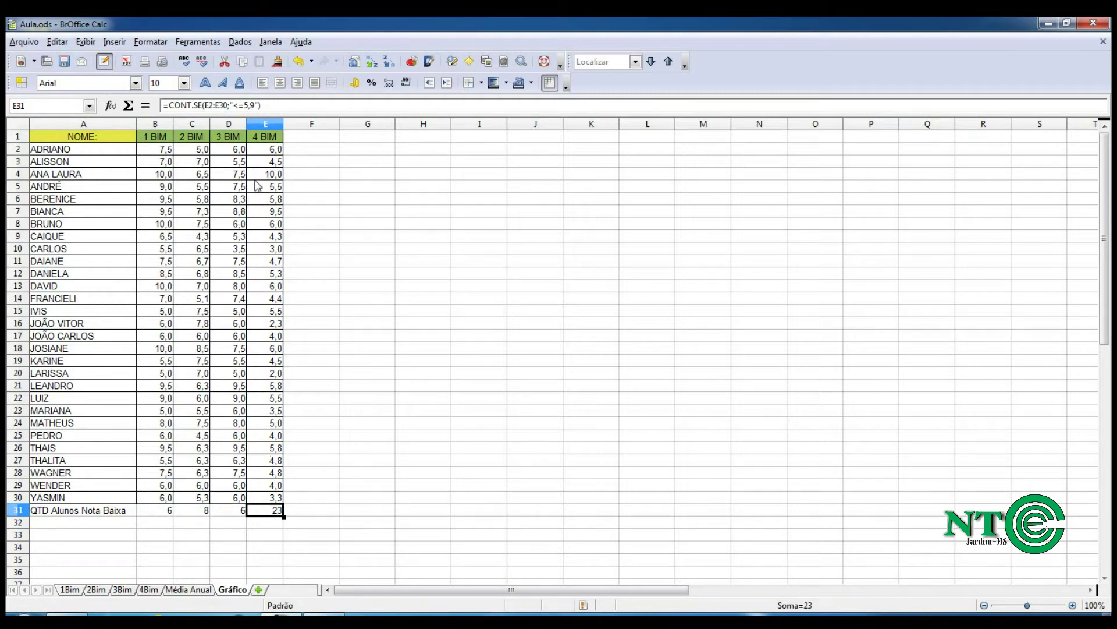
{"action": "left_click", "coordinate": [148, 589]}
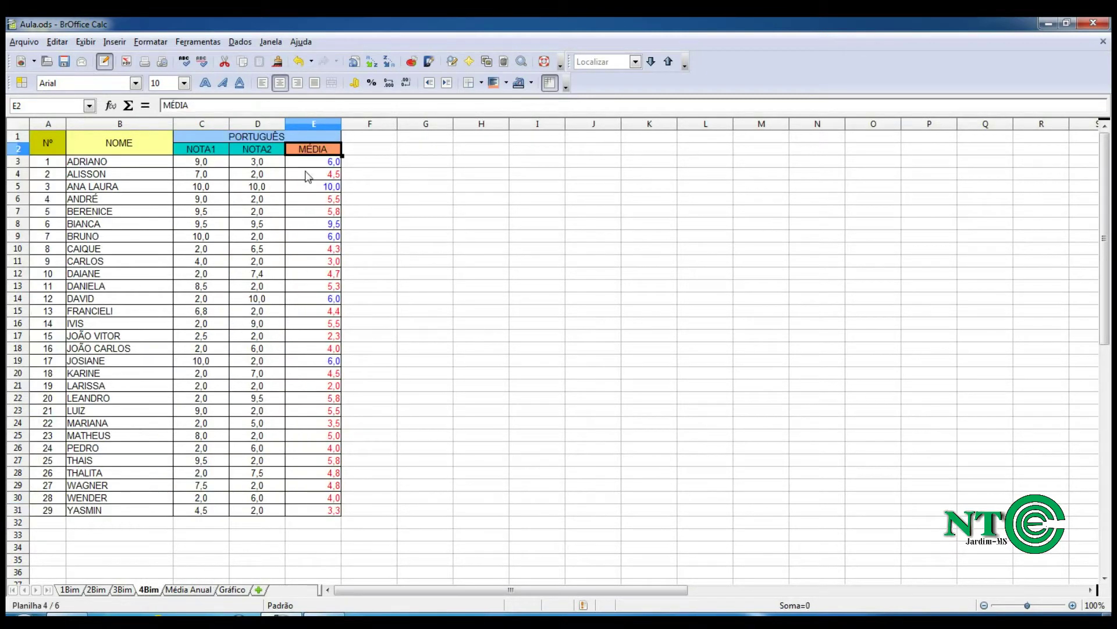
{"action": "left_click", "coordinate": [68, 590]}
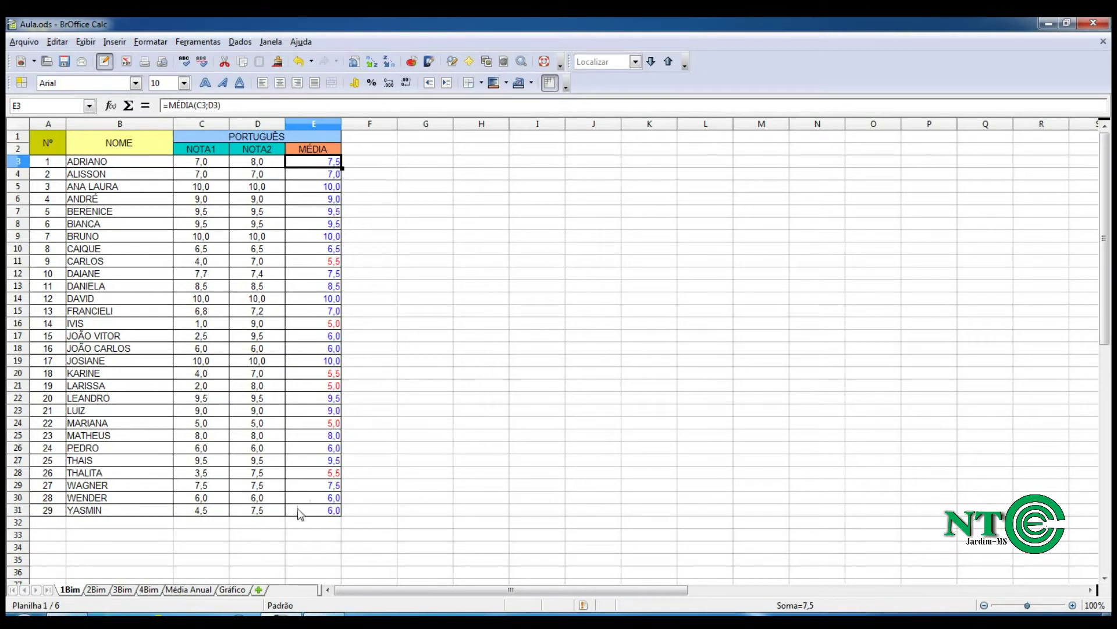
{"action": "left_click", "coordinate": [97, 590]}
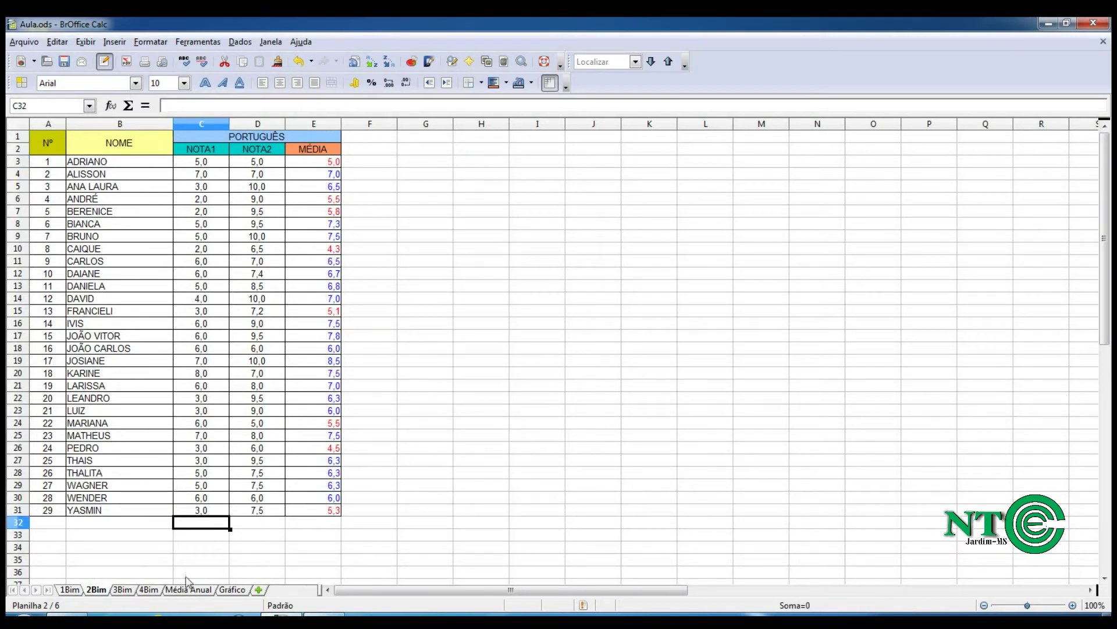
{"action": "left_click", "coordinate": [123, 590]}
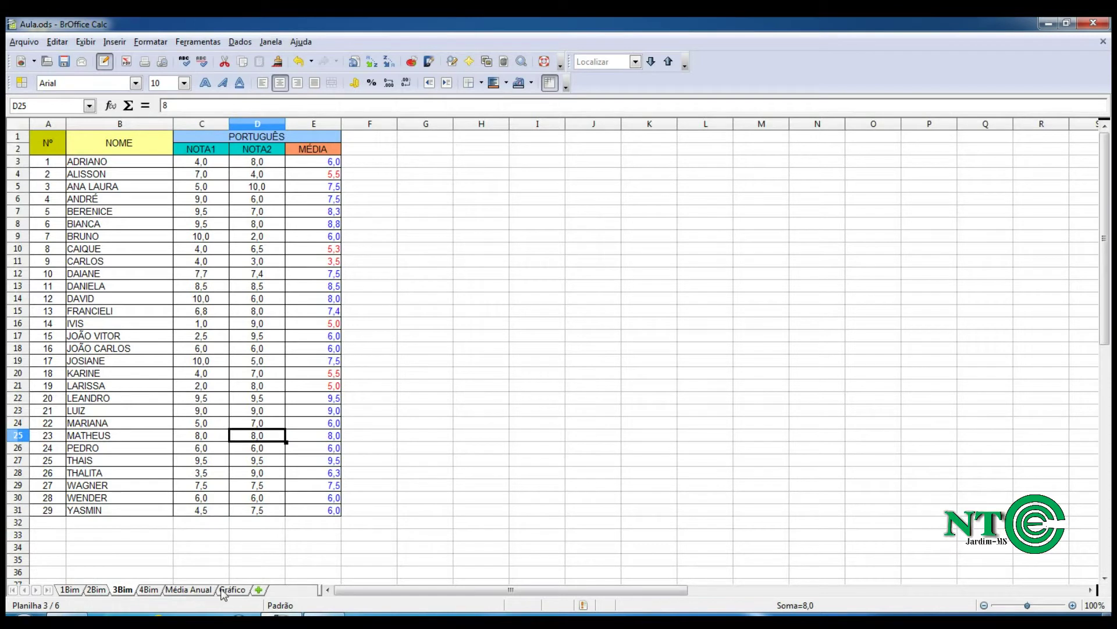
{"action": "left_click", "coordinate": [232, 590]}
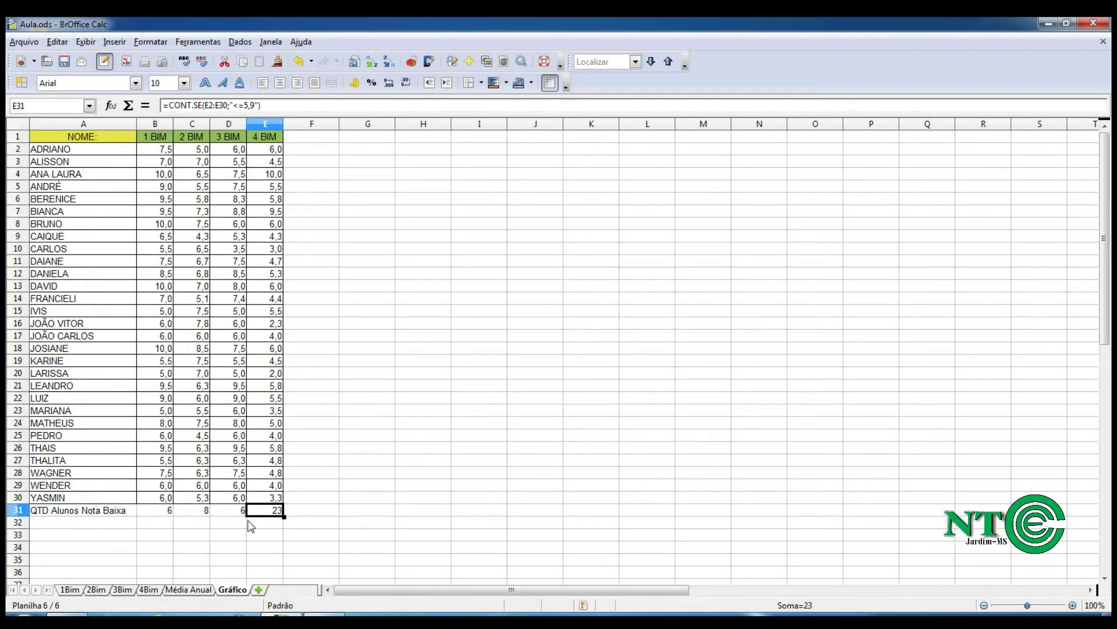
Step: Insert a normal Pizza chart of the low-grade counts from A31:E31 in the Gráfico sheet
{"action": "left_click", "coordinate": [77, 512]}
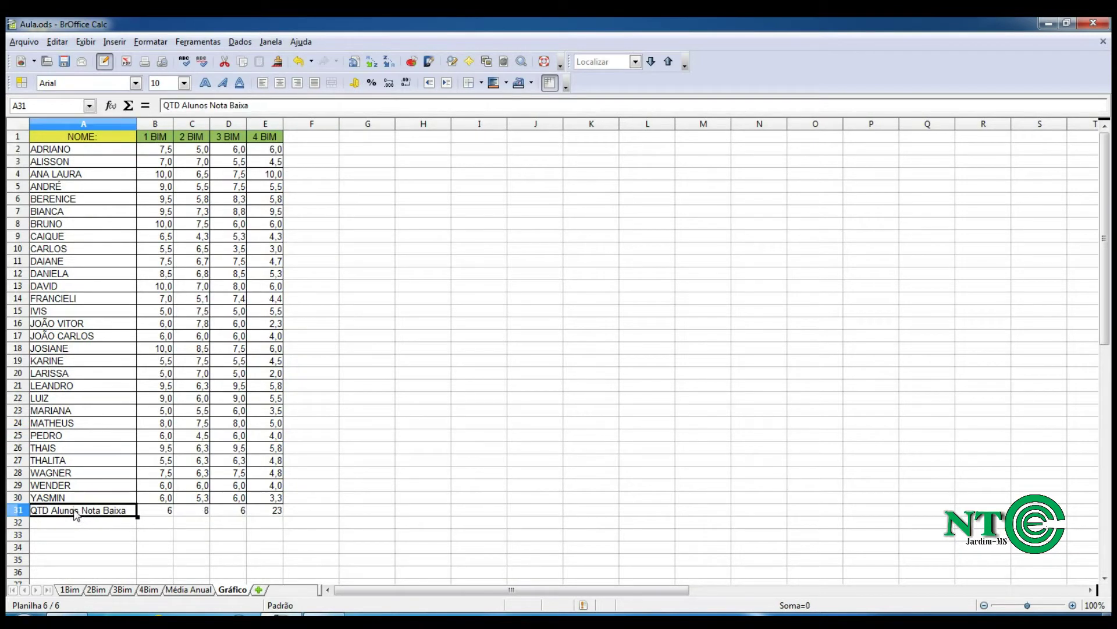
{"action": "left_click_drag", "start_coordinate": [75, 512], "coordinate": [267, 514]}
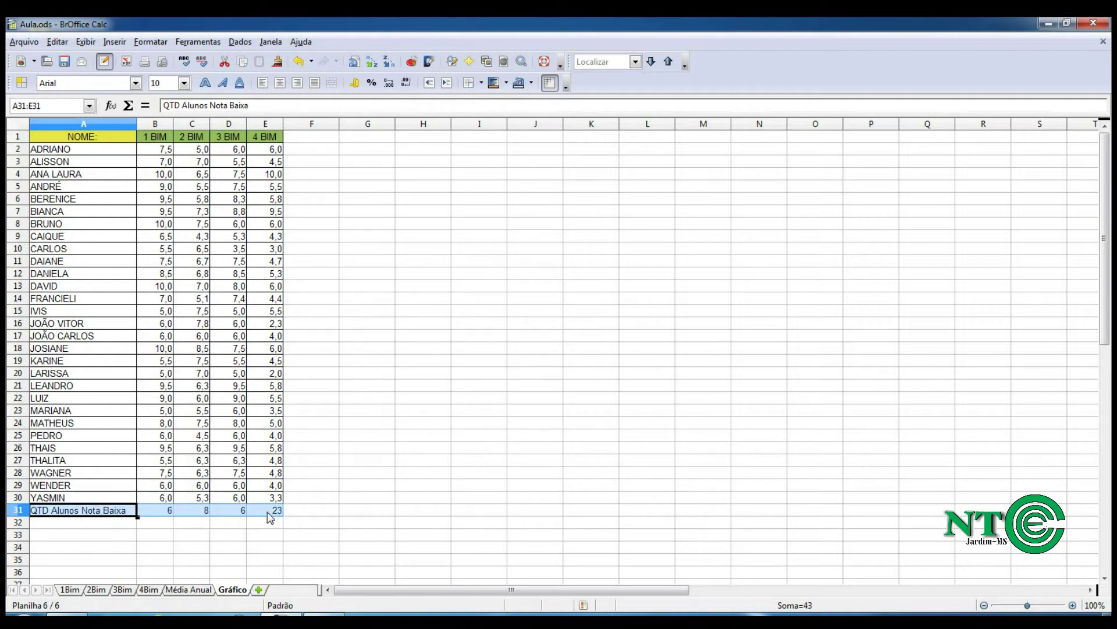
{"action": "left_click", "coordinate": [114, 41]}
{"action": "left_click", "coordinate": [142, 328]}
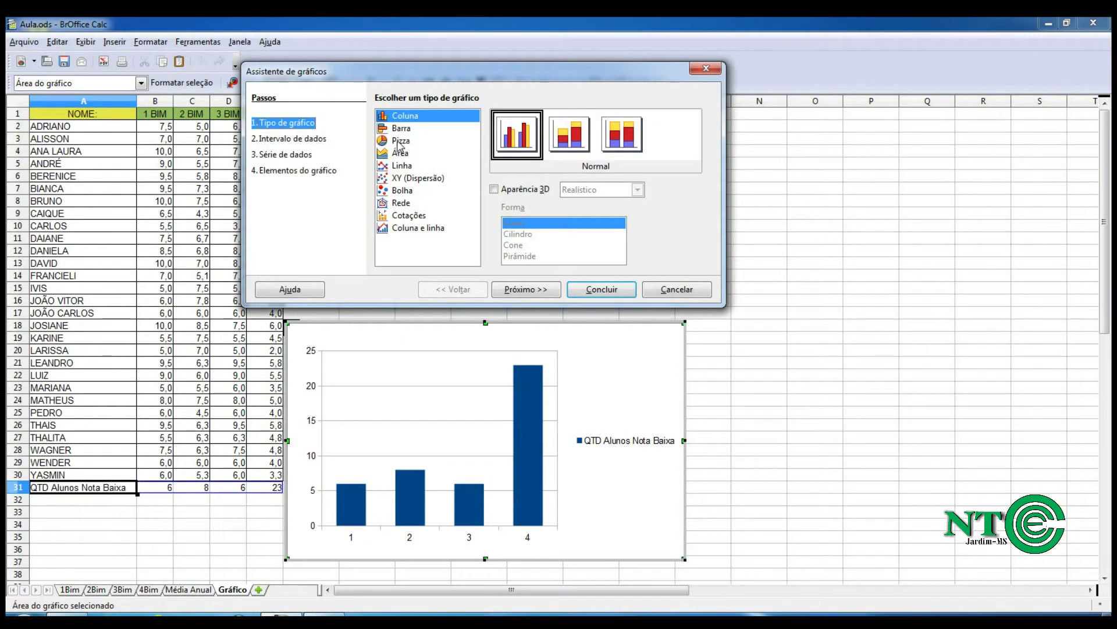
{"action": "left_click", "coordinate": [400, 141]}
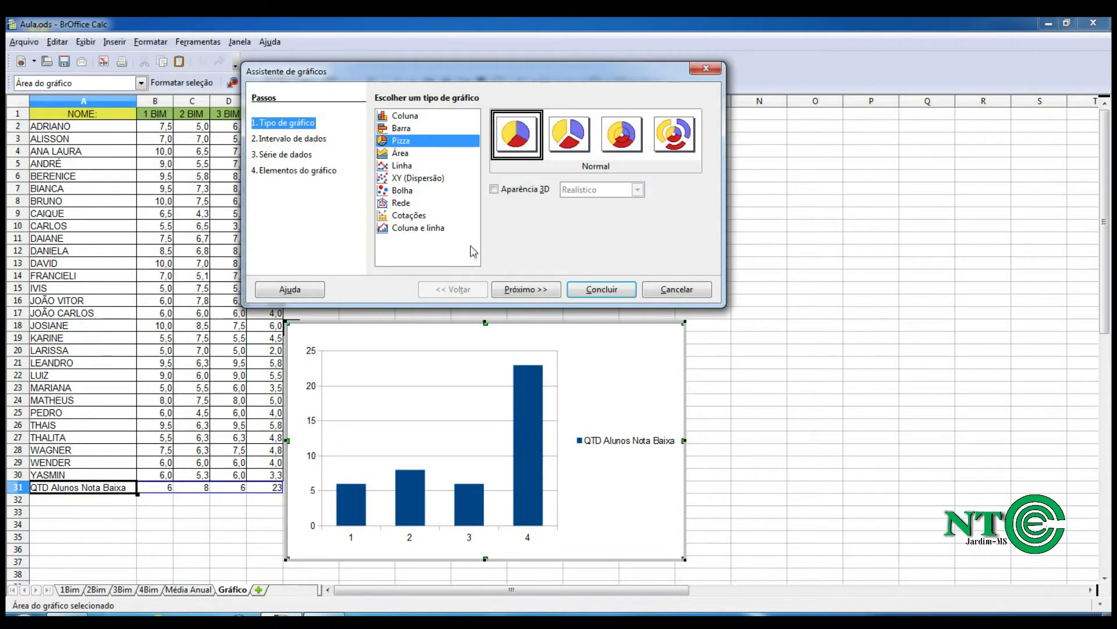
{"action": "left_click", "coordinate": [605, 291]}
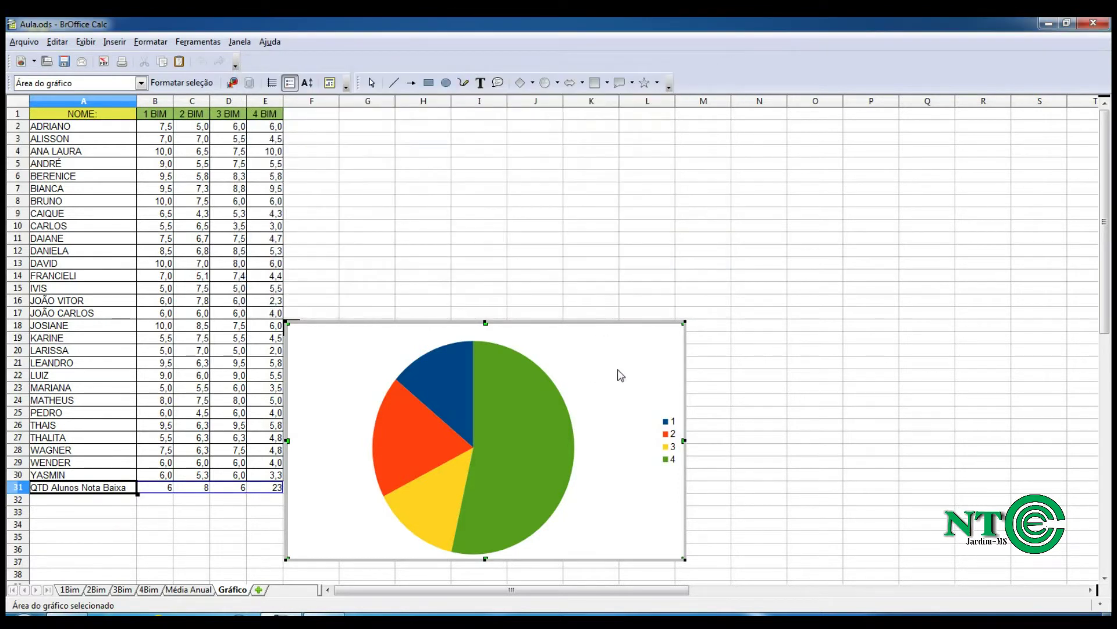
Step: Move the low-grade pie chart up beside the student averages table, with its upper edge near row 2
{"action": "left_click", "coordinate": [628, 367]}
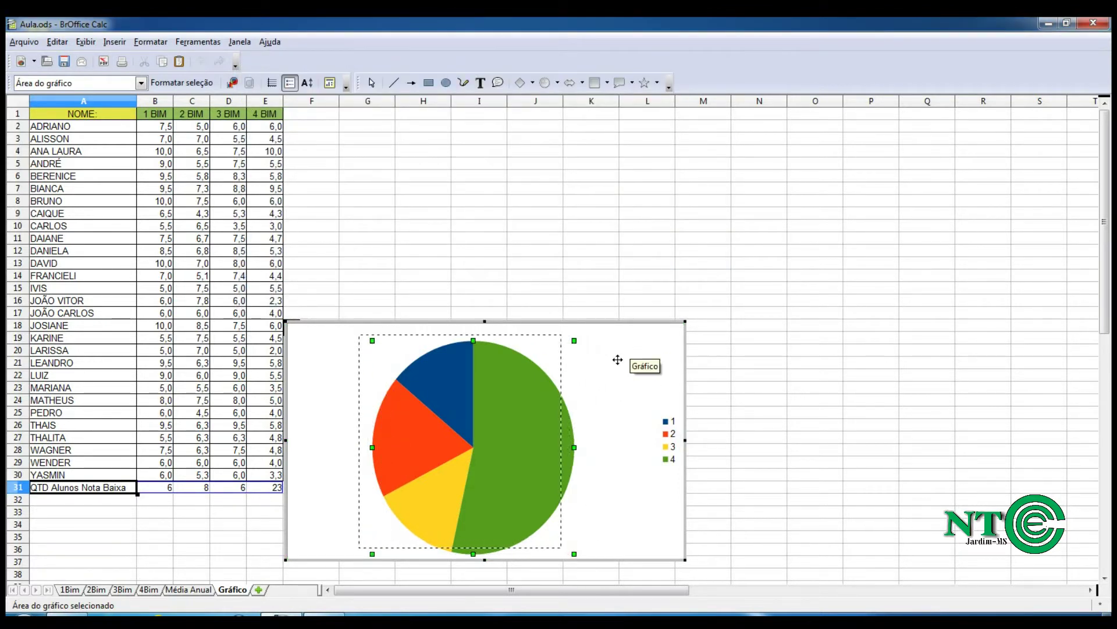
{"action": "key", "text": "Escape"}
{"action": "left_click", "coordinate": [714, 367]}
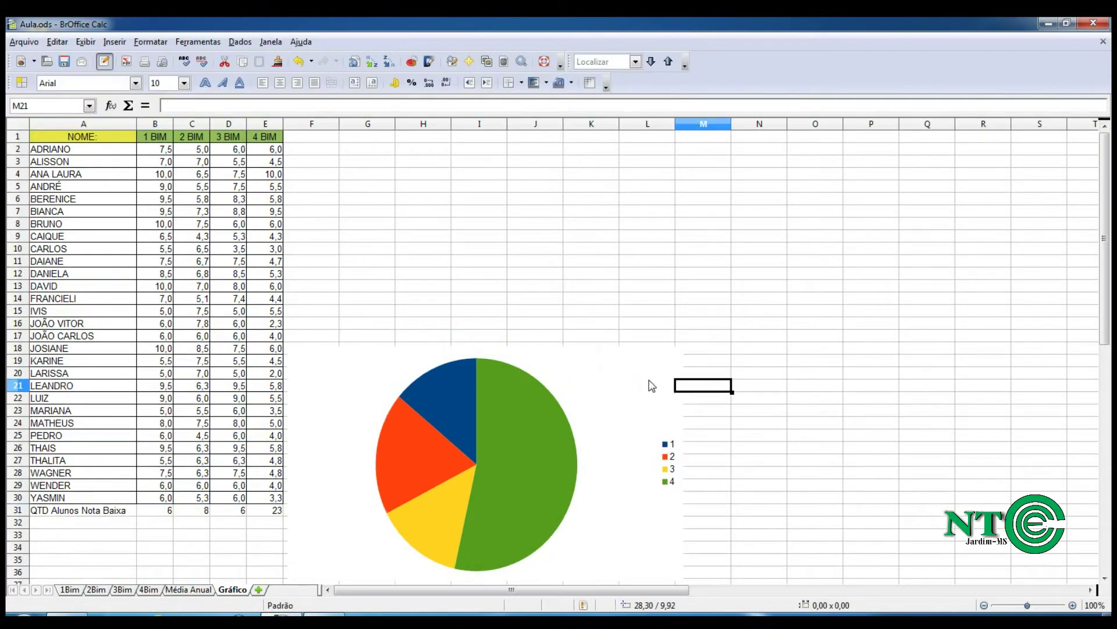
{"action": "left_click_drag", "start_coordinate": [651, 386], "coordinate": [717, 192]}
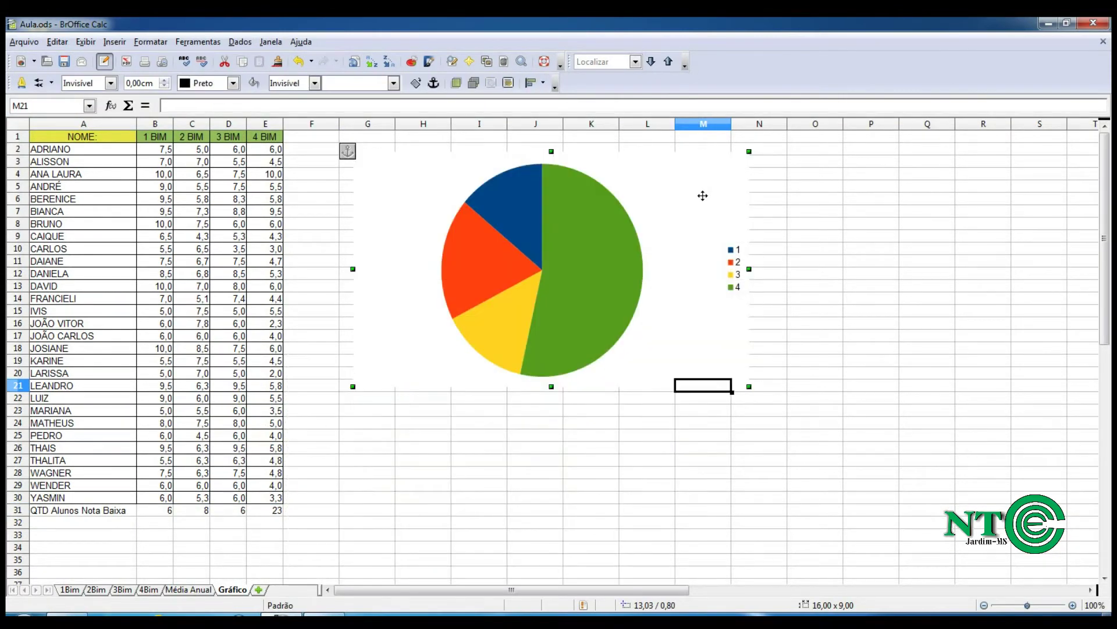
Step: Add the title "Alunos com Notas Baixa" to the pie chart
{"action": "right_click", "coordinate": [703, 195]}
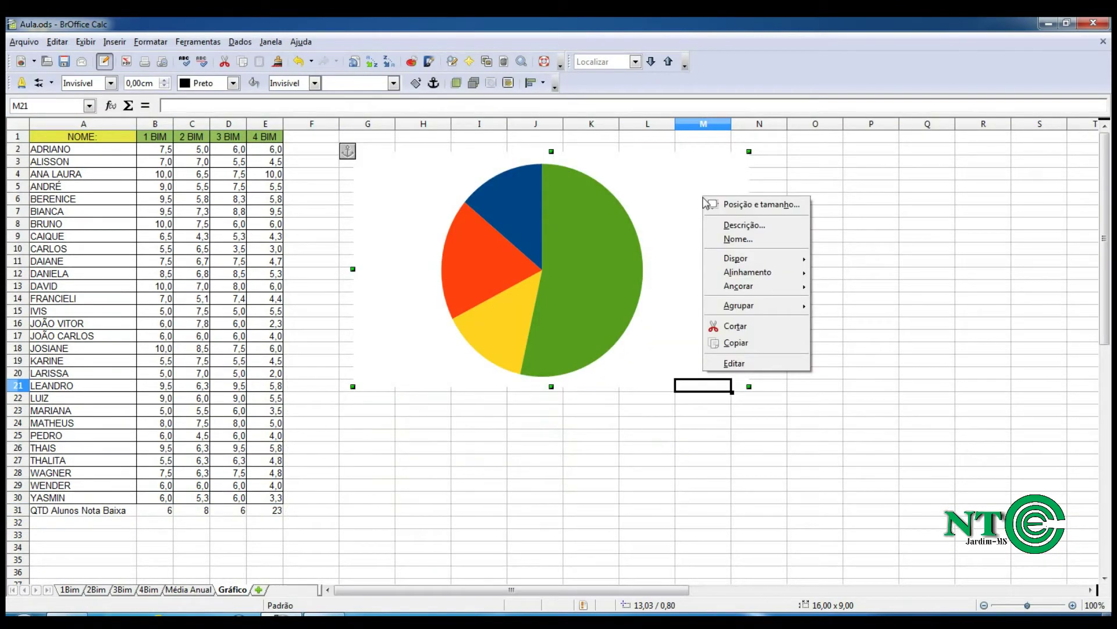
{"action": "left_click", "coordinate": [683, 267]}
{"action": "double_click", "coordinate": [667, 178]}
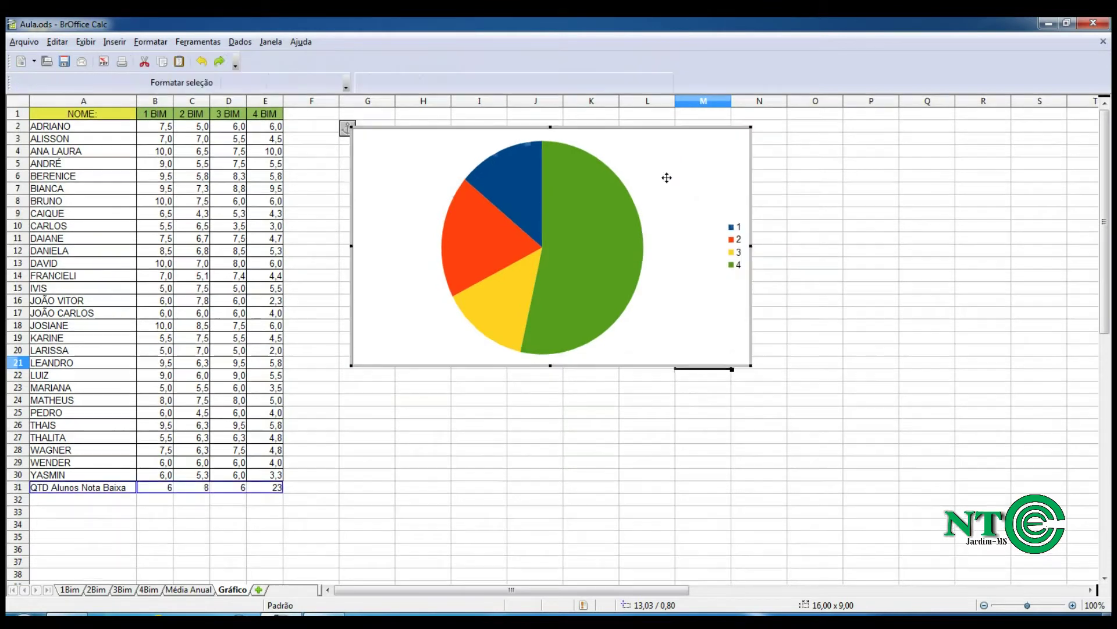
{"action": "right_click", "coordinate": [667, 178]}
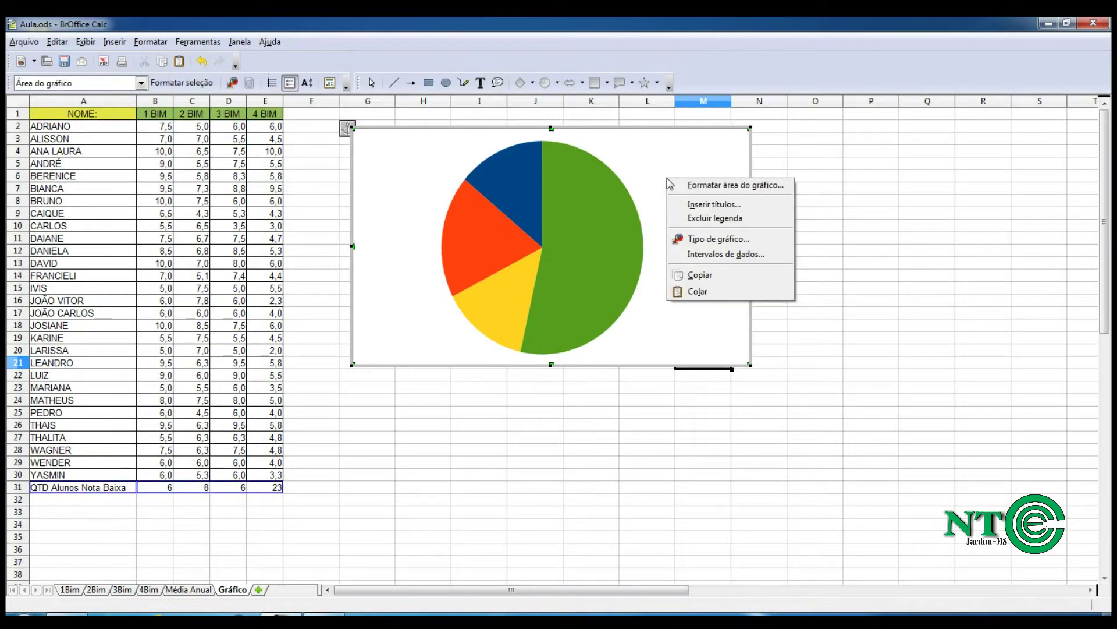
{"action": "left_click", "coordinate": [705, 204]}
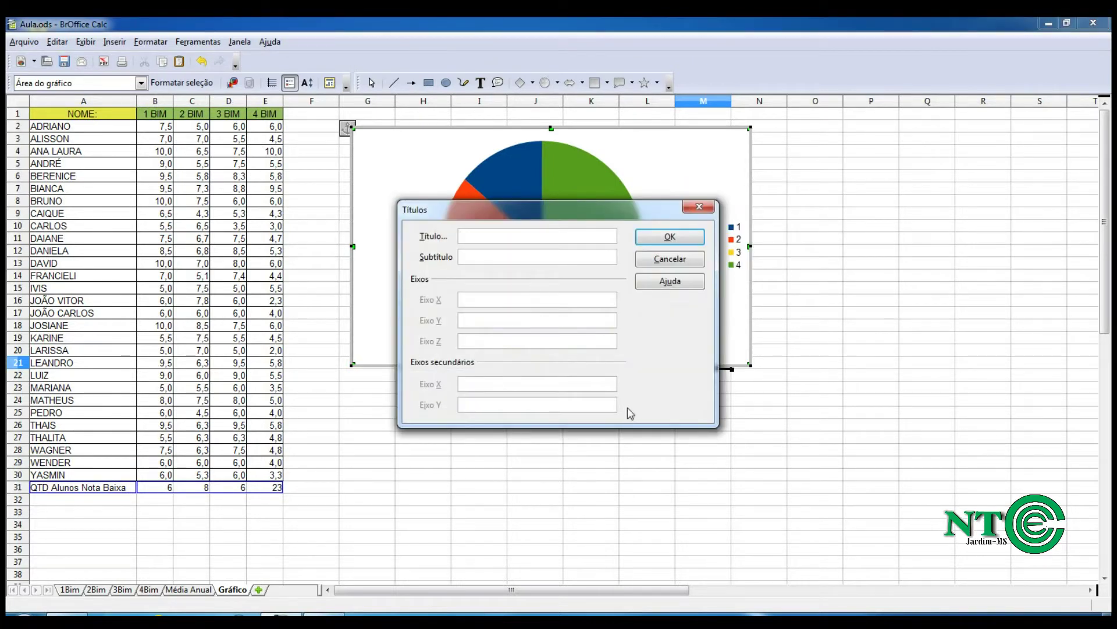
{"action": "type", "text": "Alunos com"}
{"action": "key", "text": "BackSpace"}
{"action": "key", "text": "BackSpace"}
{"action": "key", "text": "BackSpace"}
{"action": "type", "text": "com Notas Baixa"}
{"action": "left_click", "coordinate": [643, 236]}
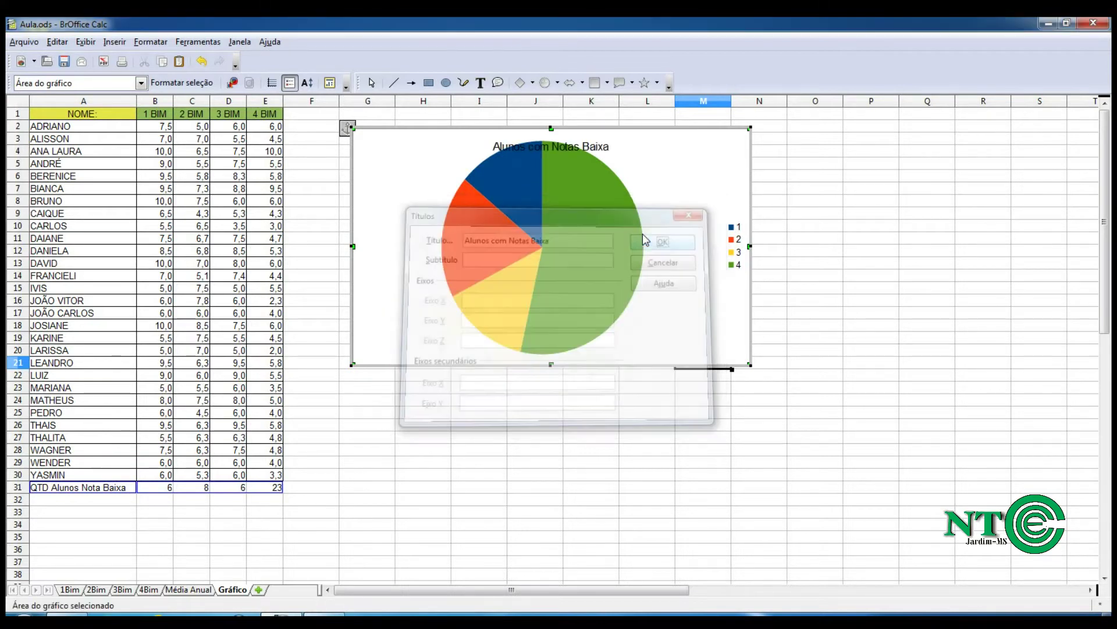
Step: Nudge the chart slightly toward the table and shrink the pie so that it sits clear below the title
{"action": "left_click", "coordinate": [617, 253]}
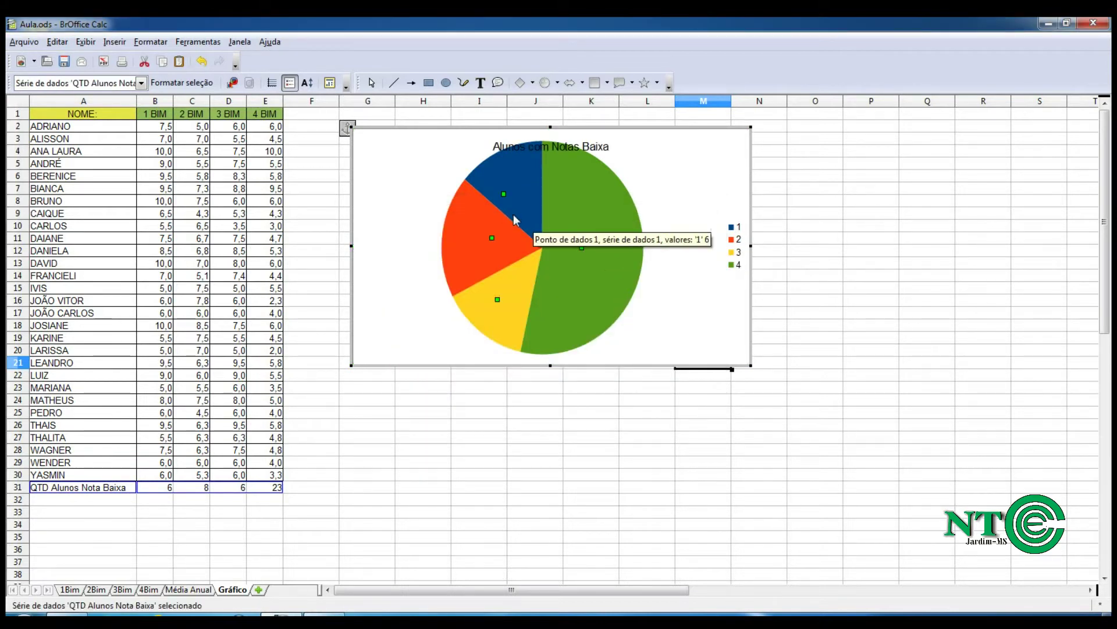
{"action": "left_click", "coordinate": [673, 185]}
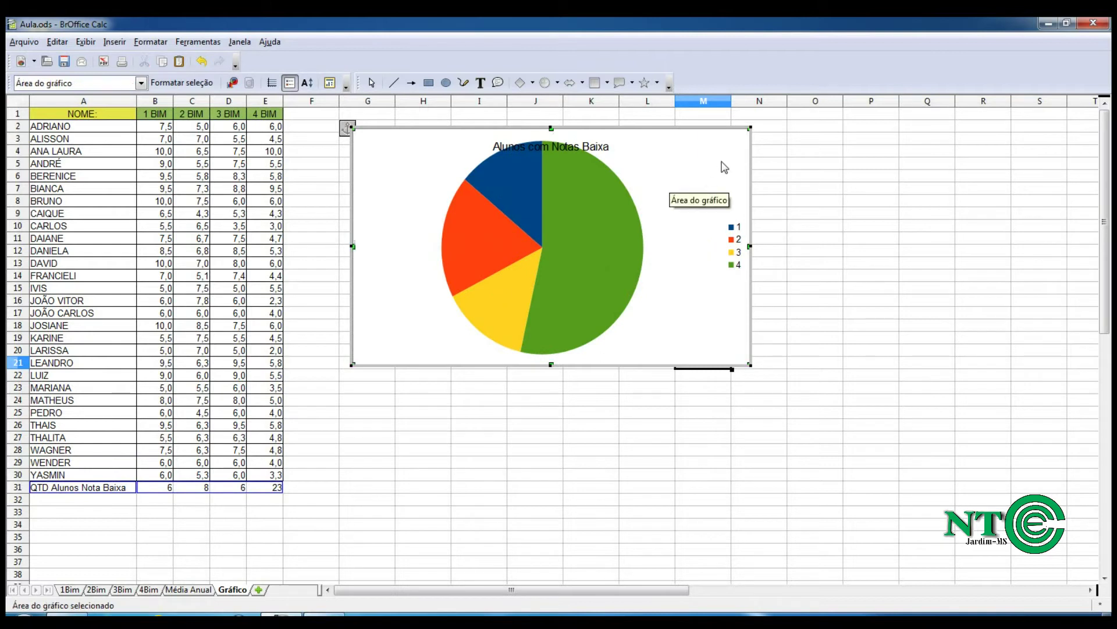
{"action": "left_click", "coordinate": [630, 206]}
{"action": "left_click", "coordinate": [757, 166]}
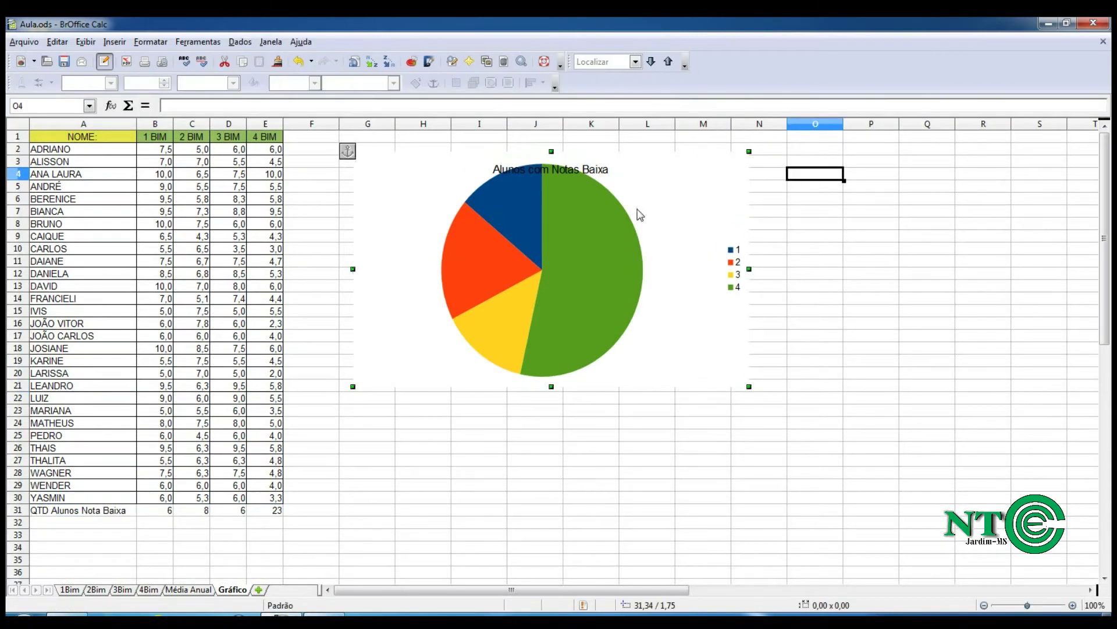
{"action": "mouse_move", "coordinate": [583, 228]}
{"action": "left_mouse_down"}
{"action": "mouse_move", "coordinate": [560, 241]}
{"action": "mouse_move", "coordinate": [570, 233]}
{"action": "left_mouse_up"}
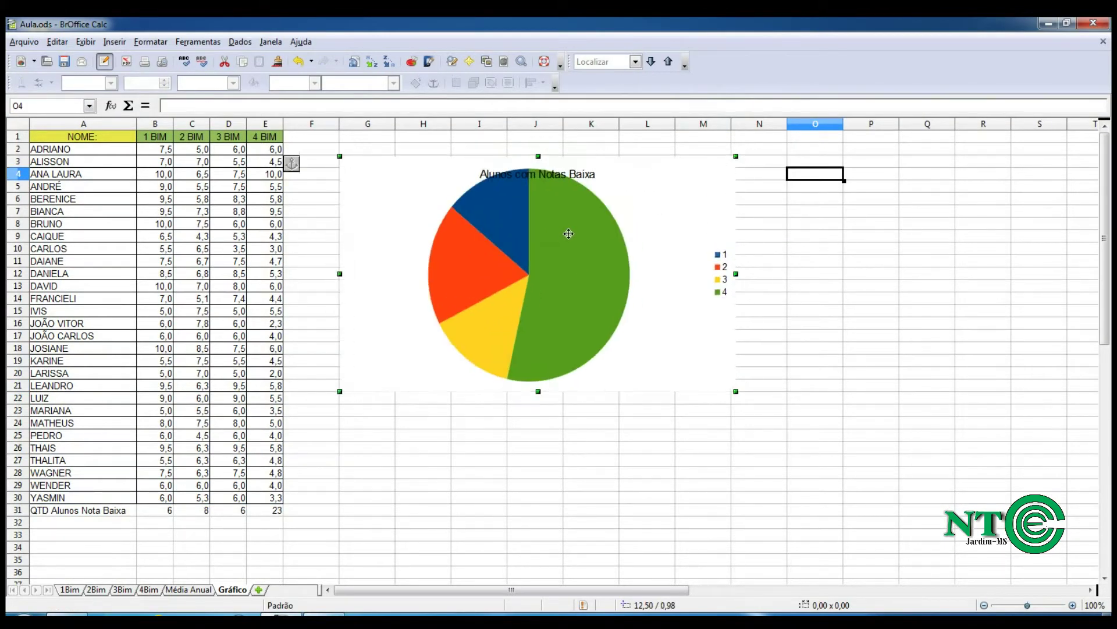
{"action": "double_click", "coordinate": [572, 178]}
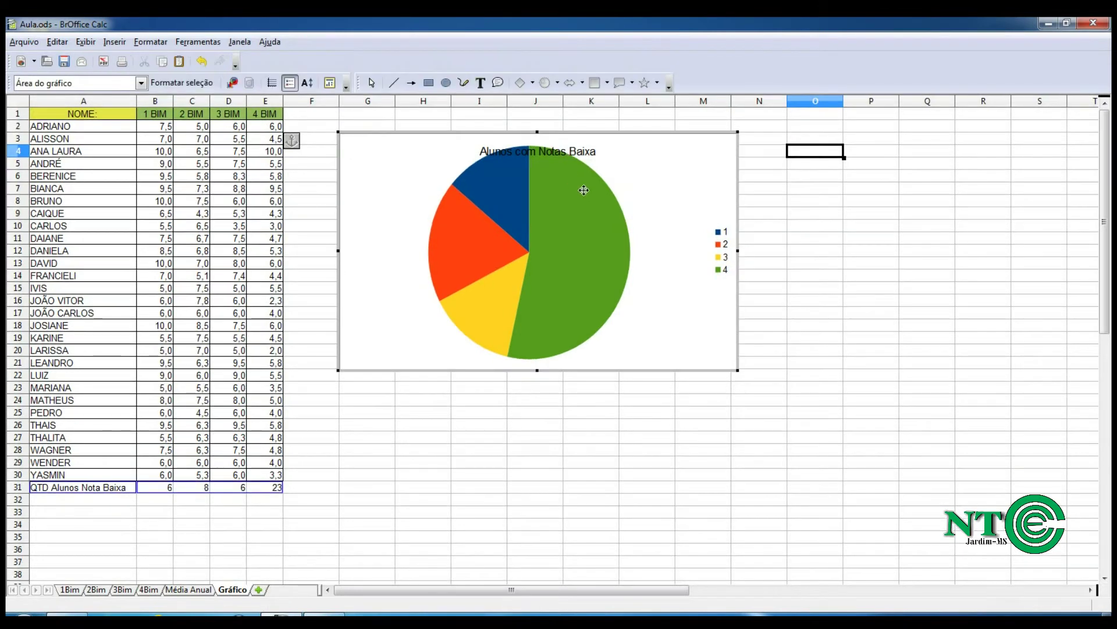
{"action": "left_click", "coordinate": [593, 206]}
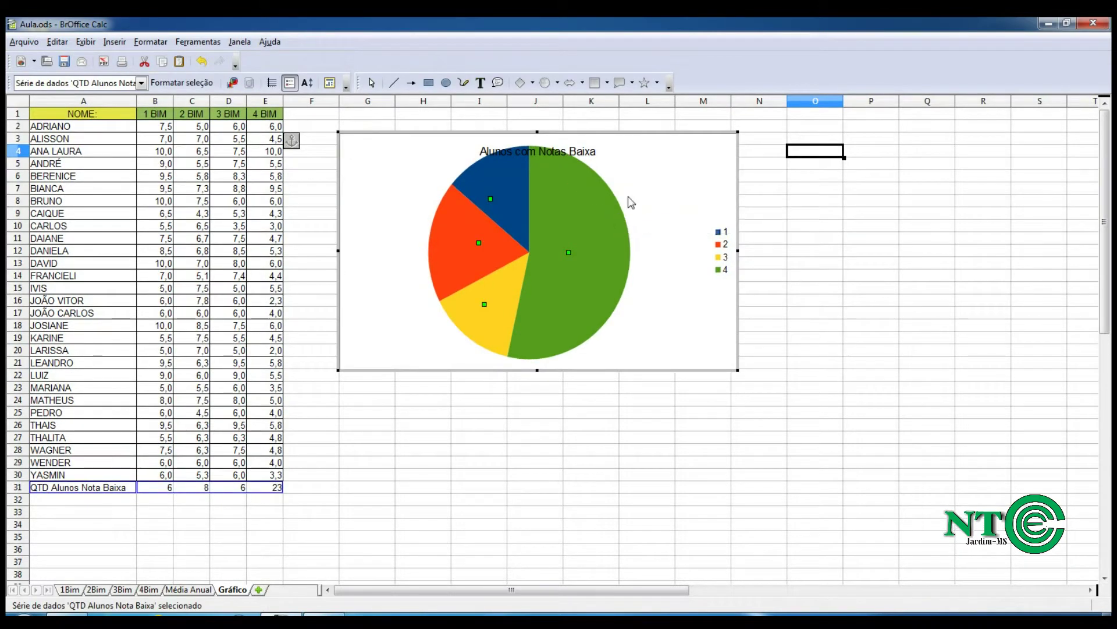
{"action": "left_click", "coordinate": [630, 195]}
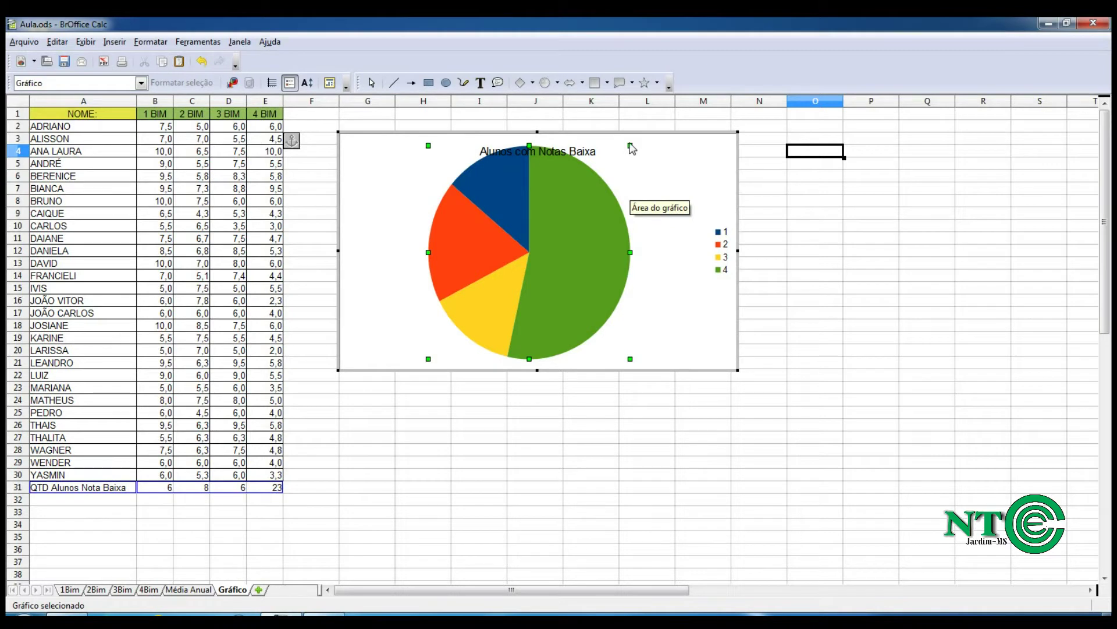
{"action": "left_click_drag", "start_coordinate": [631, 146], "coordinate": [604, 181]}
{"action": "left_click", "coordinate": [643, 233]}
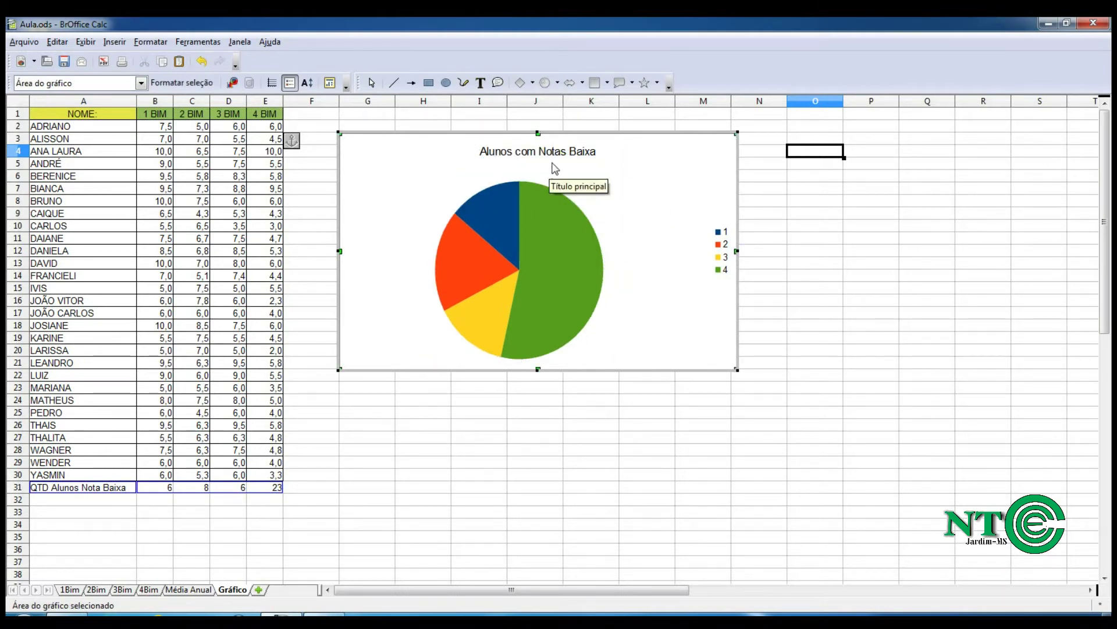
Step: Give the chart title a black border in the "Tracejado fino (variável)" line style
{"action": "left_click", "coordinate": [550, 156]}
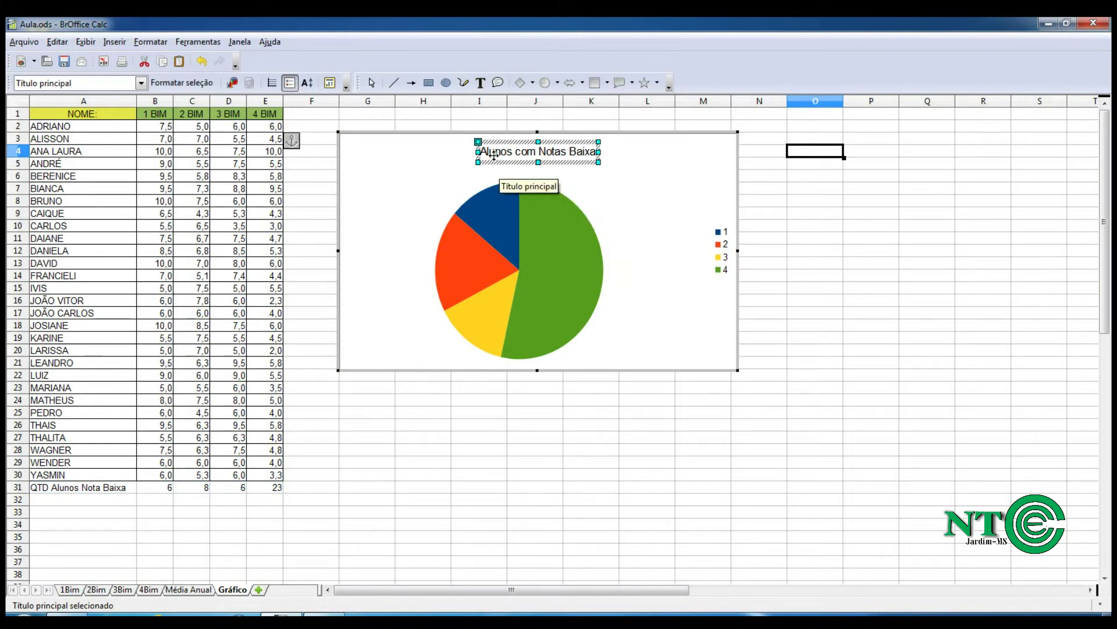
{"action": "right_click", "coordinate": [493, 155]}
{"action": "left_click", "coordinate": [547, 163]}
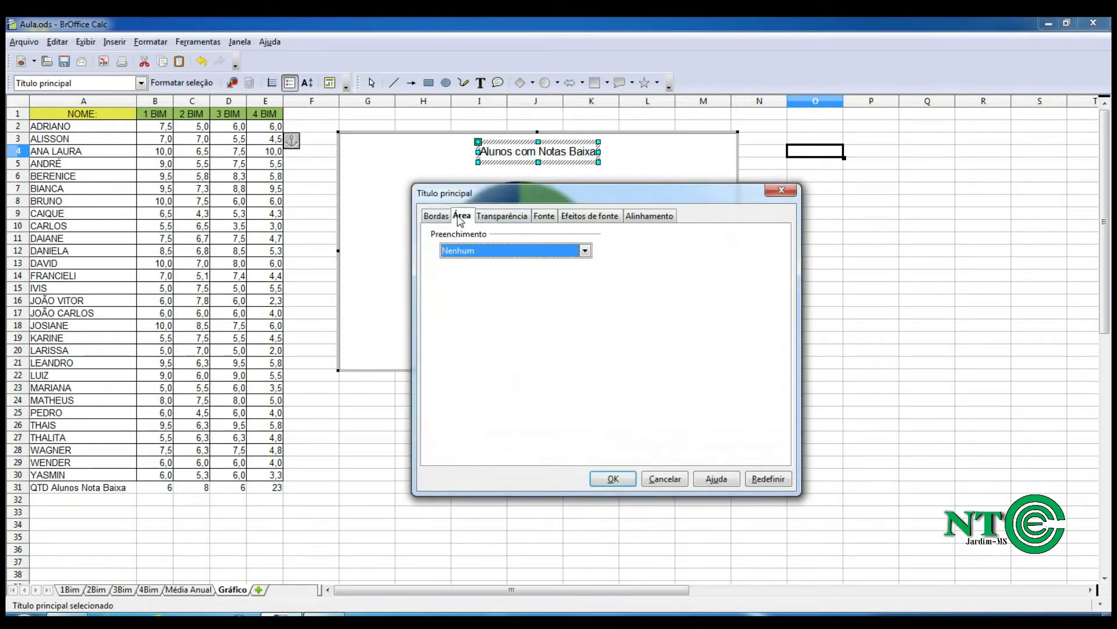
{"action": "left_click", "coordinate": [446, 218]}
{"action": "left_click", "coordinate": [489, 267]}
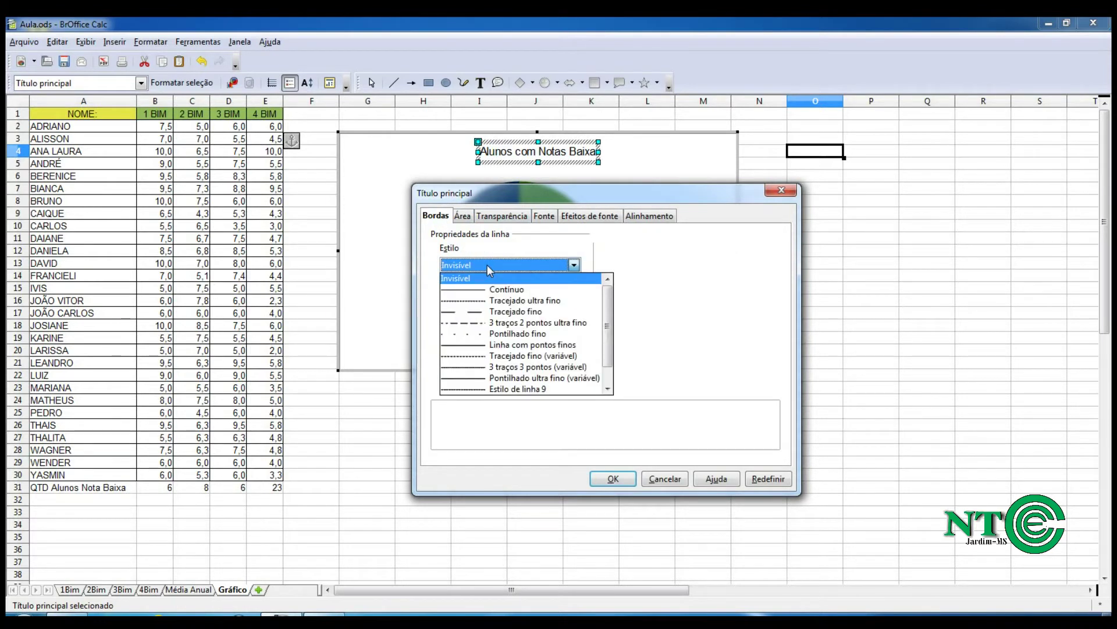
{"action": "left_click", "coordinate": [471, 356]}
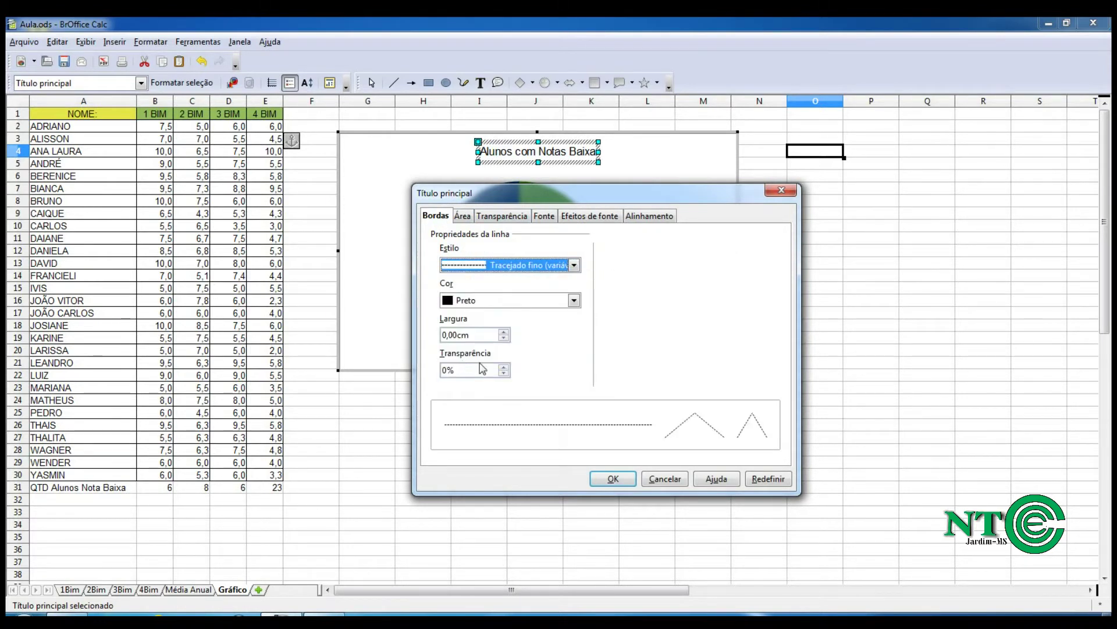
{"action": "left_click", "coordinate": [631, 483]}
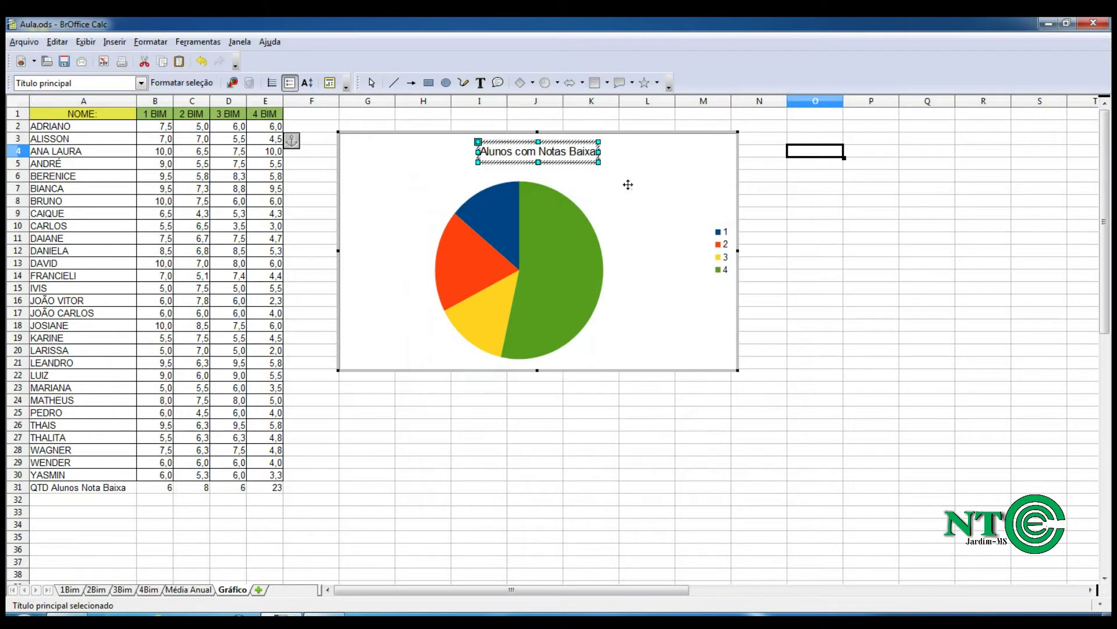
{"action": "left_click", "coordinate": [648, 160]}
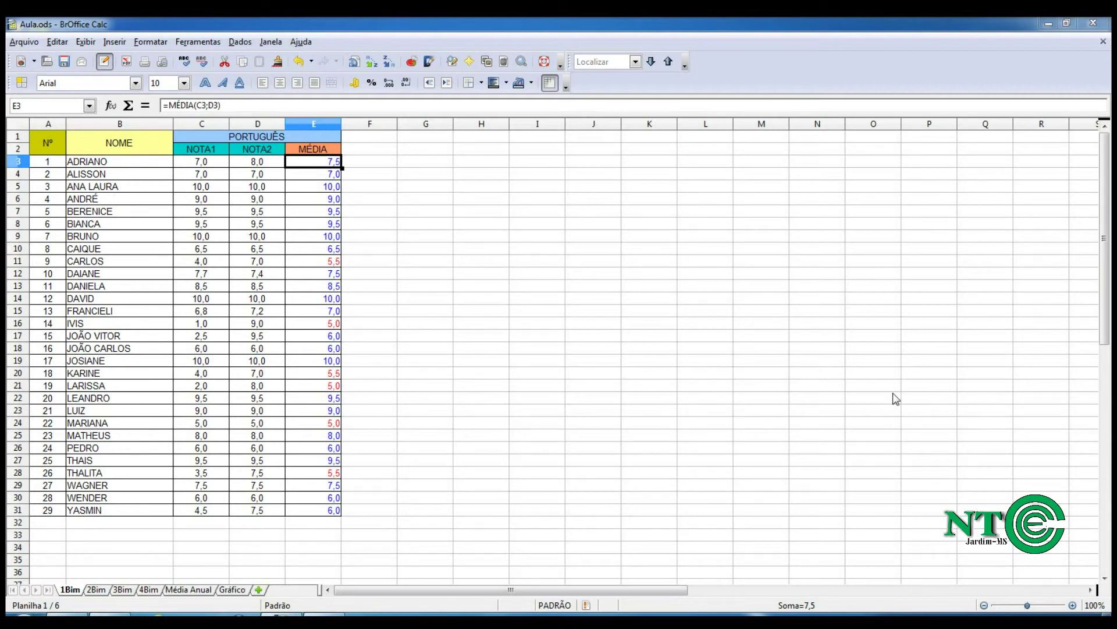
Step: Review the available program commands and the rows, columns and cells of the 1Bim sheet
{"action": "left_click", "coordinate": [24, 42]}
{"action": "mouse_move", "coordinate": [86, 43]}
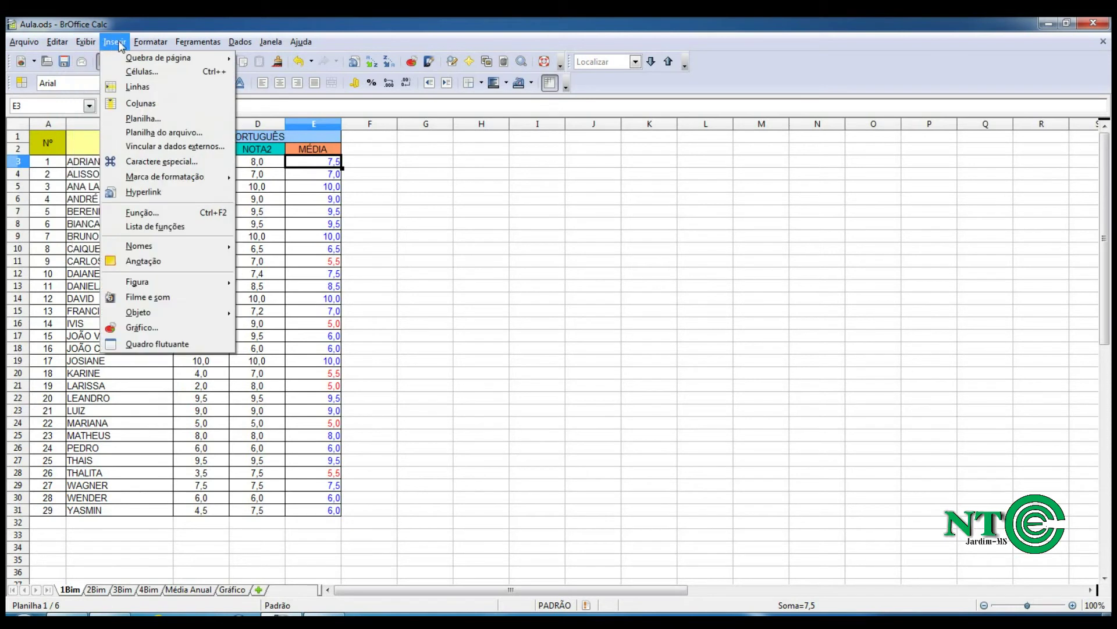
{"action": "left_click", "coordinate": [299, 43]}
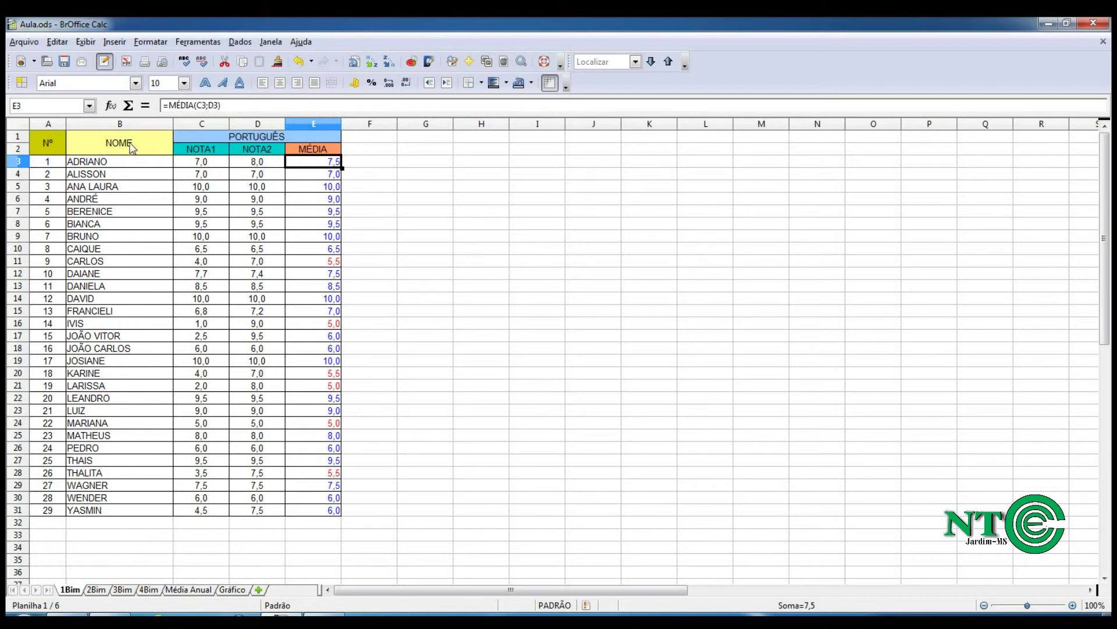
{"action": "left_click", "coordinate": [18, 150]}
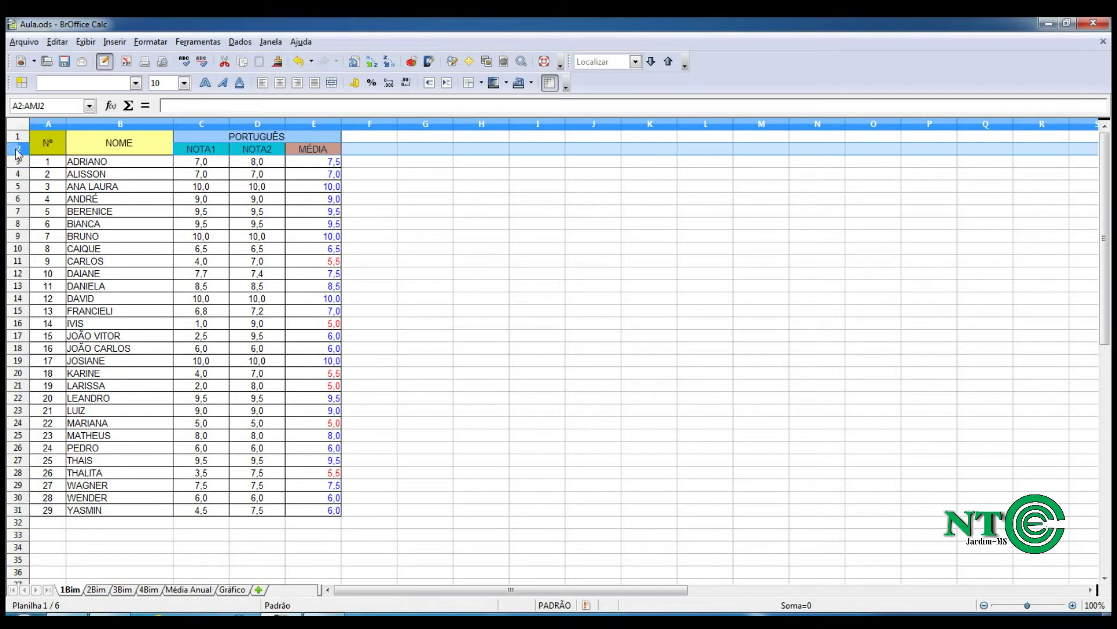
{"action": "left_click", "coordinate": [18, 186]}
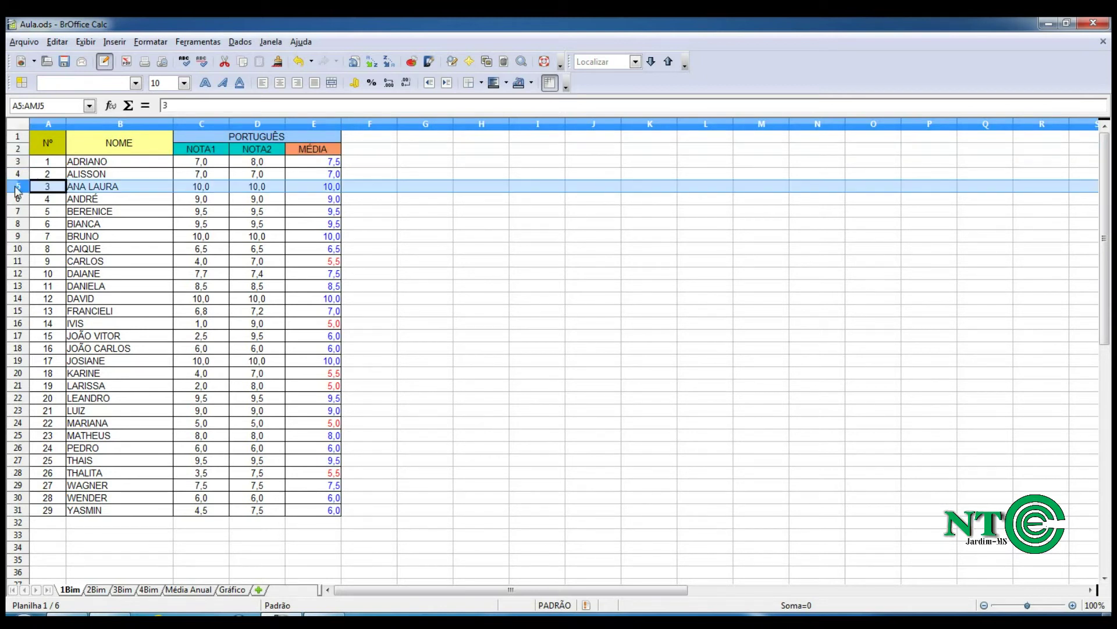
{"action": "left_click", "coordinate": [75, 124]}
{"action": "left_click", "coordinate": [211, 124]}
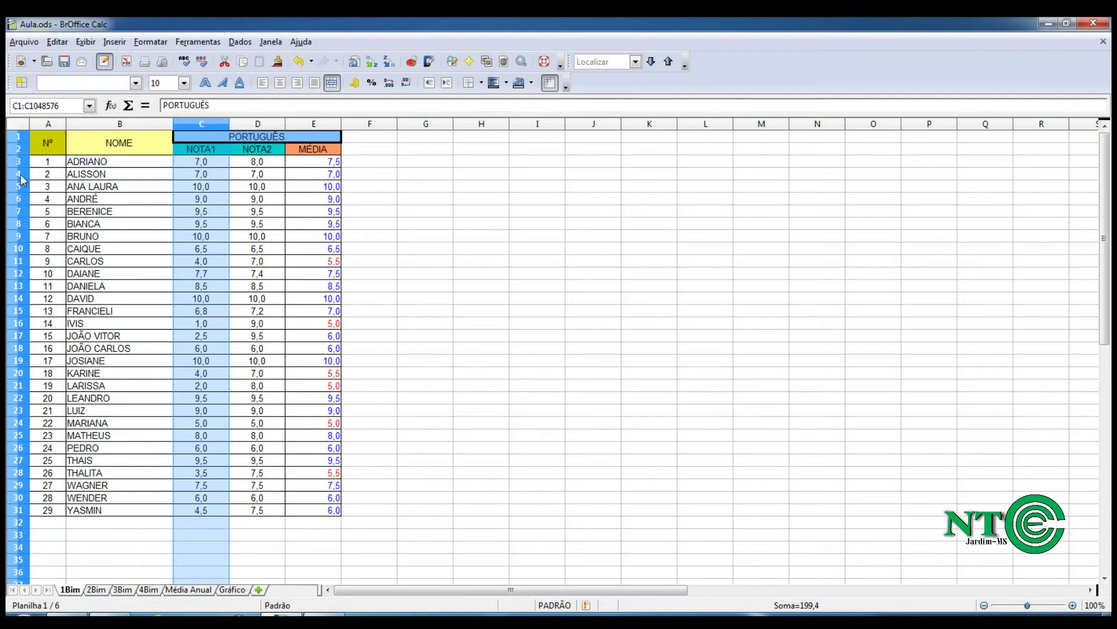
{"action": "left_click", "coordinate": [71, 188]}
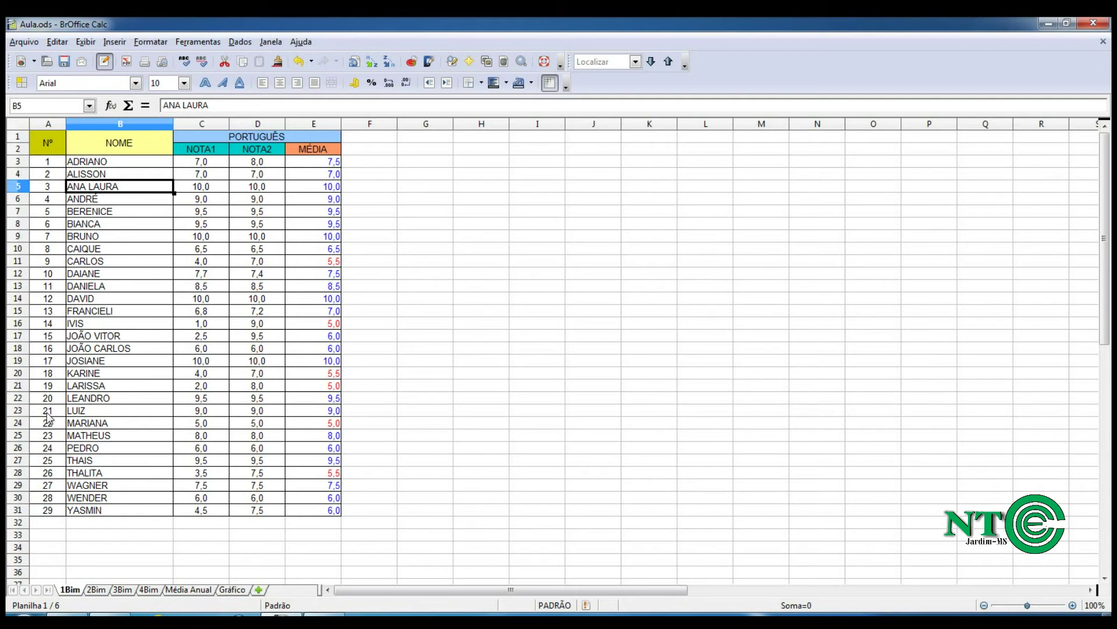
Step: Review the 2Bim, 3Bim and 4Bim sheets, the average formula in E3 of 1Bim, and the Média Anual and Gráfico sheets
{"action": "left_click", "coordinate": [97, 591]}
{"action": "left_click", "coordinate": [120, 591]}
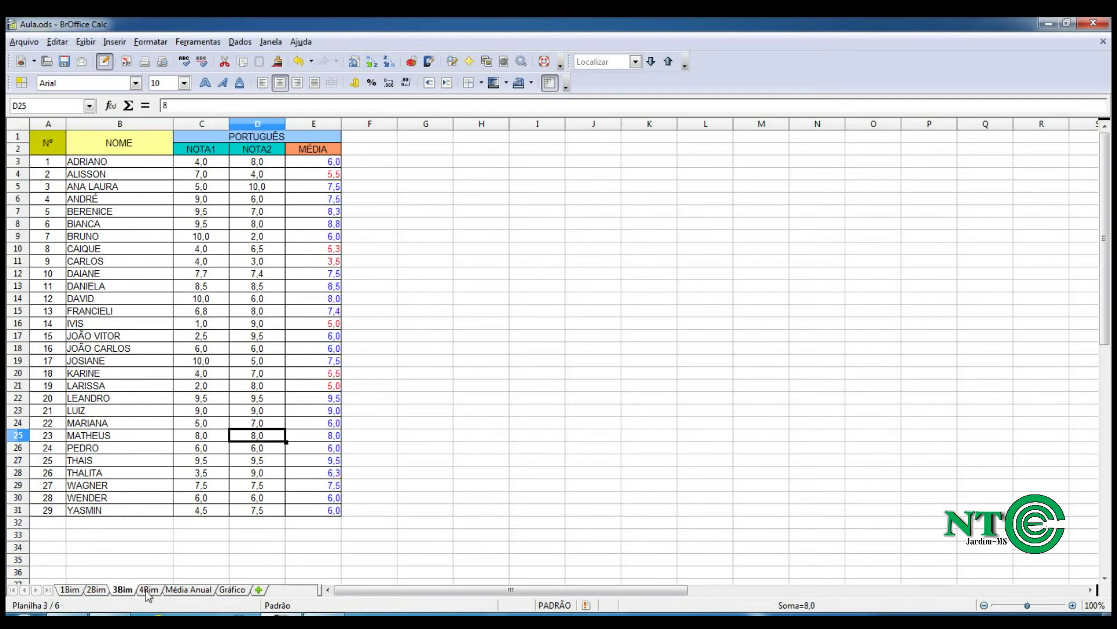
{"action": "left_click", "coordinate": [147, 590]}
{"action": "left_click", "coordinate": [70, 590]}
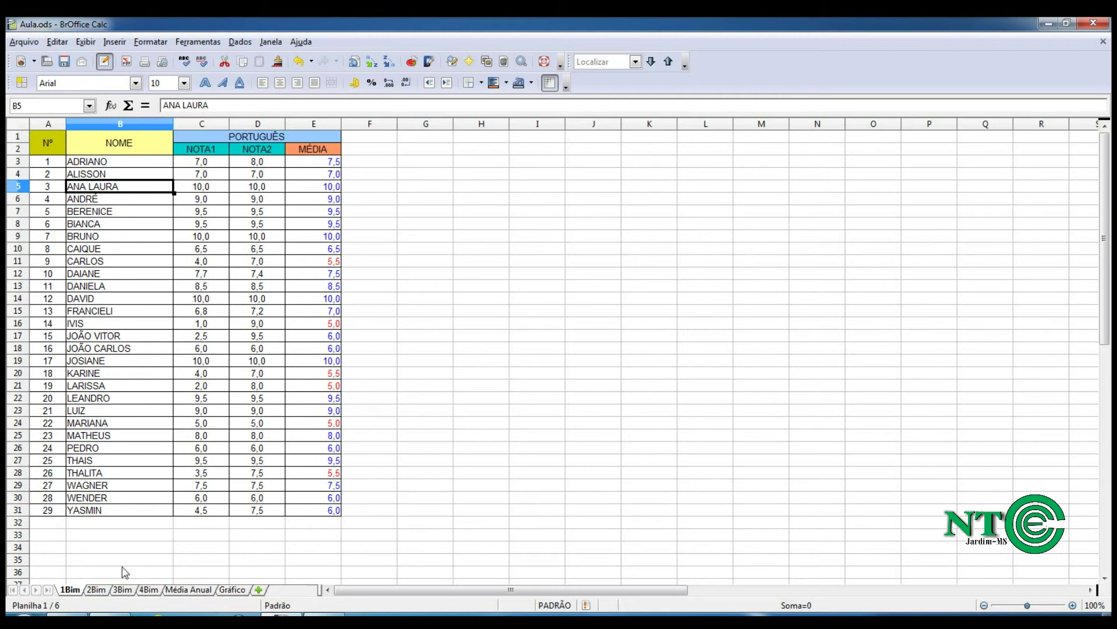
{"action": "left_click", "coordinate": [315, 165]}
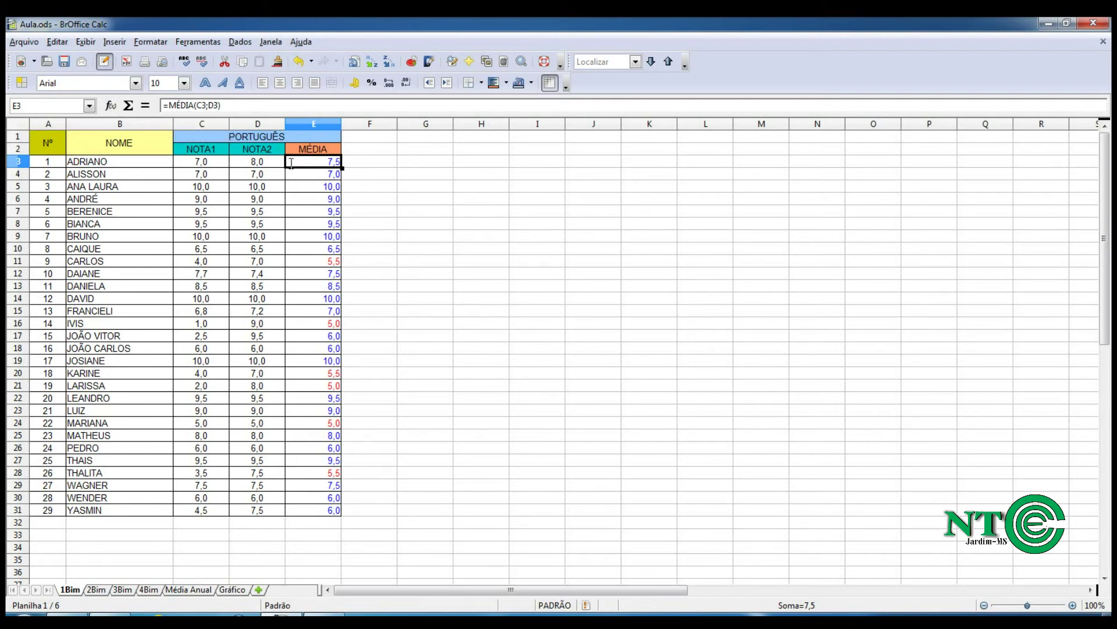
{"action": "left_click", "coordinate": [361, 167]}
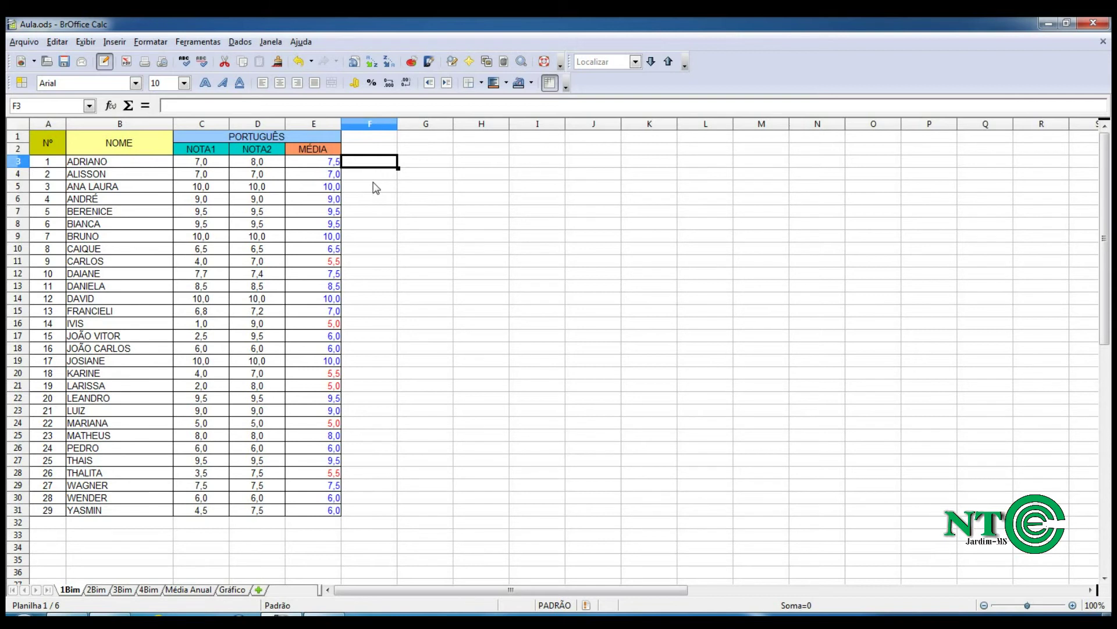
{"action": "left_click", "coordinate": [318, 163]}
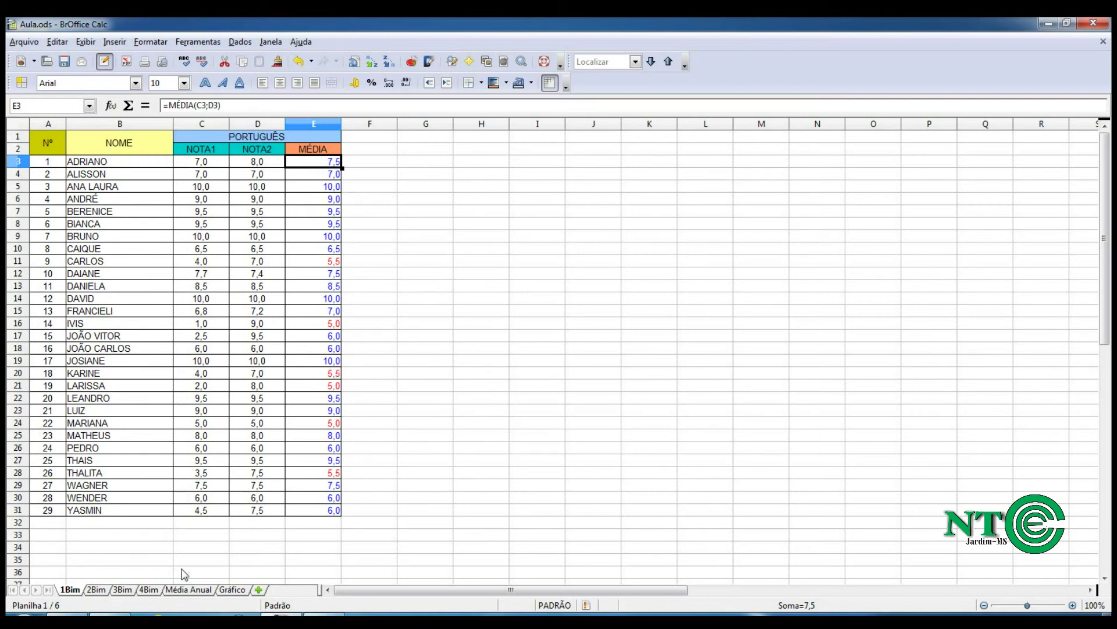
{"action": "left_click", "coordinate": [192, 590]}
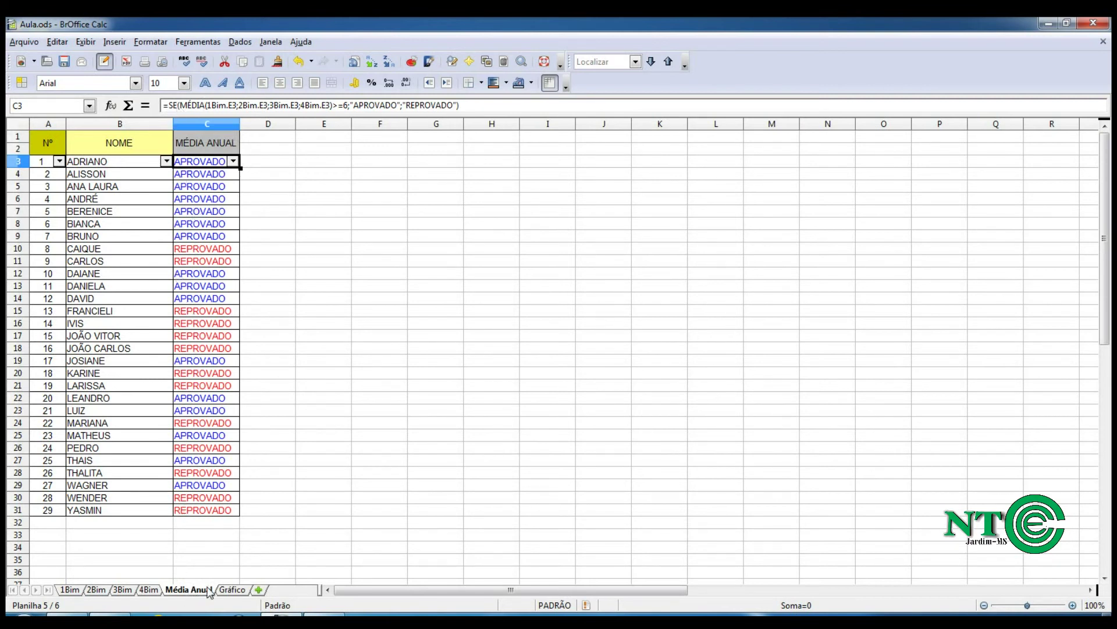
{"action": "left_click", "coordinate": [236, 591]}
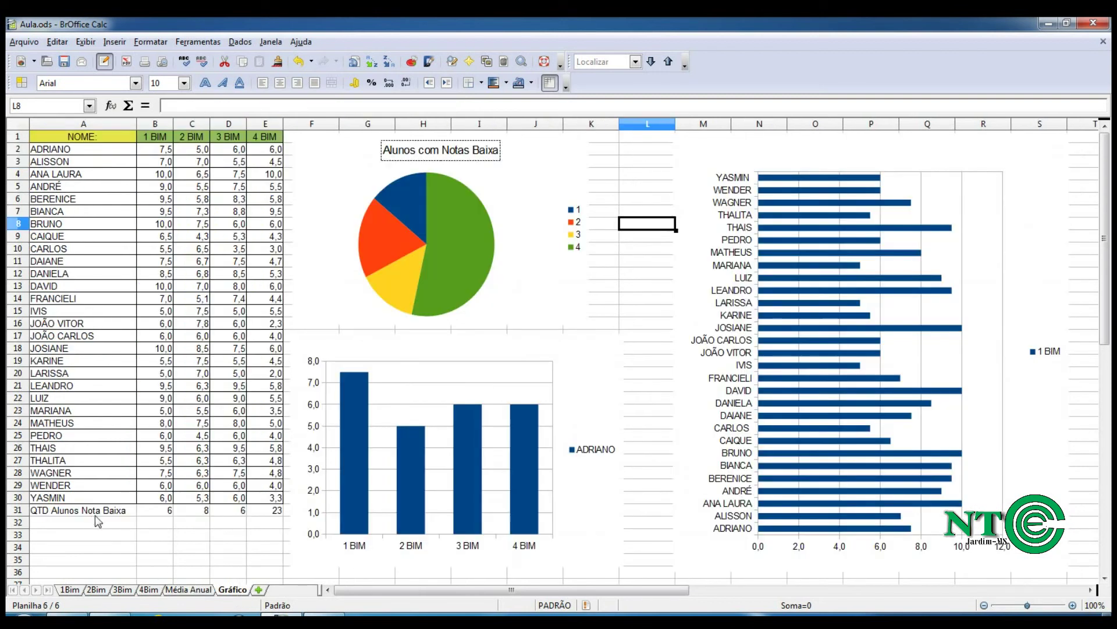
Step: Examine the low-grade count formula in B31 of the Gráfico sheet, and filter the Média Anual sheet's results by APROVADO
{"action": "left_click", "coordinate": [167, 511]}
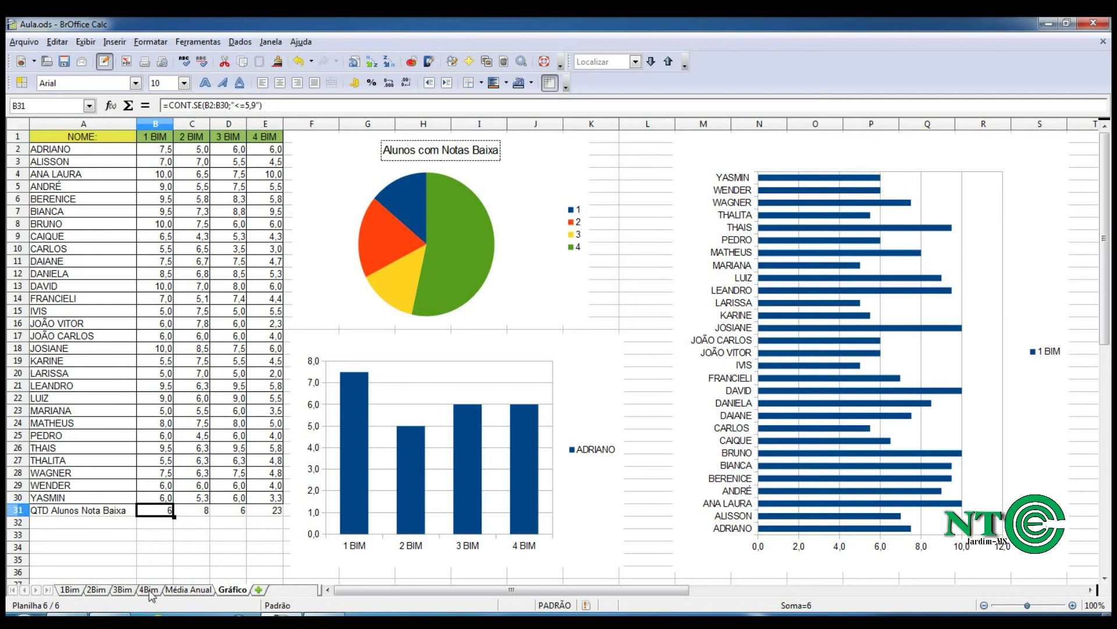
{"action": "left_click", "coordinate": [169, 591]}
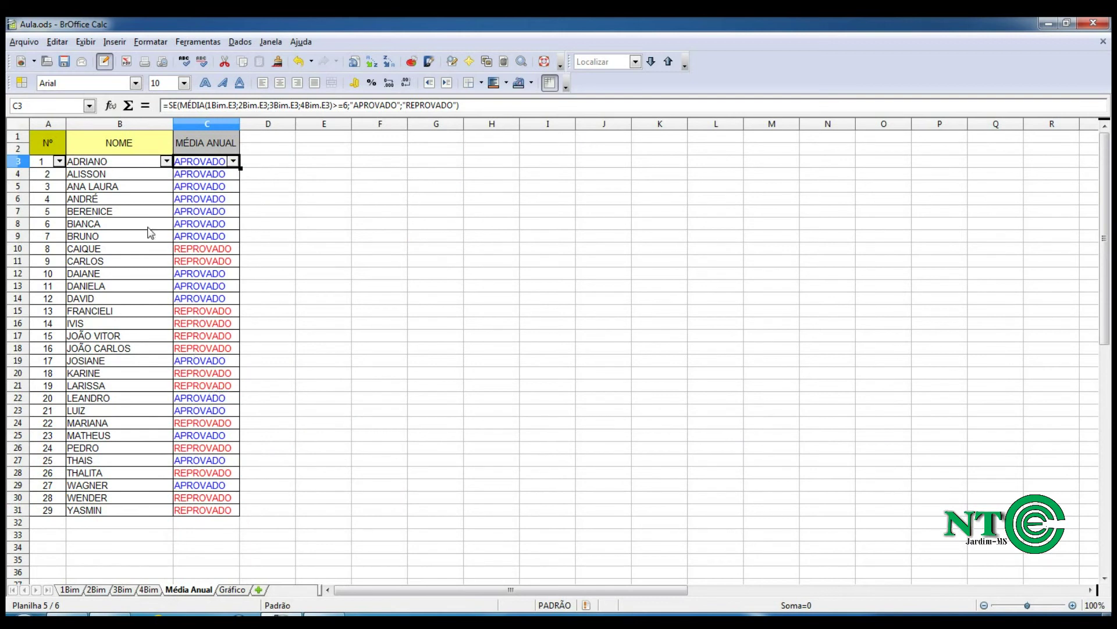
{"action": "left_click", "coordinate": [233, 162]}
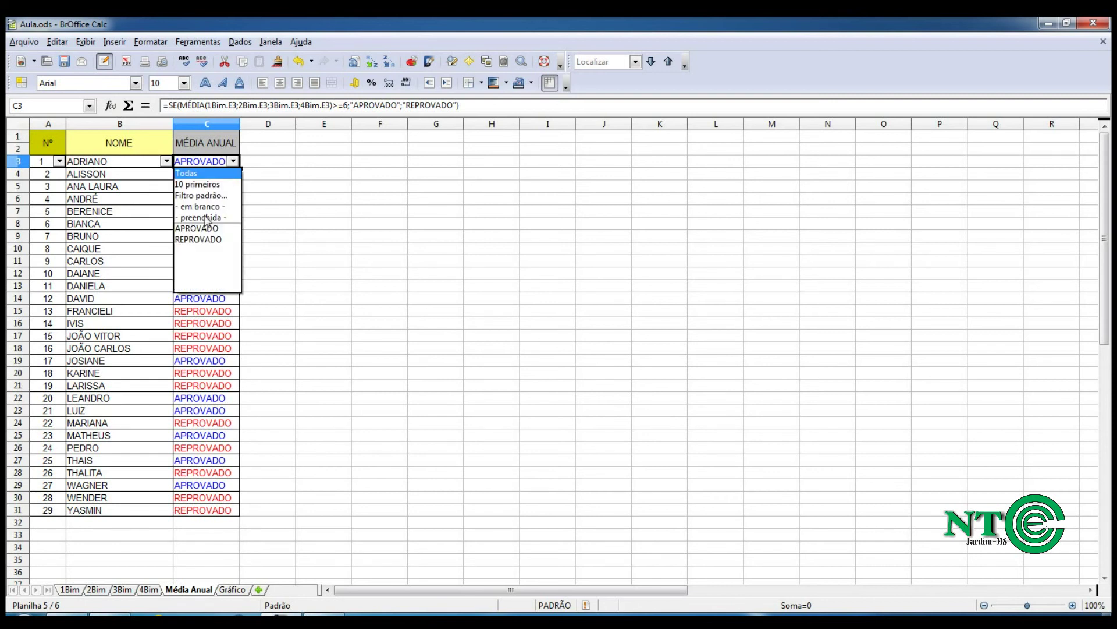
{"action": "left_click", "coordinate": [208, 228]}
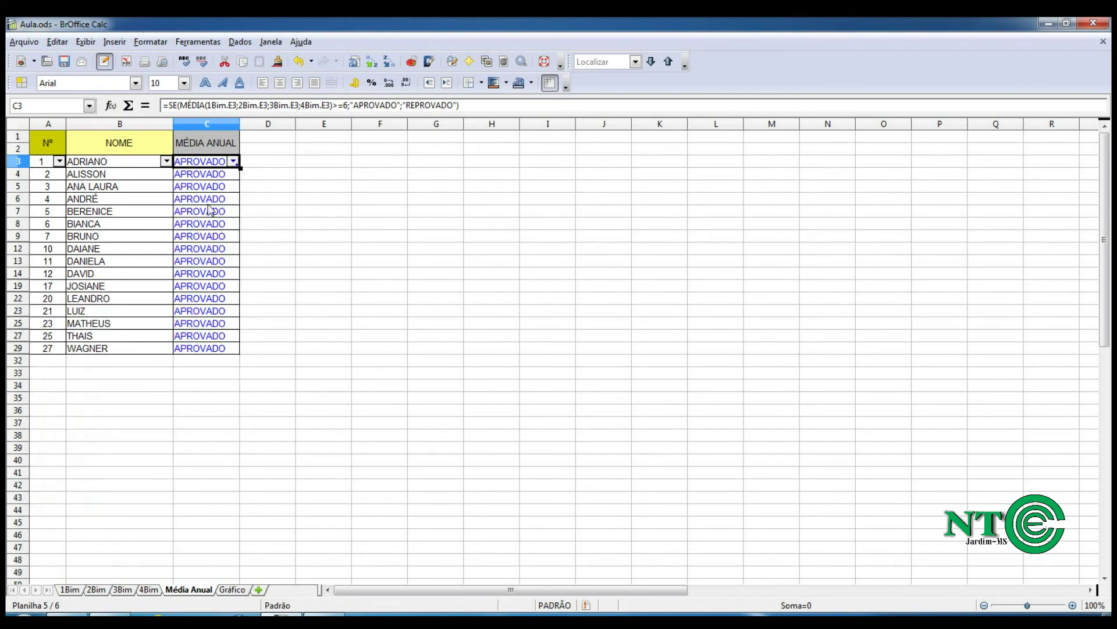
Step: Filter the annual results by REPROVADO, and restore the full student list with the Todas option
{"action": "left_click", "coordinate": [233, 162]}
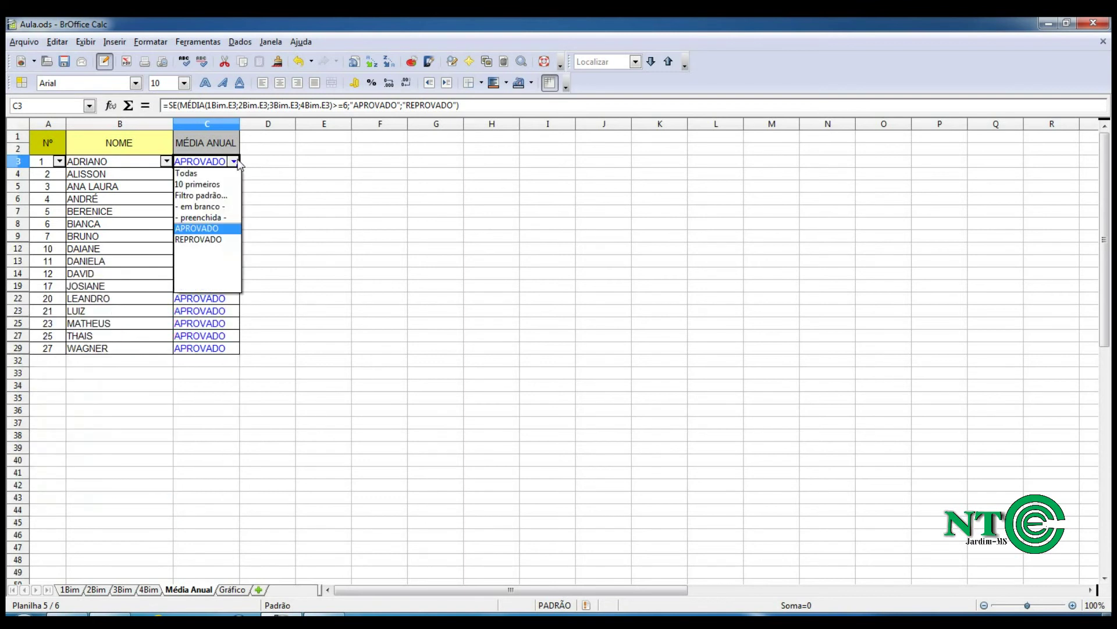
{"action": "left_click", "coordinate": [207, 242]}
{"action": "left_click", "coordinate": [233, 162]}
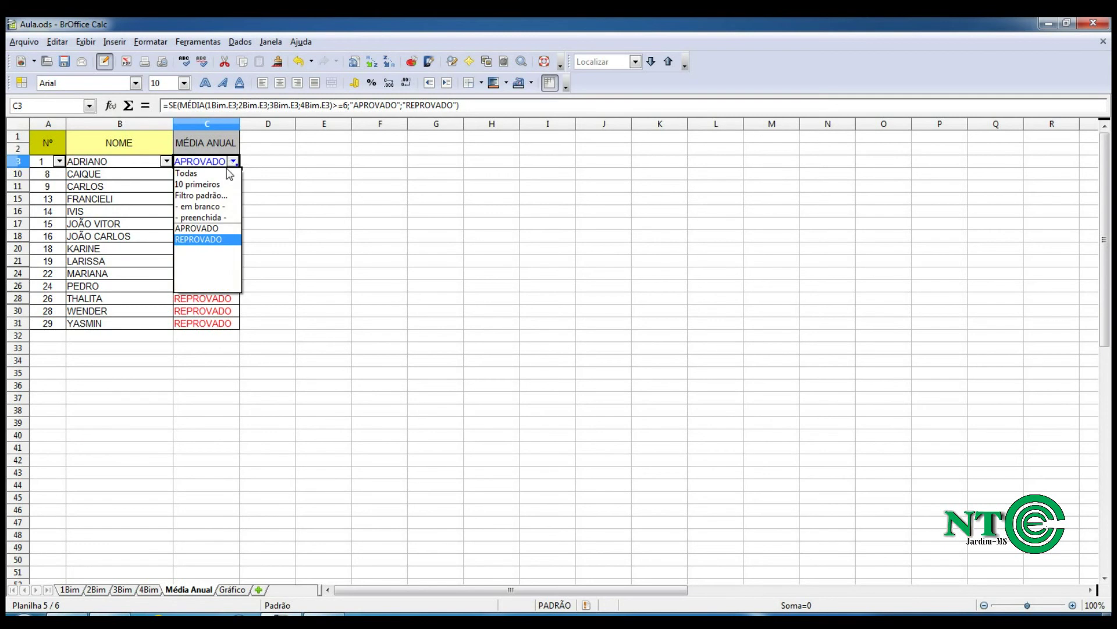
{"action": "left_click", "coordinate": [222, 173]}
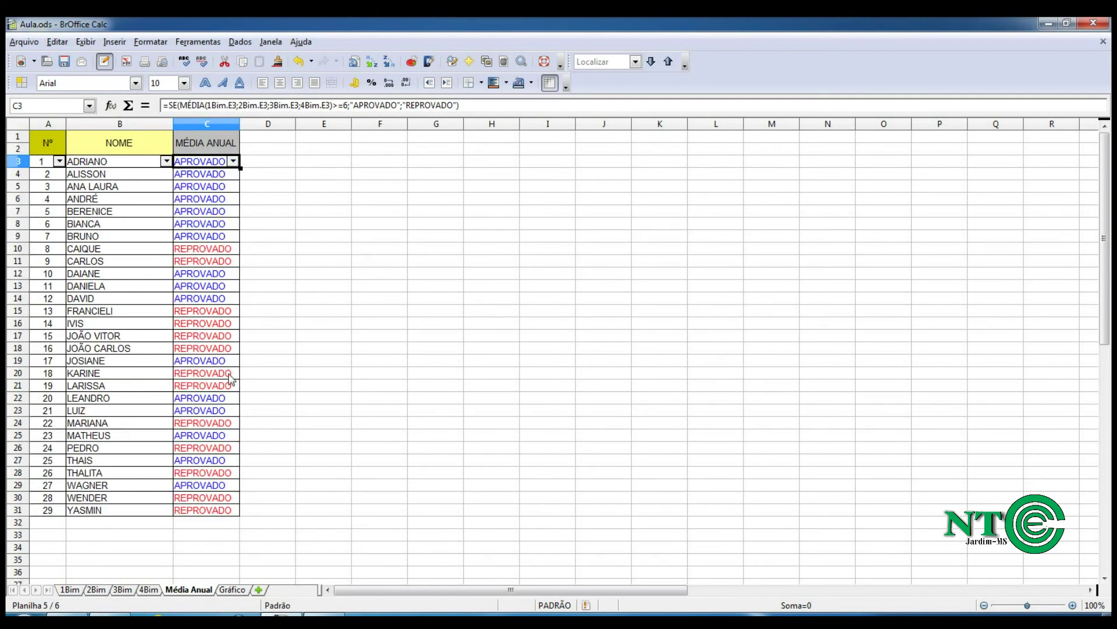
Step: Return to the Gráfico sheet to review the low-grade counts and charts
{"action": "left_click", "coordinate": [233, 589]}
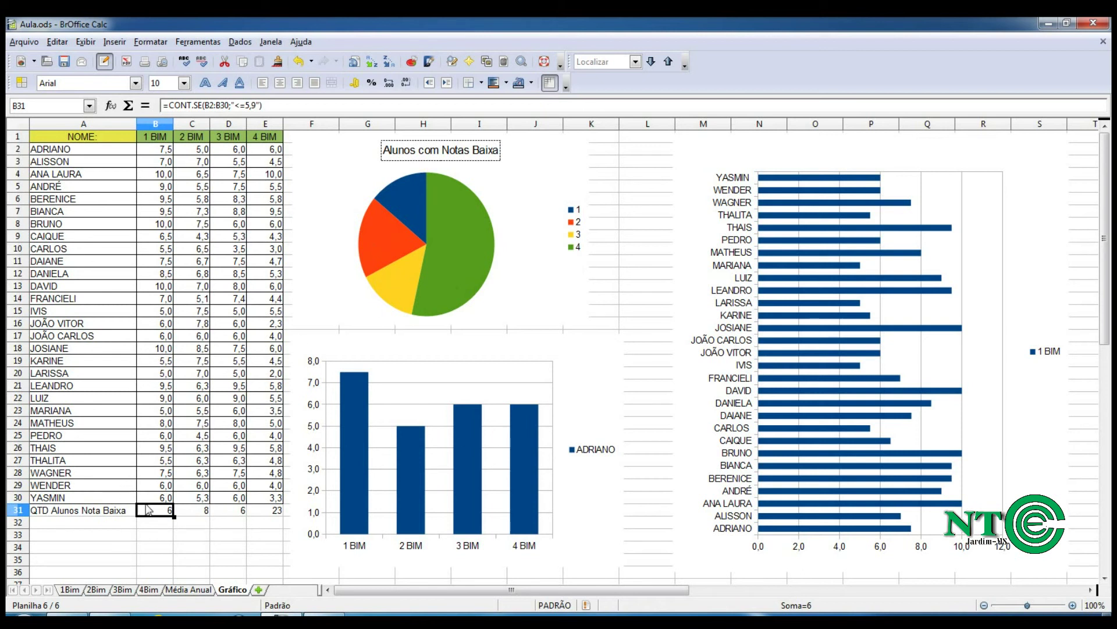
{"action": "key", "text": "F8"}
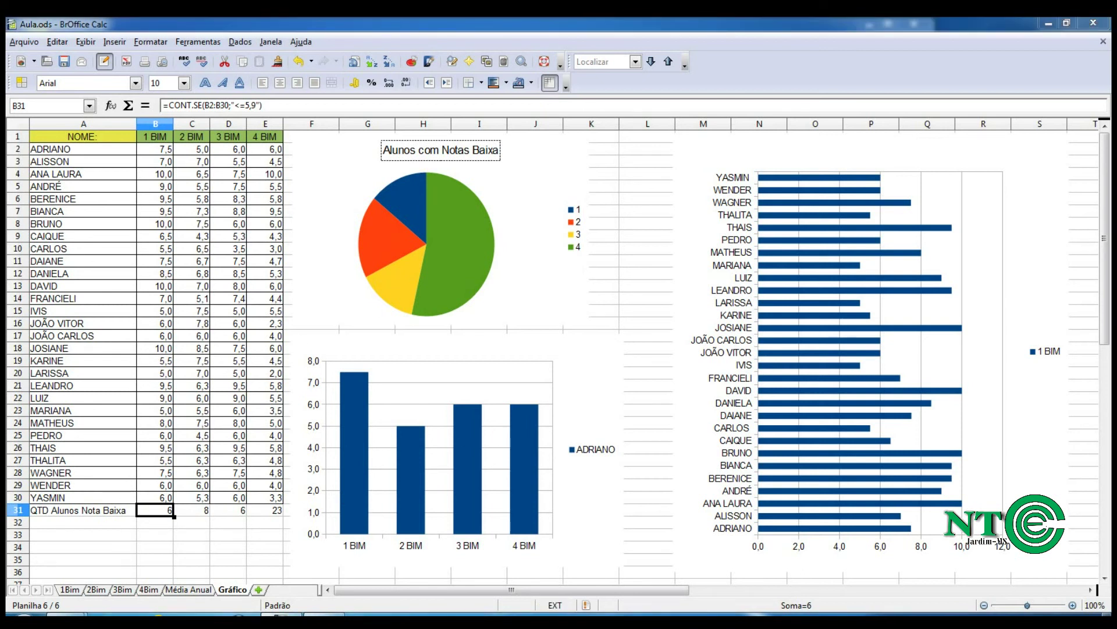